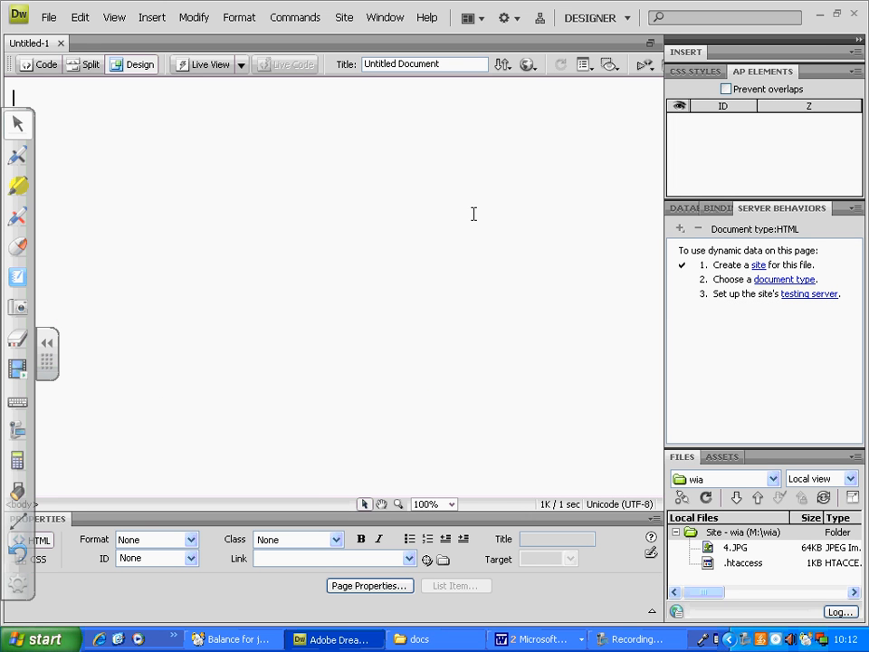
Start a new table from the Common insert objects with 6 rows and 1 column.
click(692, 56)
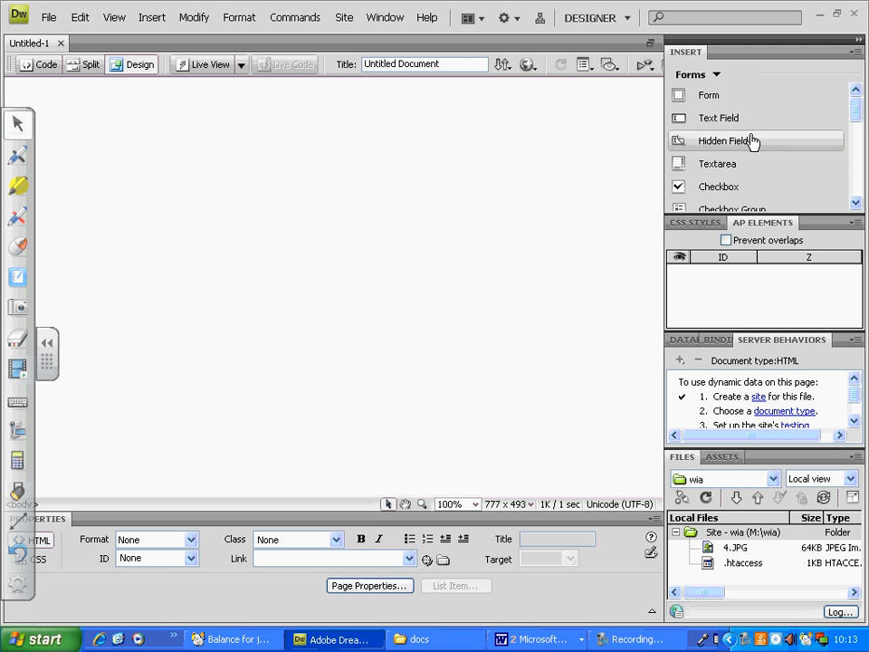
click(715, 75)
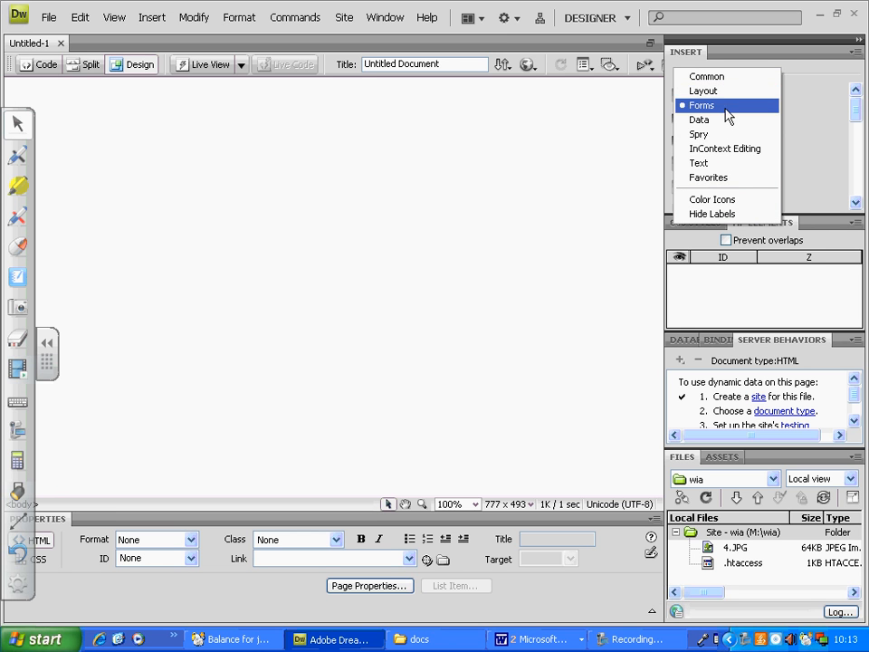
click(731, 80)
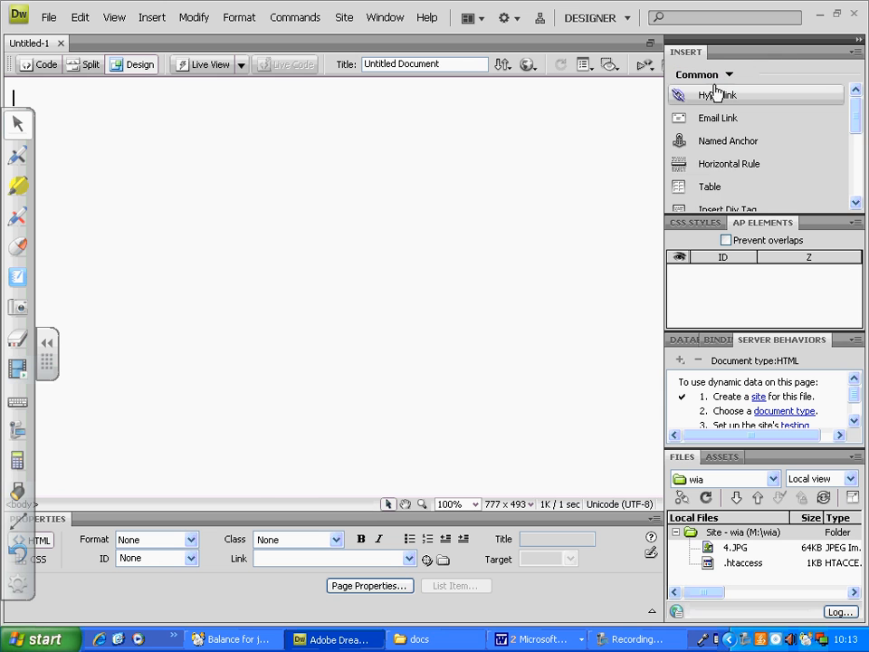
click(717, 191)
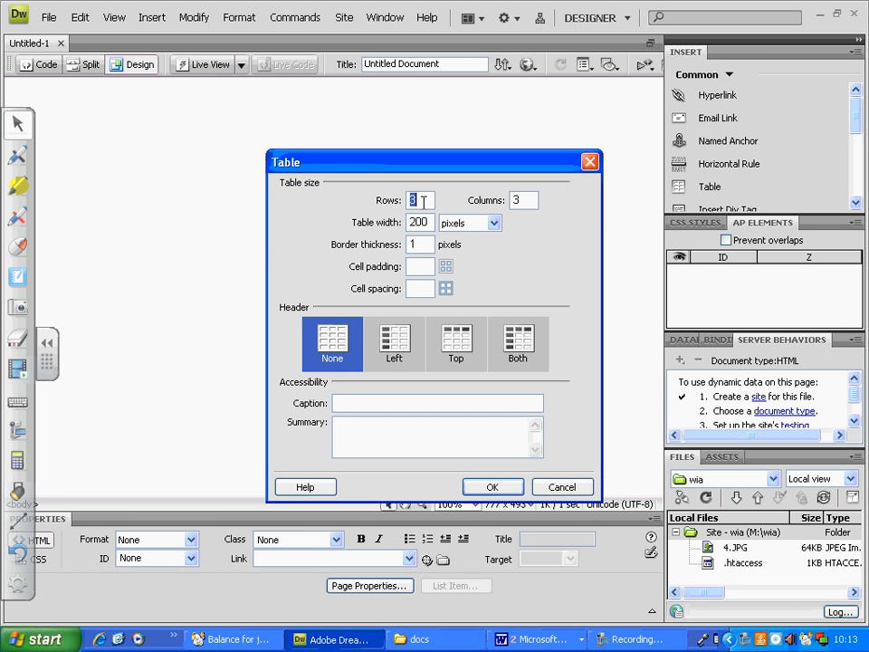
text(6)
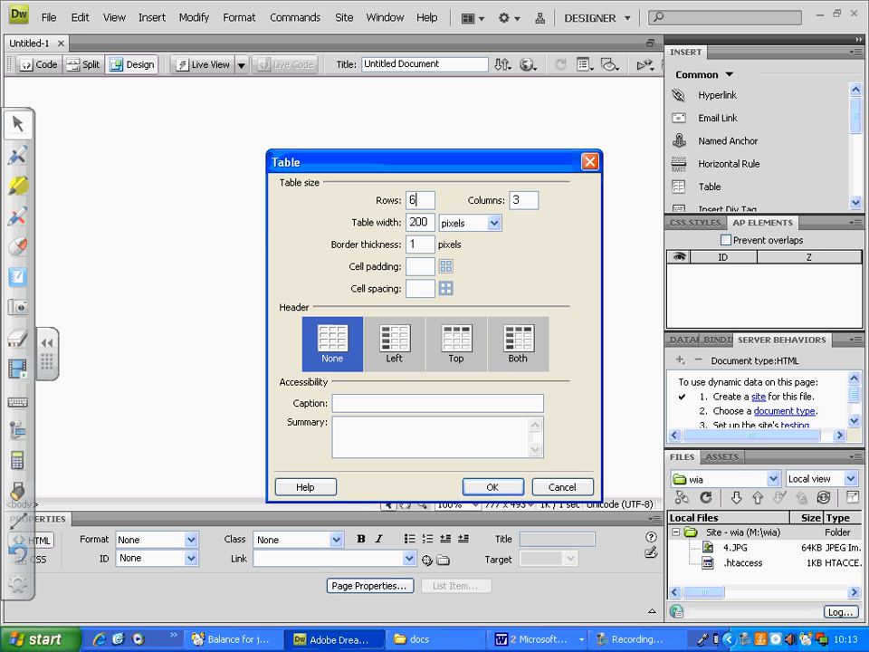
double_click(524, 199)
text(1)
Set the table width to 800 pixels and border thickness to 0, and insert the table.
double_click(414, 223)
text(8000)
key(BackSpace)
key(Tab)
key(Tab)
text(0)
click(423, 286)
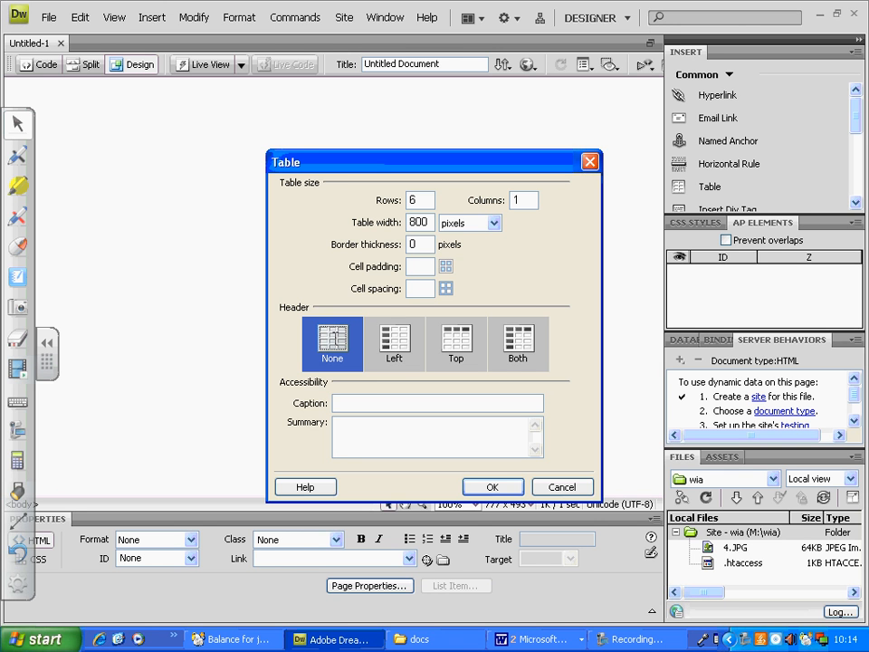
click(501, 489)
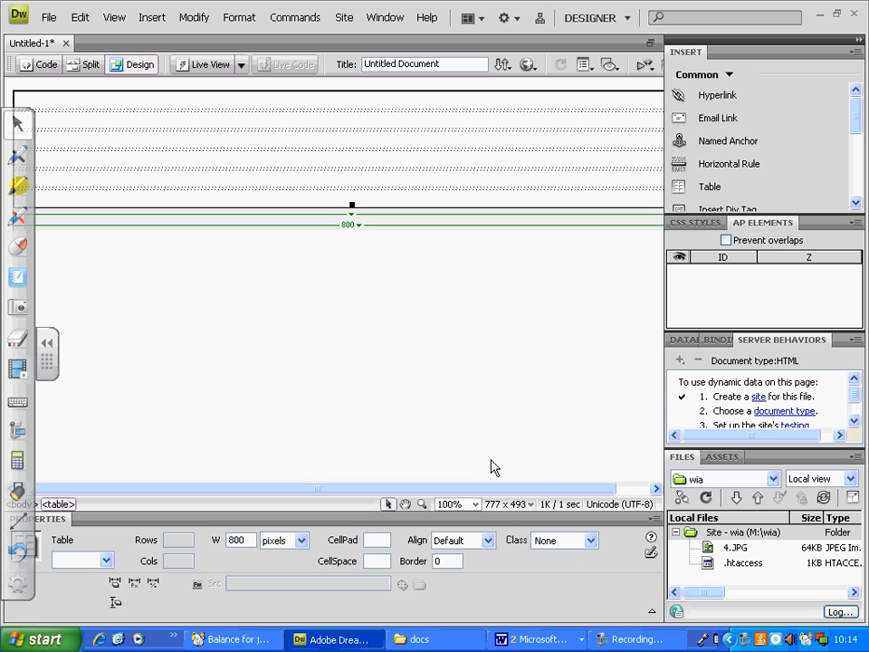
Align the 800-pixel table to the center of the page.
click(510, 219)
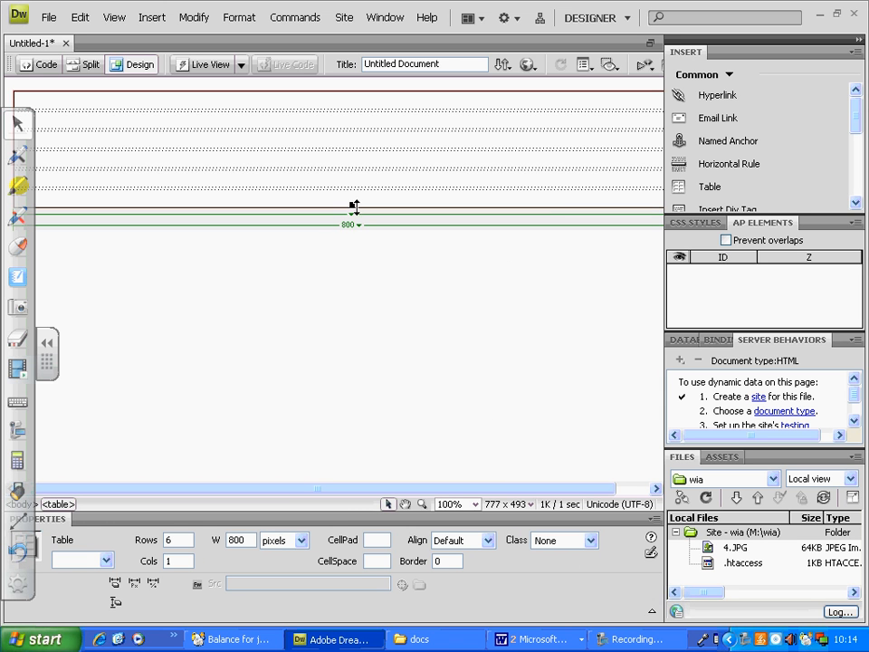
click(473, 540)
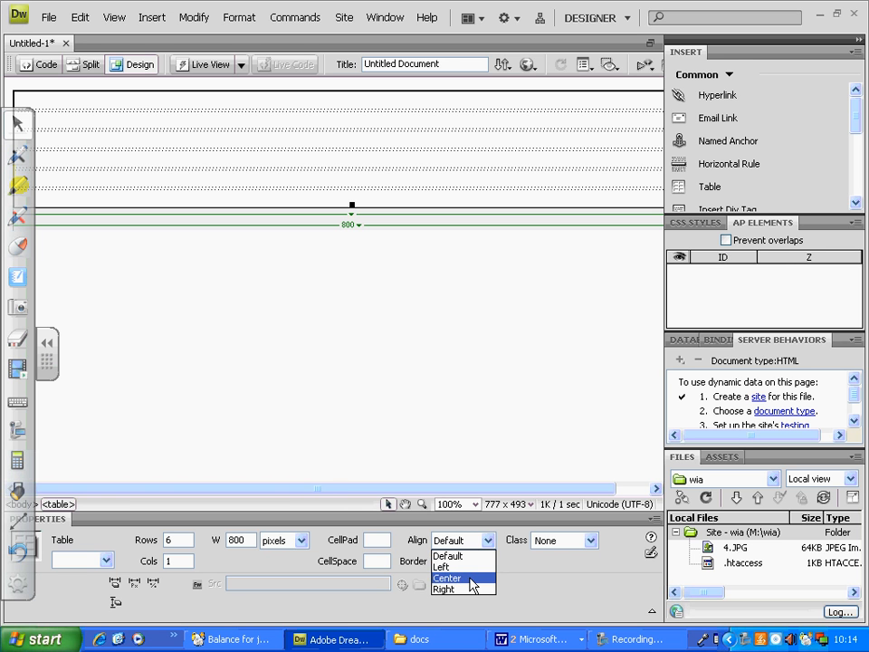
click(471, 578)
click(470, 330)
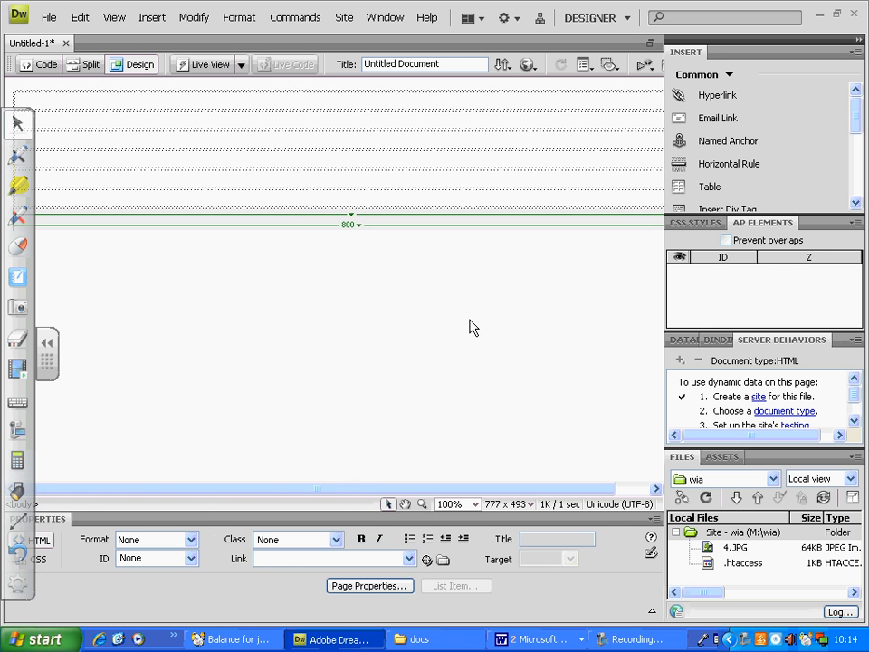
Place the cursor in the table's first row and collapse the floating annotation toolbar.
click(392, 100)
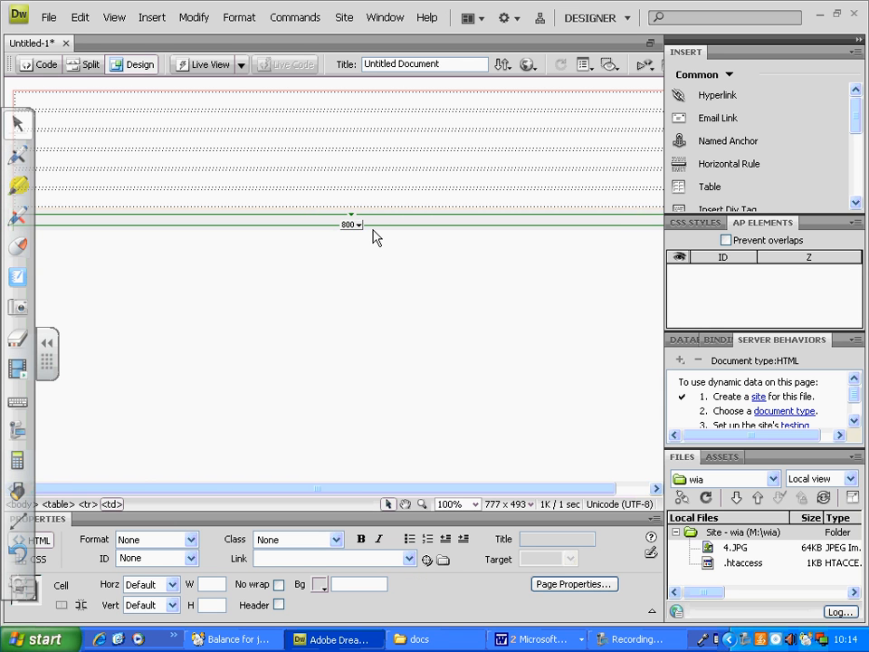
click(47, 344)
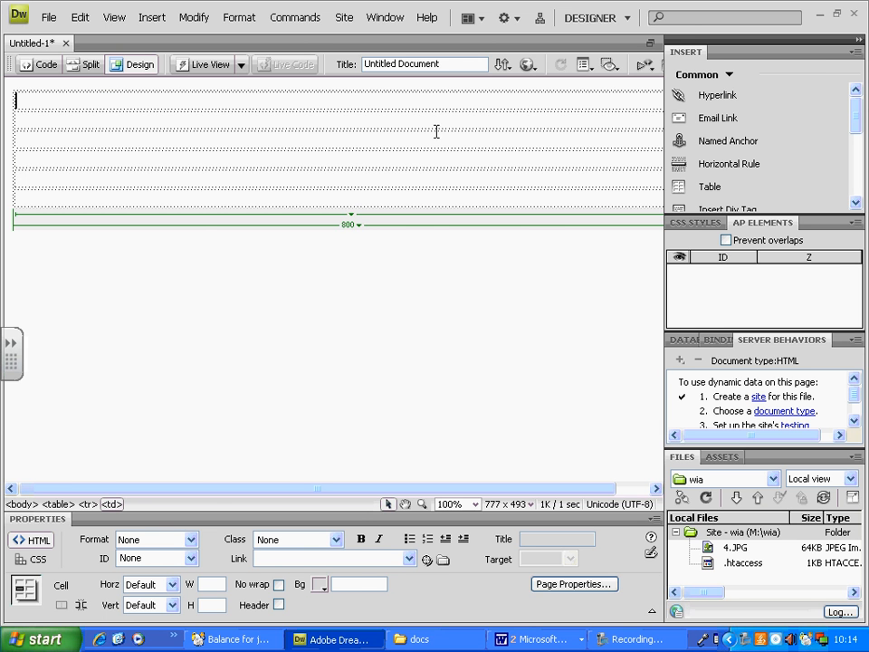
Switch to Windows Explorer and open the course-docs folder on the M: drive.
click(417, 640)
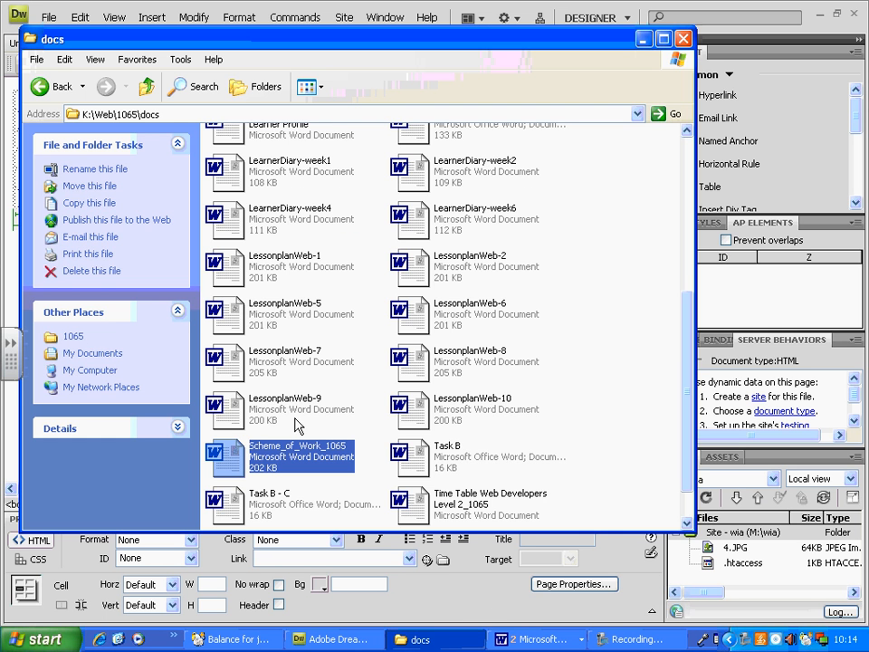
click(147, 85)
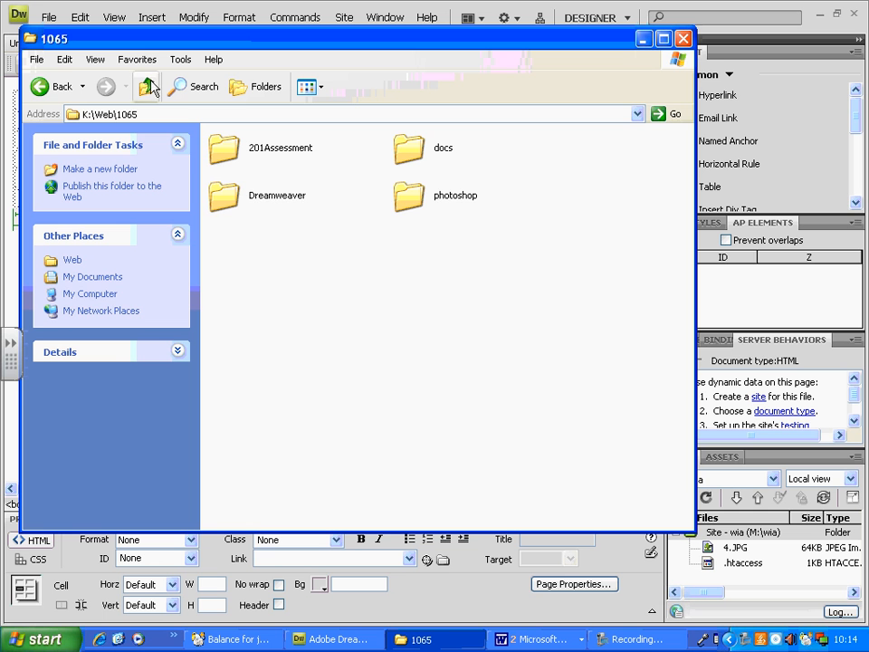
click(148, 86)
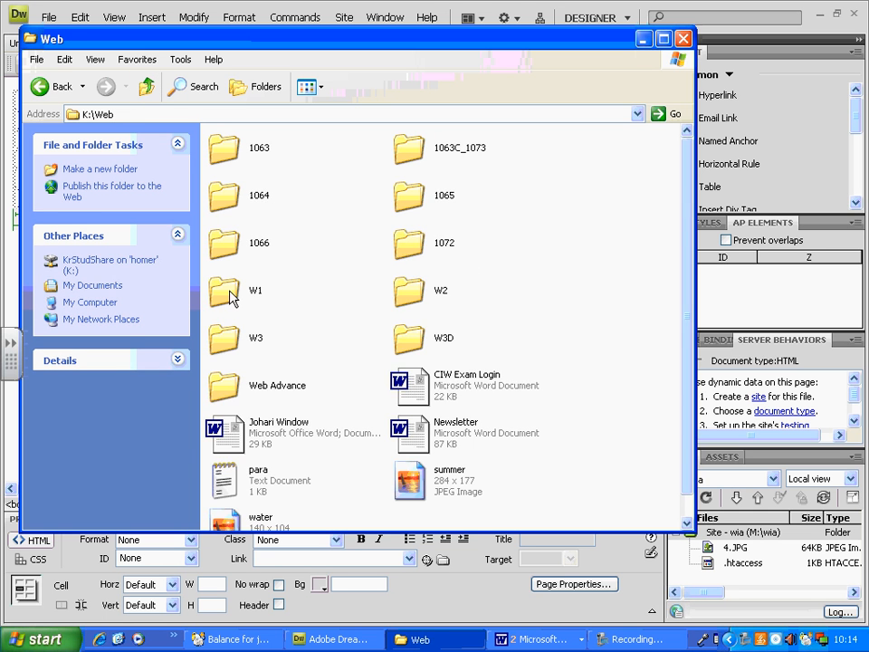
double_click(229, 294)
click(148, 86)
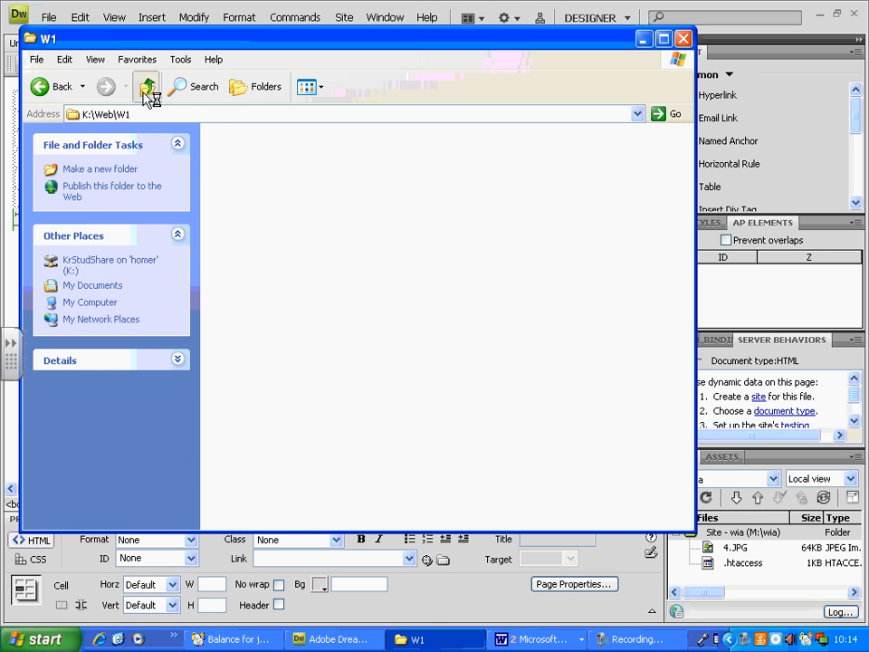
click(80, 303)
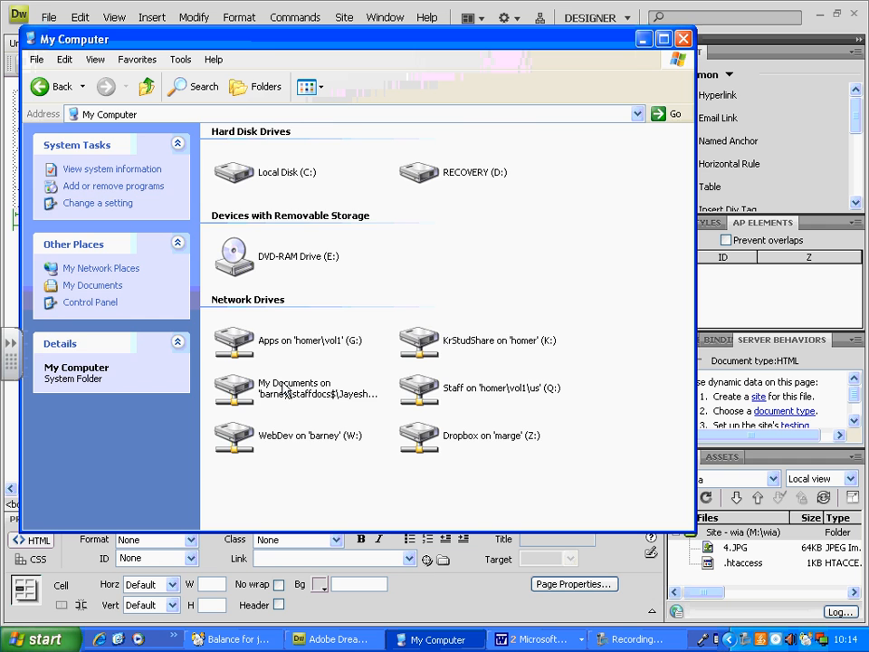
double_click(283, 389)
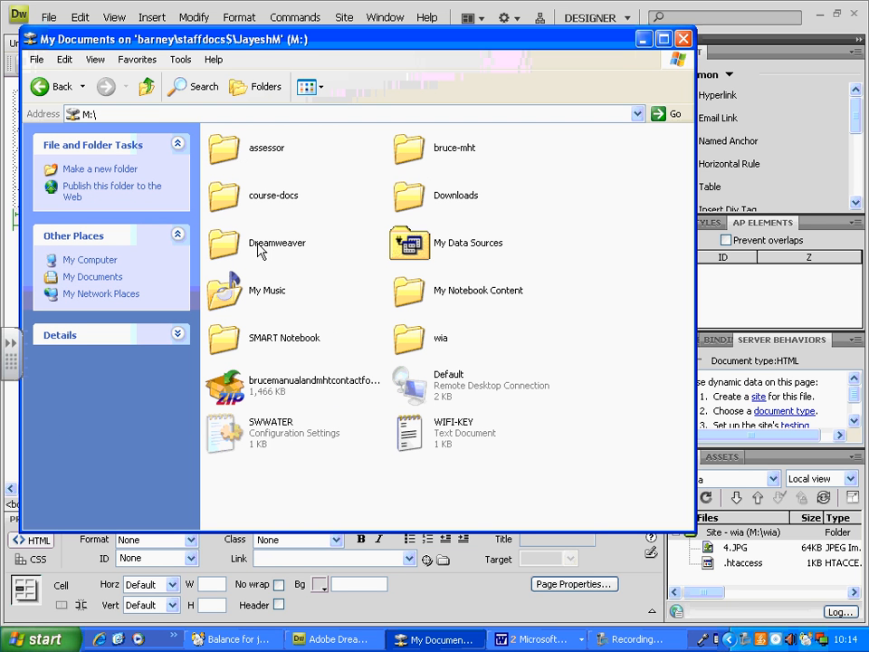
click(229, 192)
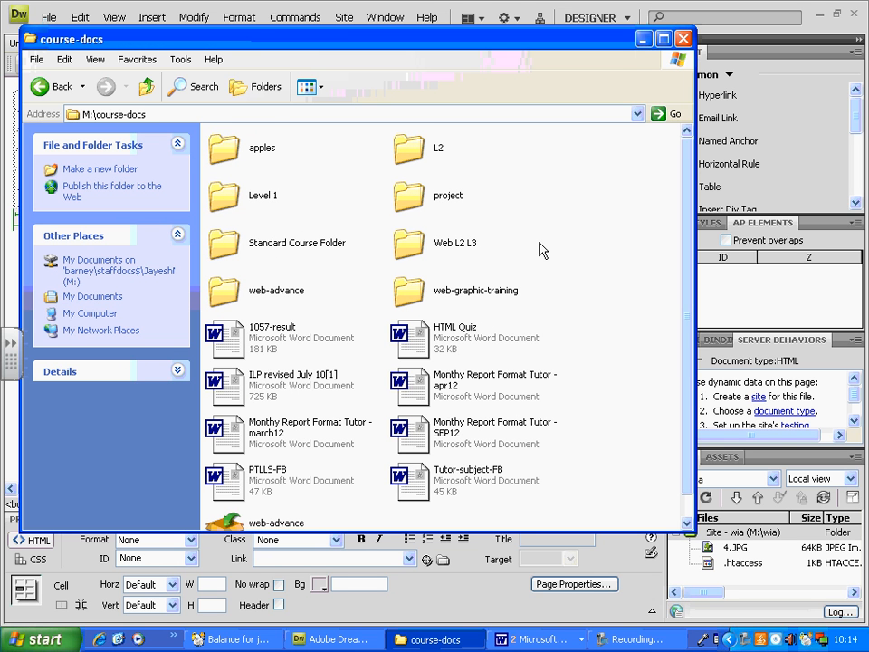
scroll(541, 250, down, 1)
scroll(541, 250, up, 1)
double_click(409, 252)
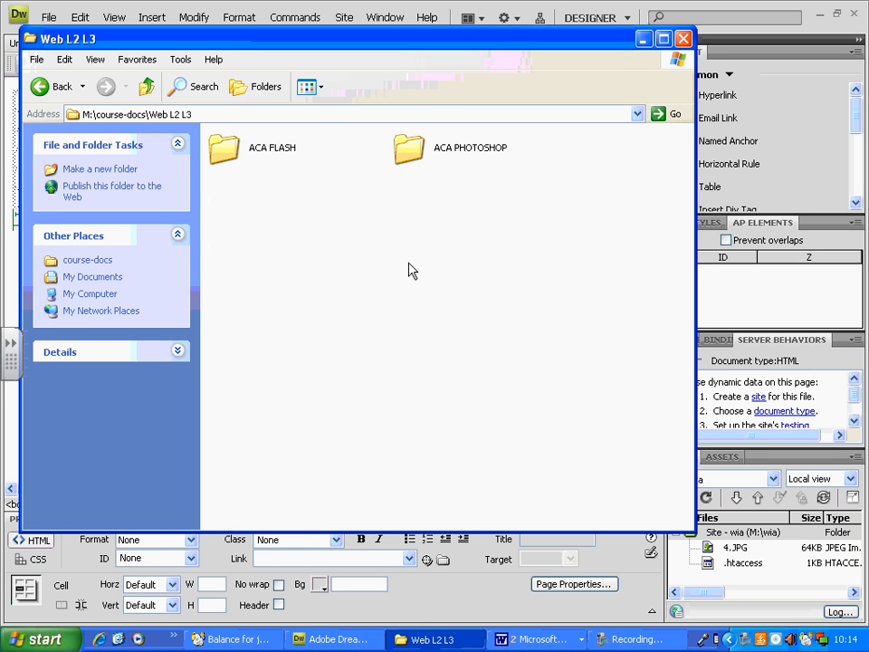
key(BackSpace)
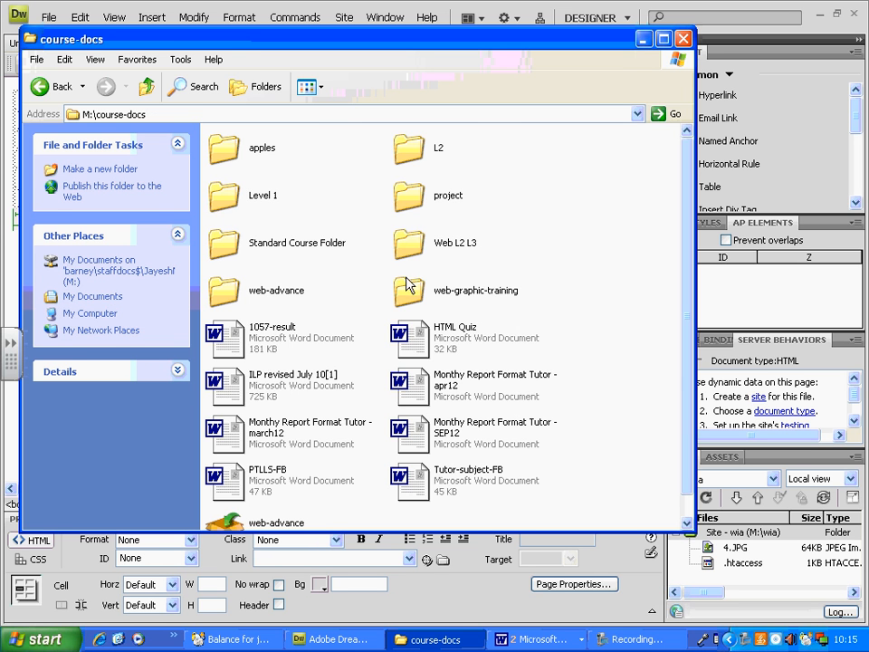
Open web-graphic-training\websites\websites inside course-docs and copy the londoncollege folder.
double_click(409, 288)
double_click(457, 245)
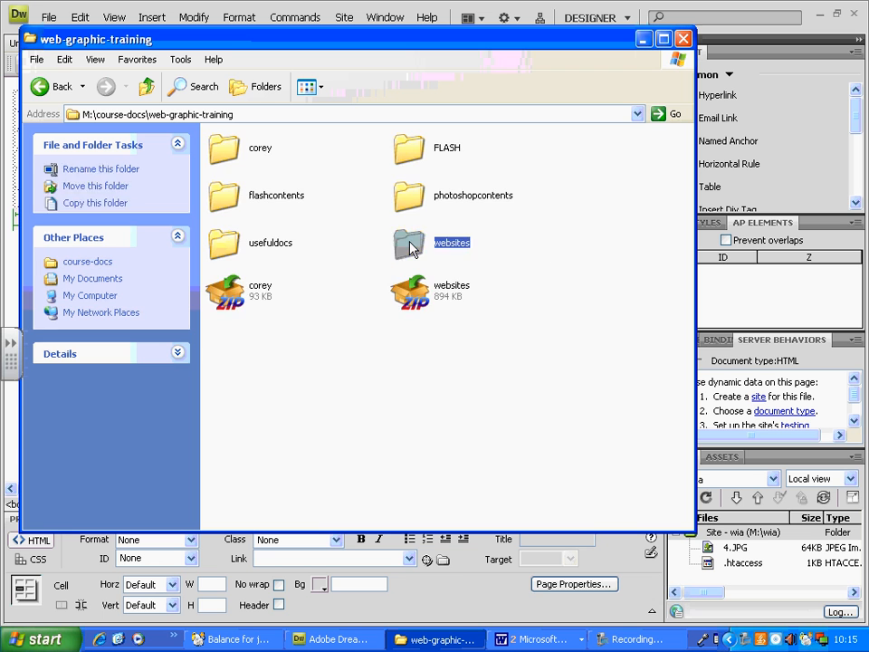
double_click(424, 159)
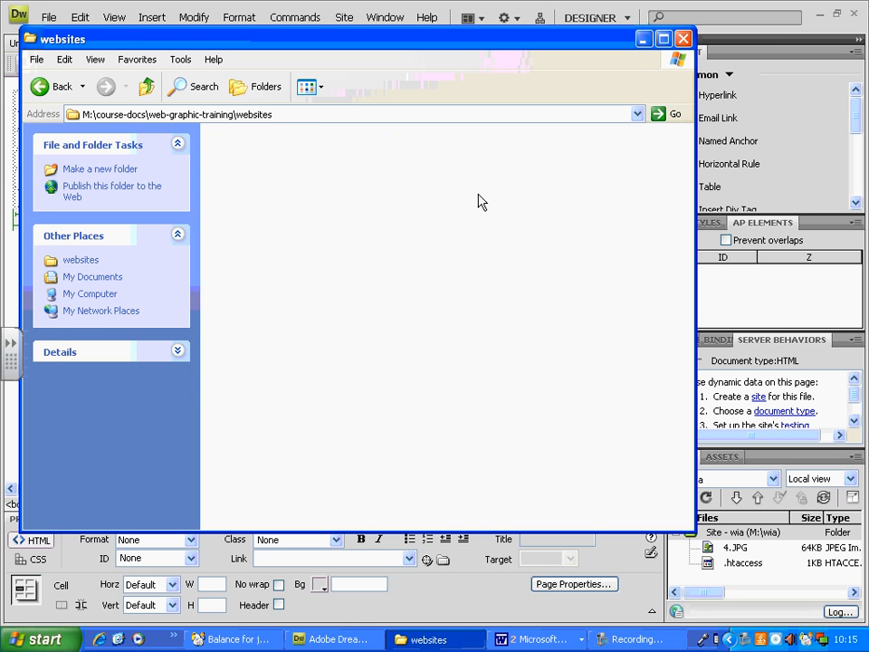
click(419, 165)
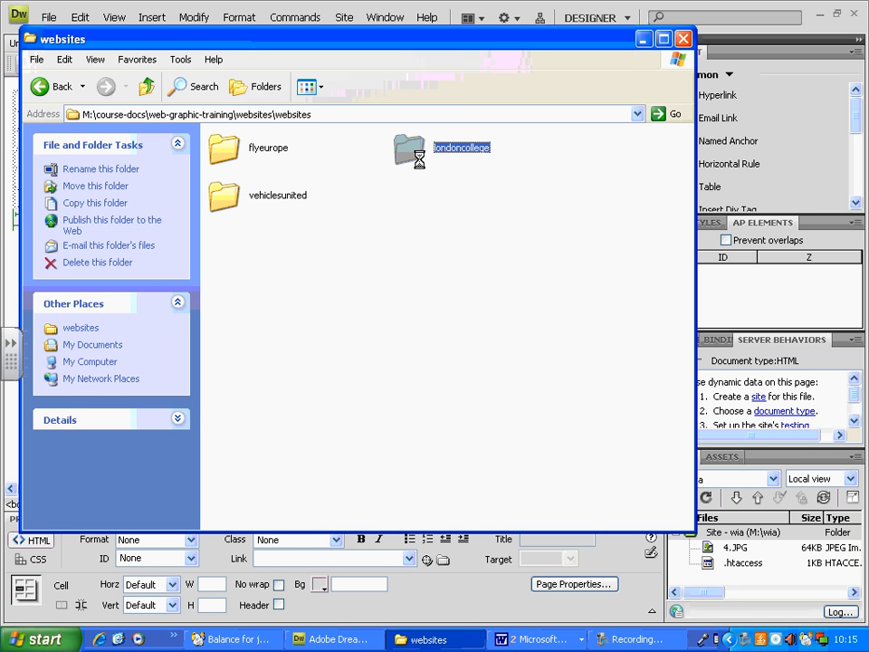
Paste the londoncollege folder into K:\Web\1065\Dreamweaver.
click(638, 114)
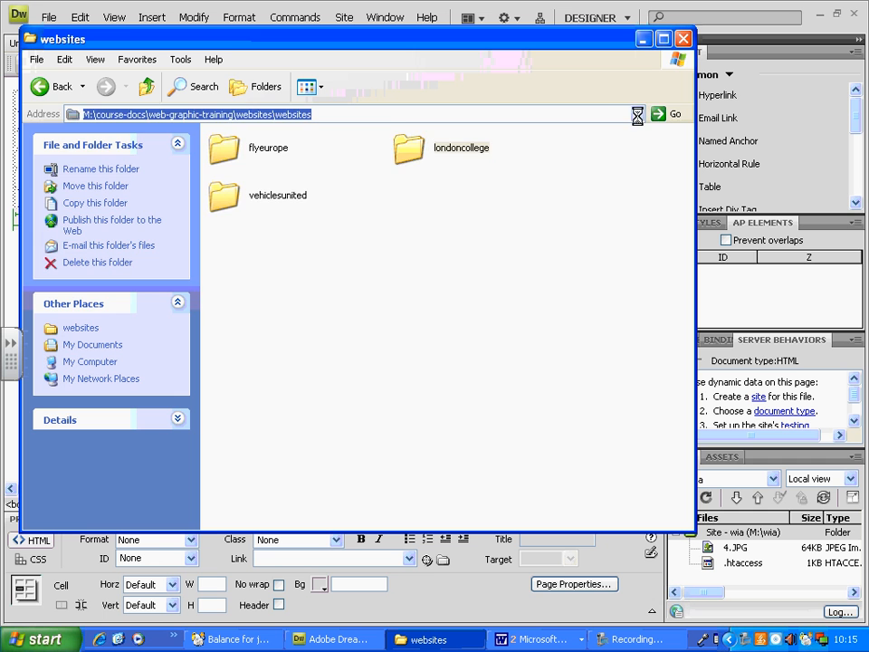
click(308, 227)
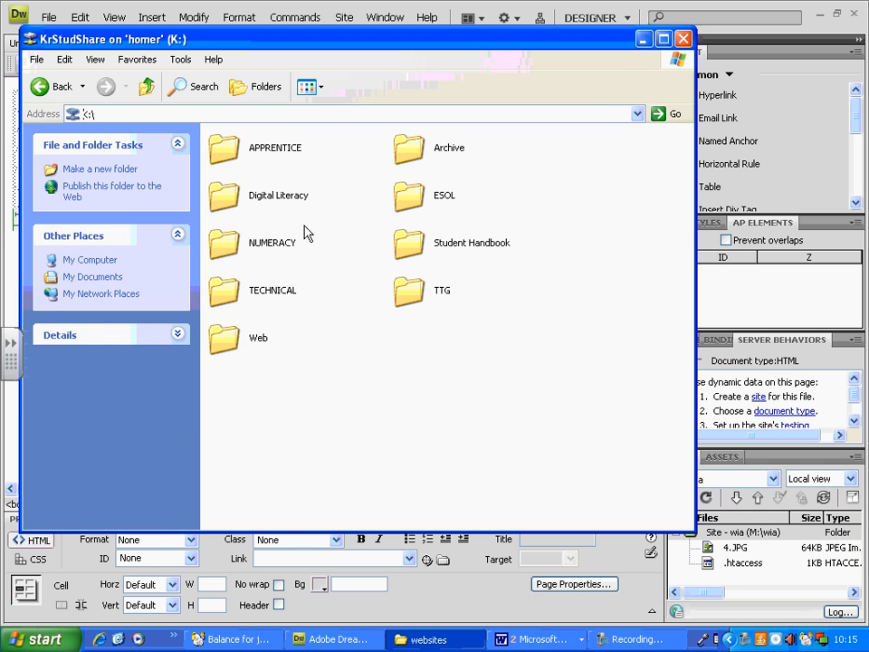
double_click(242, 336)
double_click(410, 201)
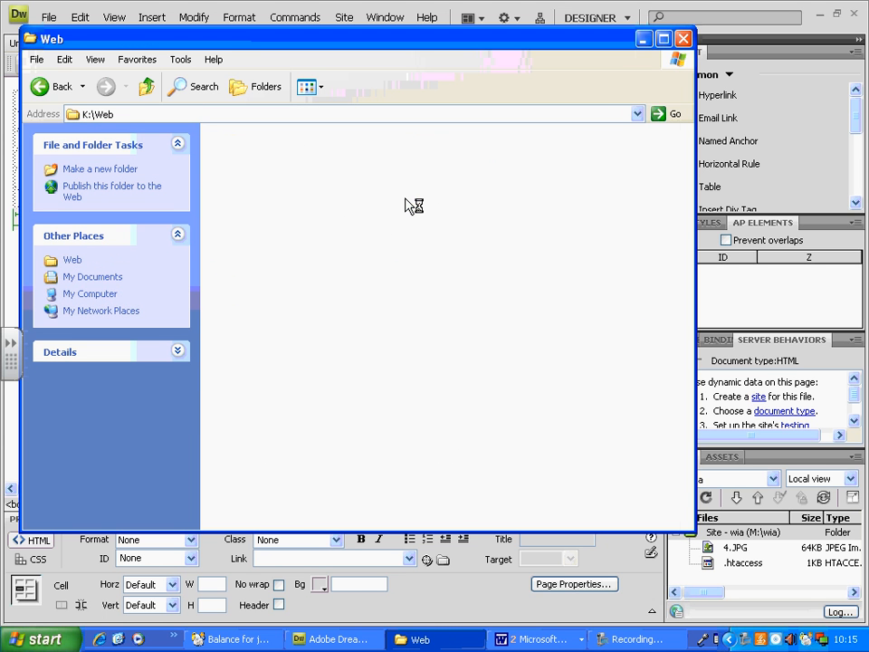
double_click(238, 201)
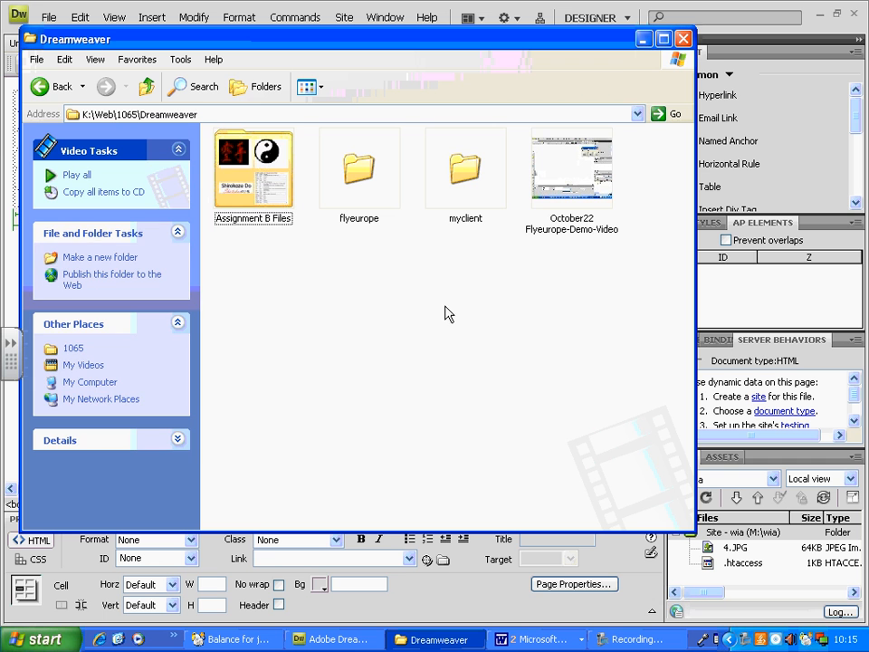
key(ctrl+v)
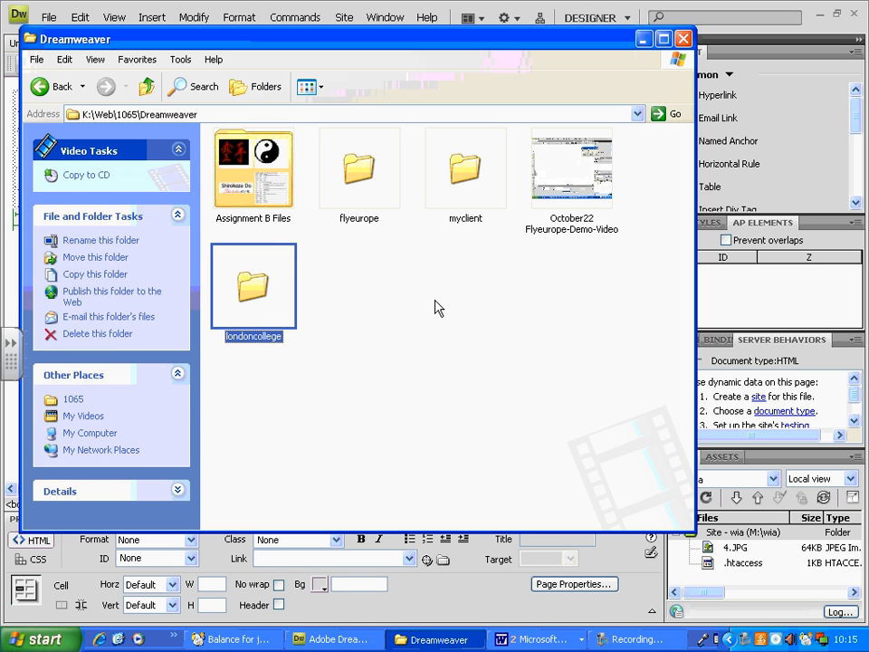
click(426, 315)
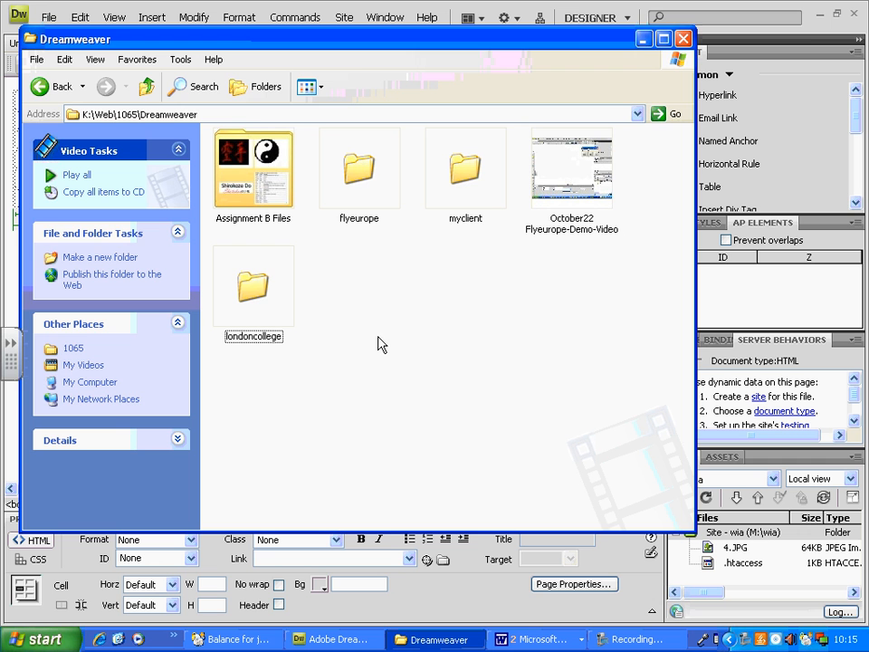
Switch back to Dreamweaver and start a new site definition named londoncollege.
click(811, 30)
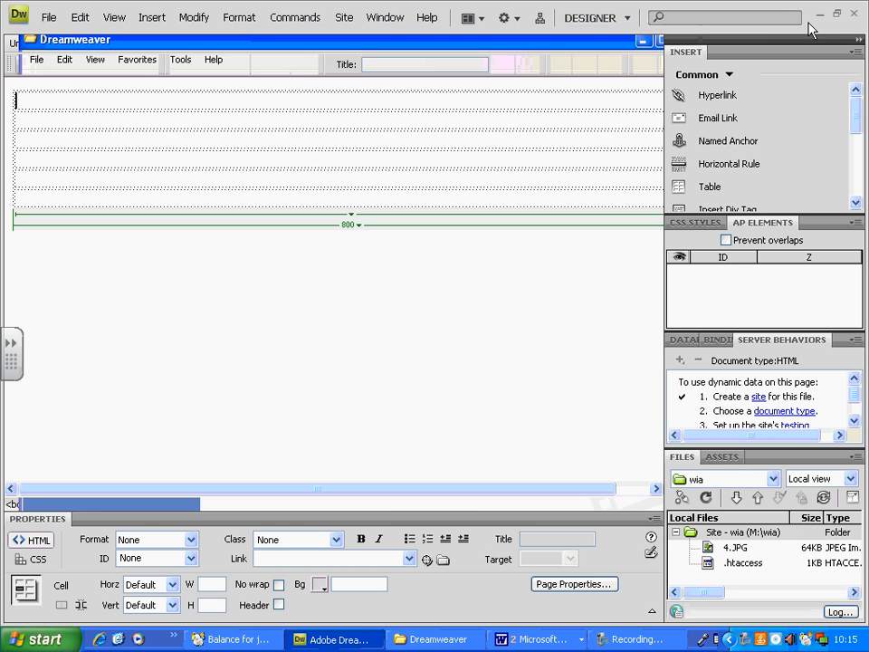
click(349, 23)
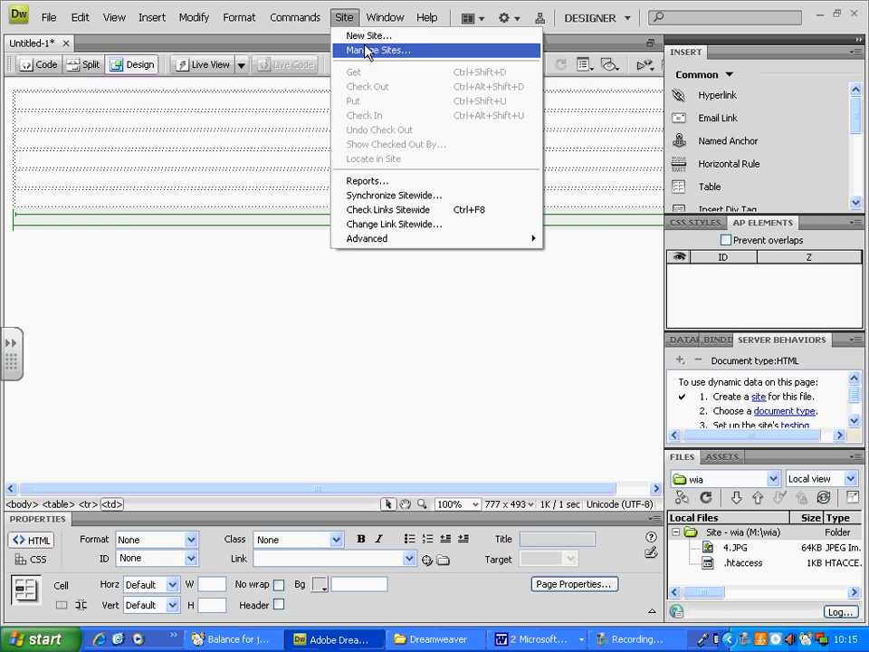
click(363, 36)
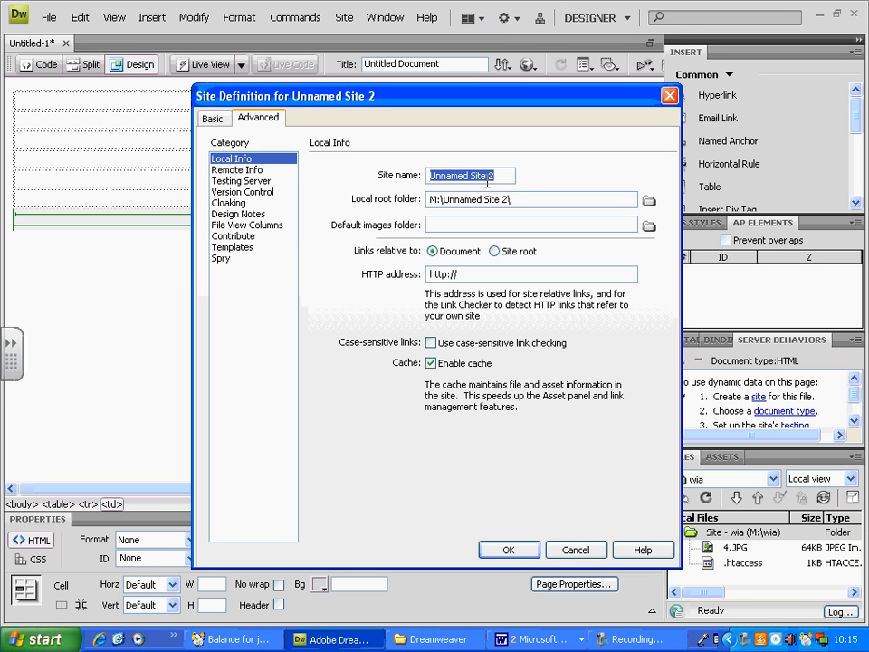
text(london)
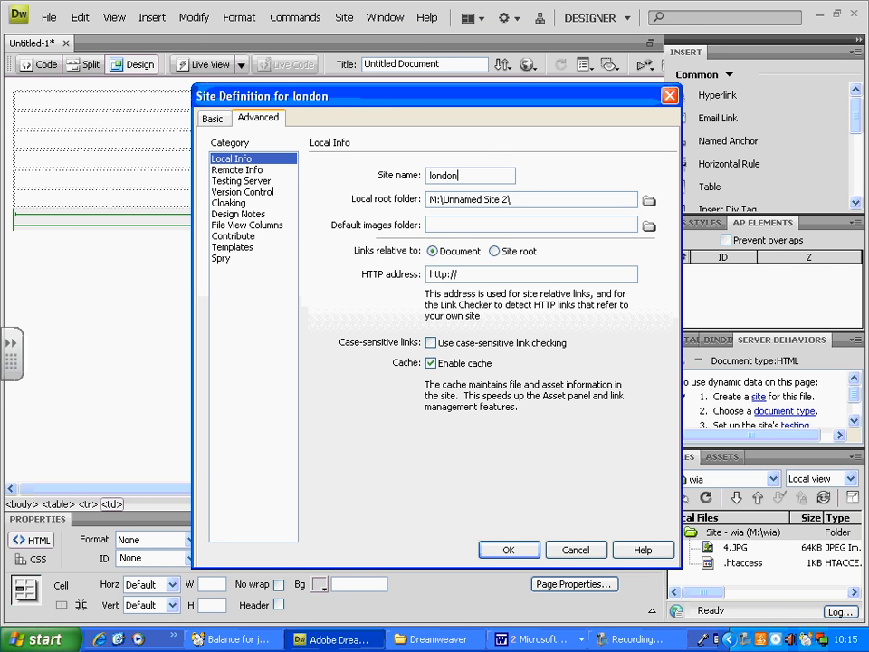
text(college)
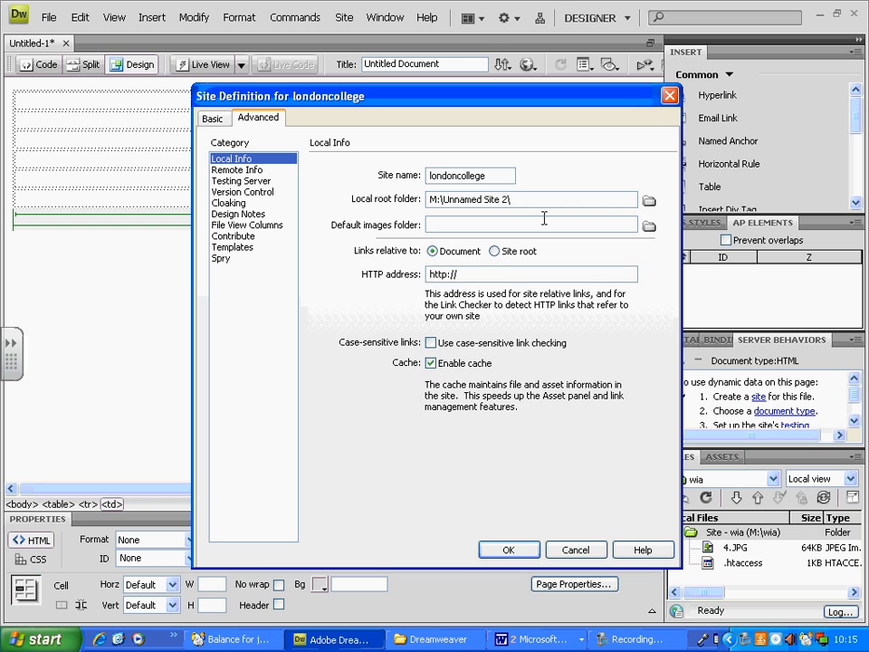
Set the site's local root folder to K:\Web\1065\Dreamweaver\londoncollege and save the site definition.
click(649, 200)
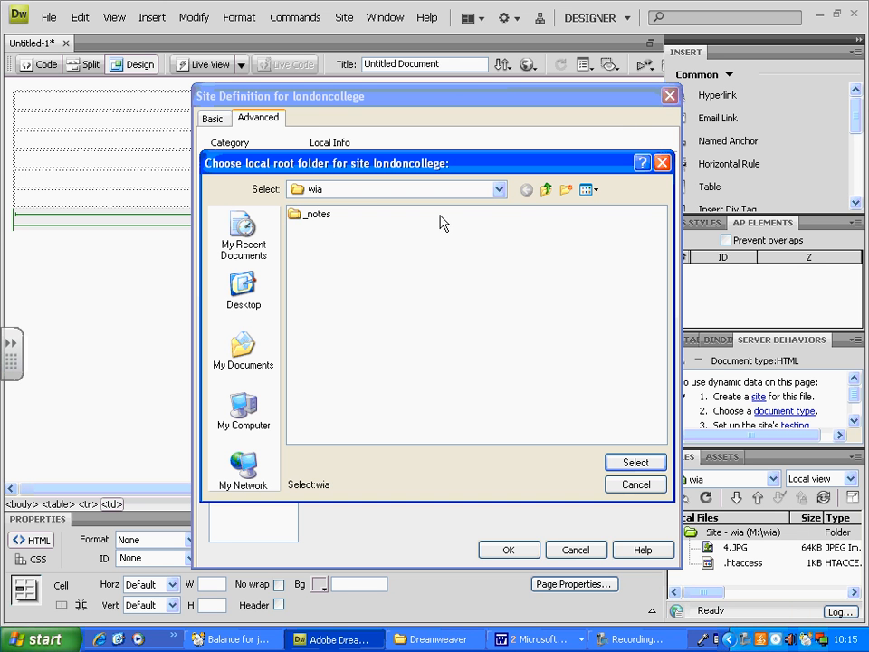
click(500, 190)
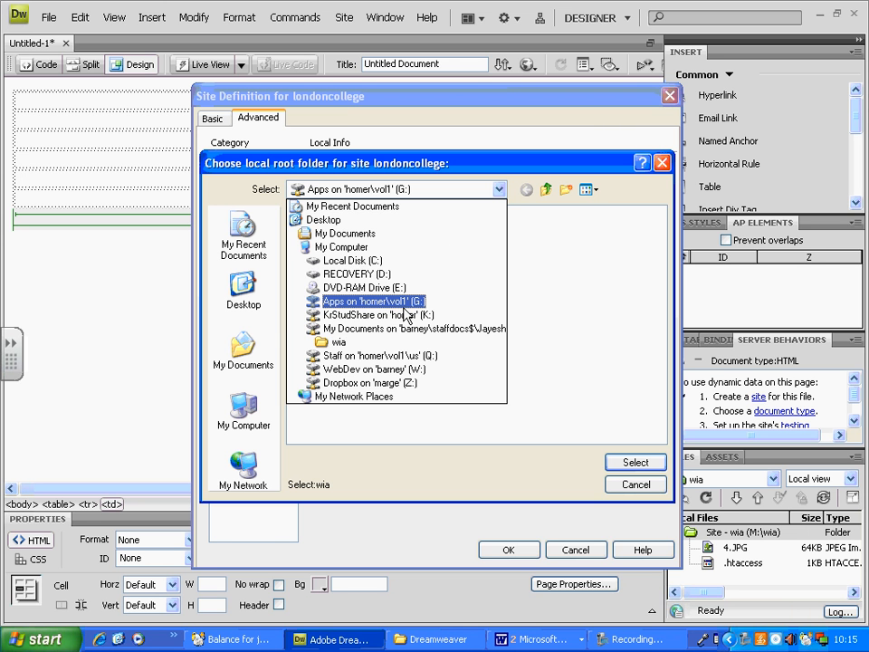
click(403, 313)
double_click(295, 330)
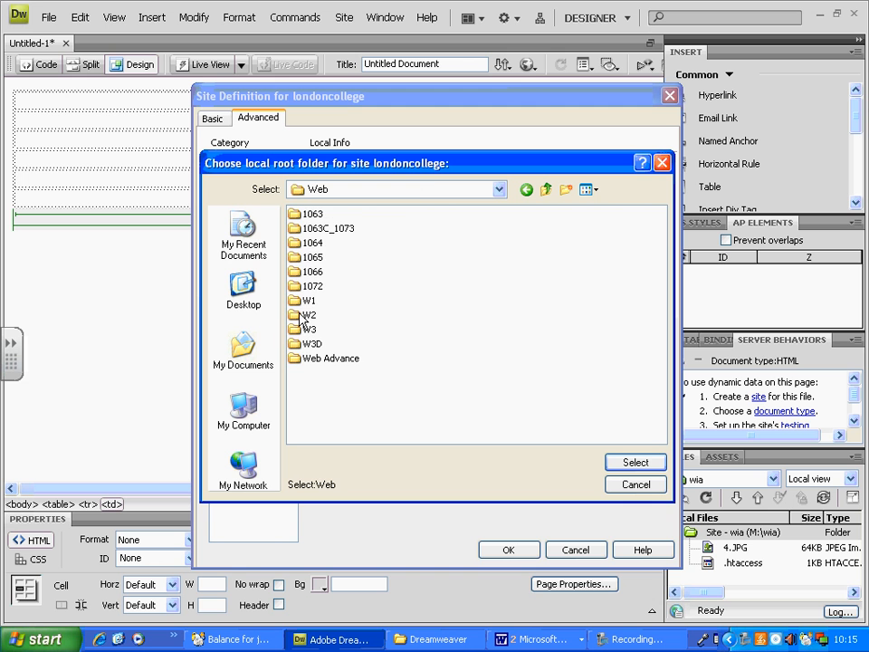
click(311, 259)
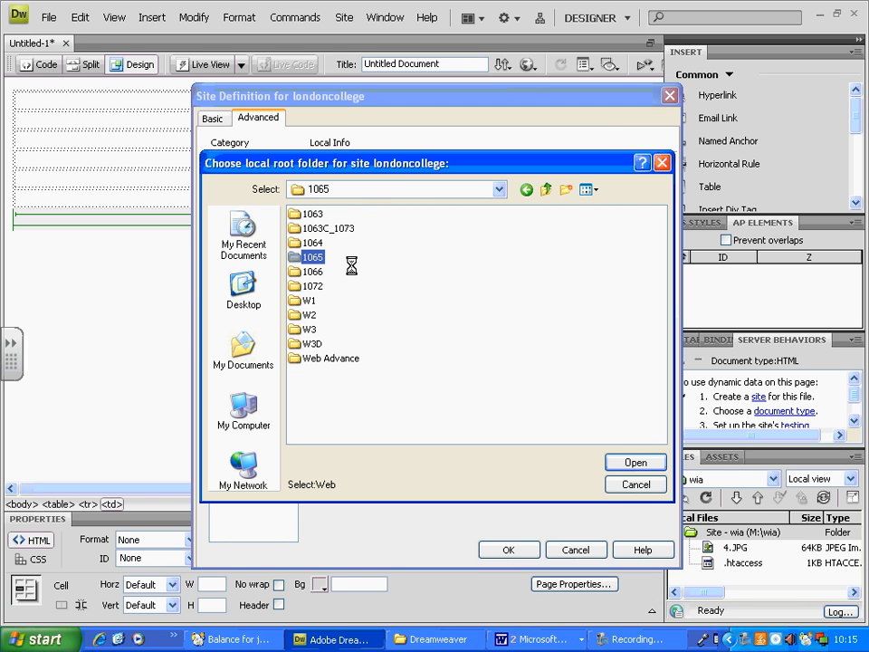
double_click(322, 243)
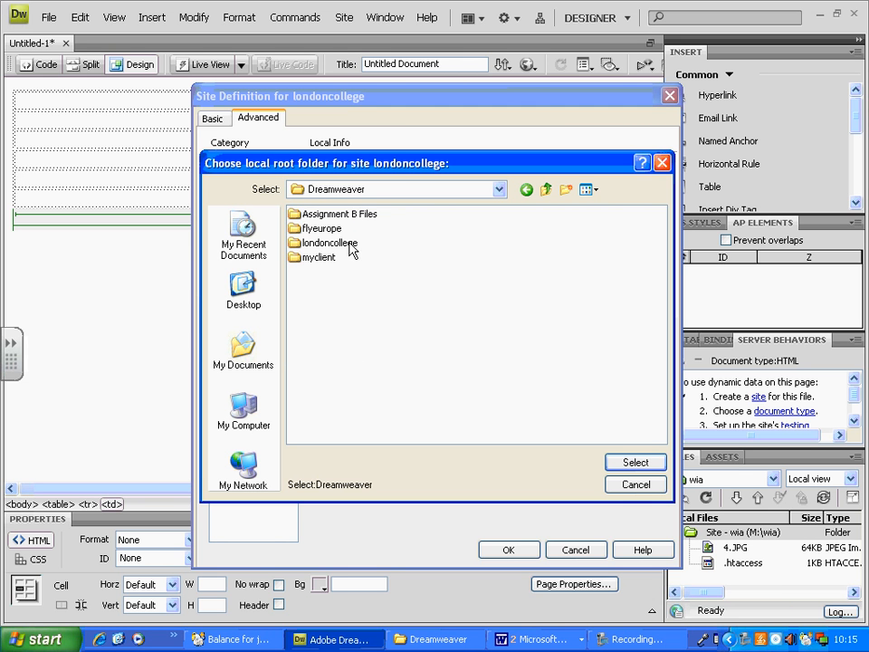
double_click(326, 242)
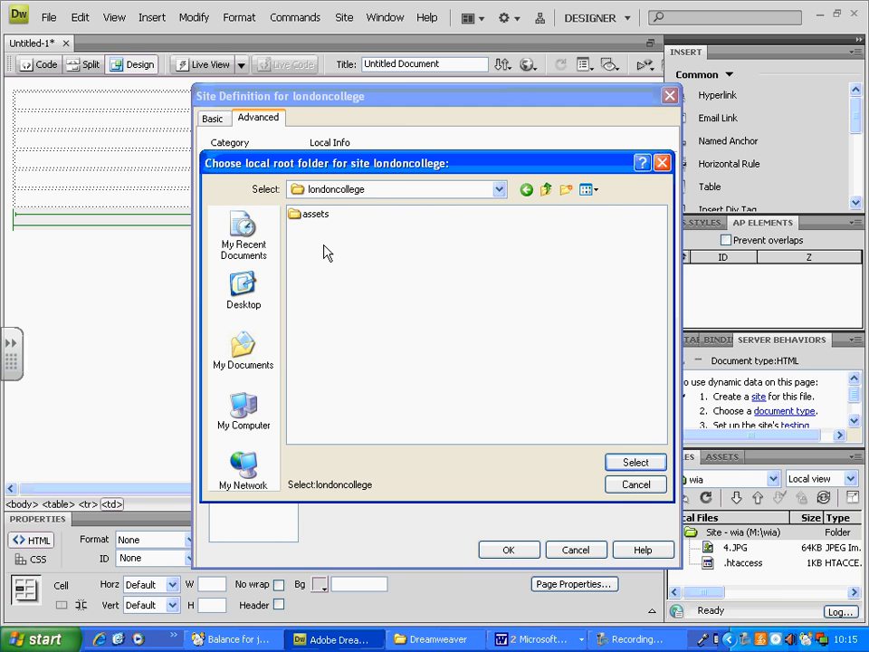
click(636, 463)
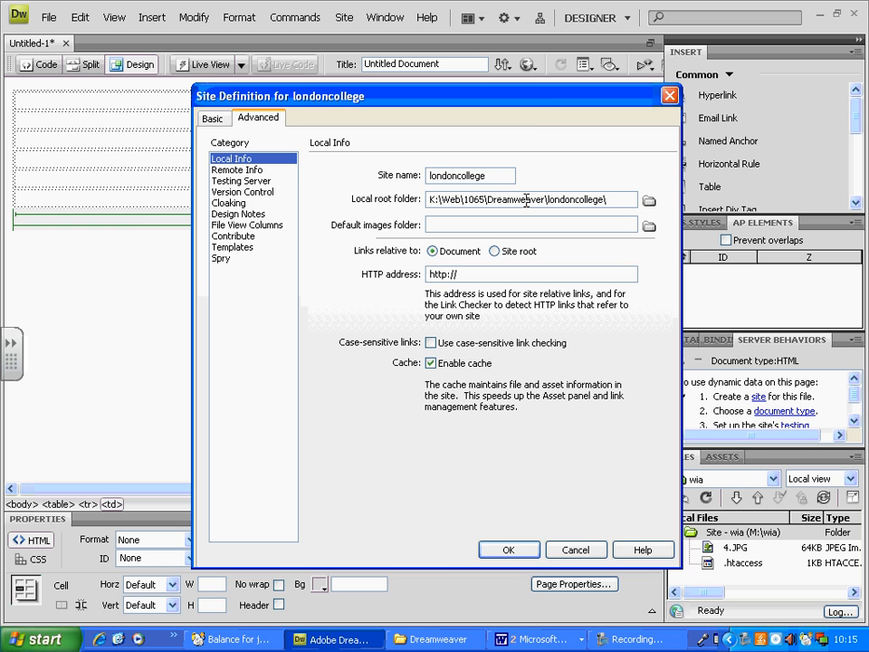
drag(538, 103, 523, 53)
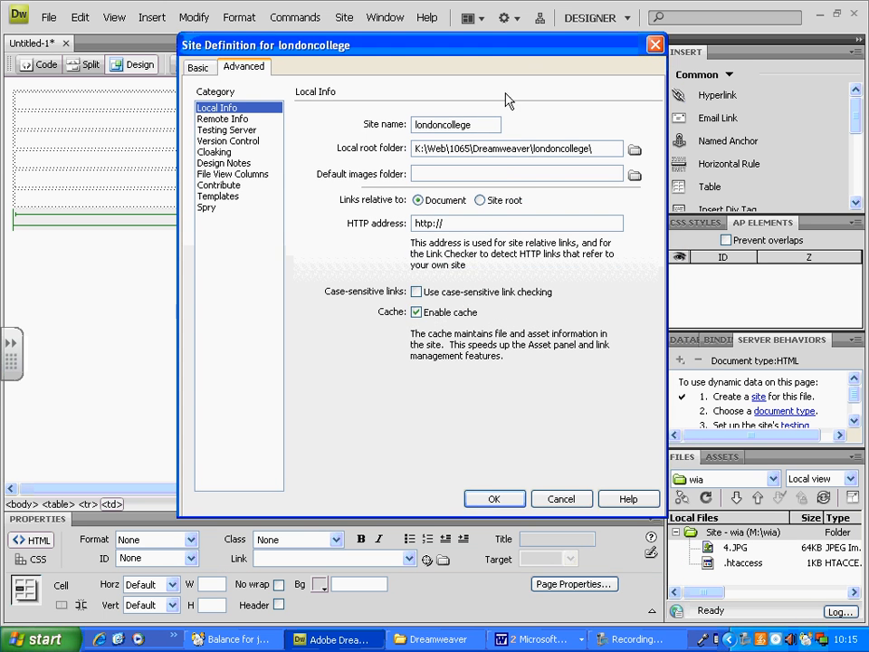
click(494, 499)
click(436, 349)
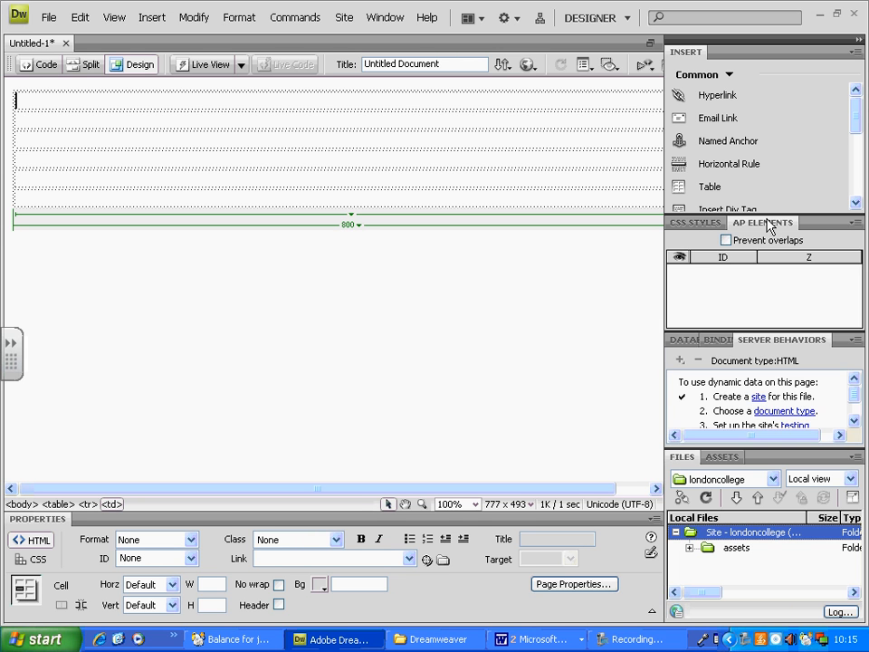
Collapse the AP Elements and Server Behaviors groups and check the contents of the site's assets folder.
click(768, 224)
click(770, 243)
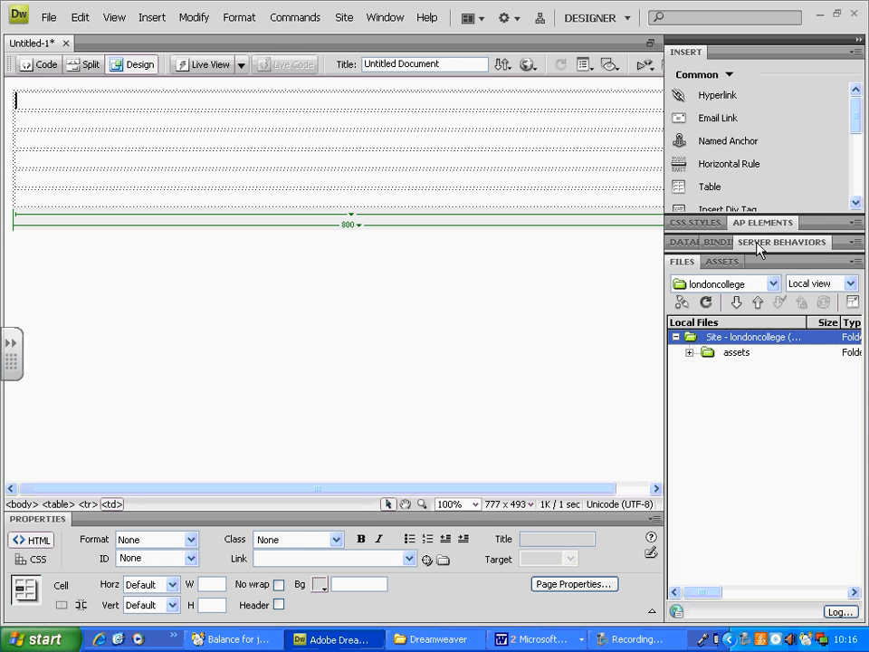
click(707, 352)
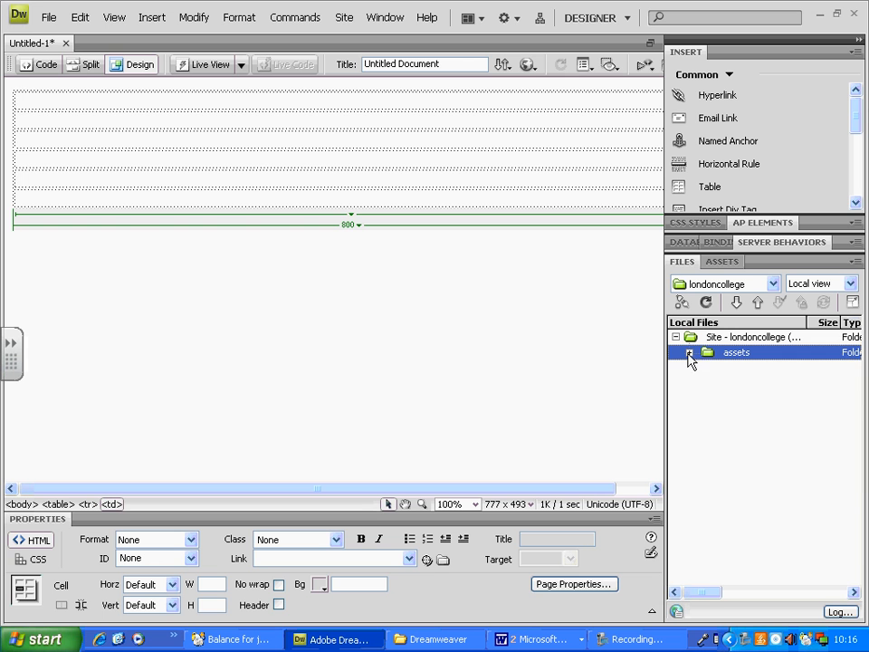
click(689, 352)
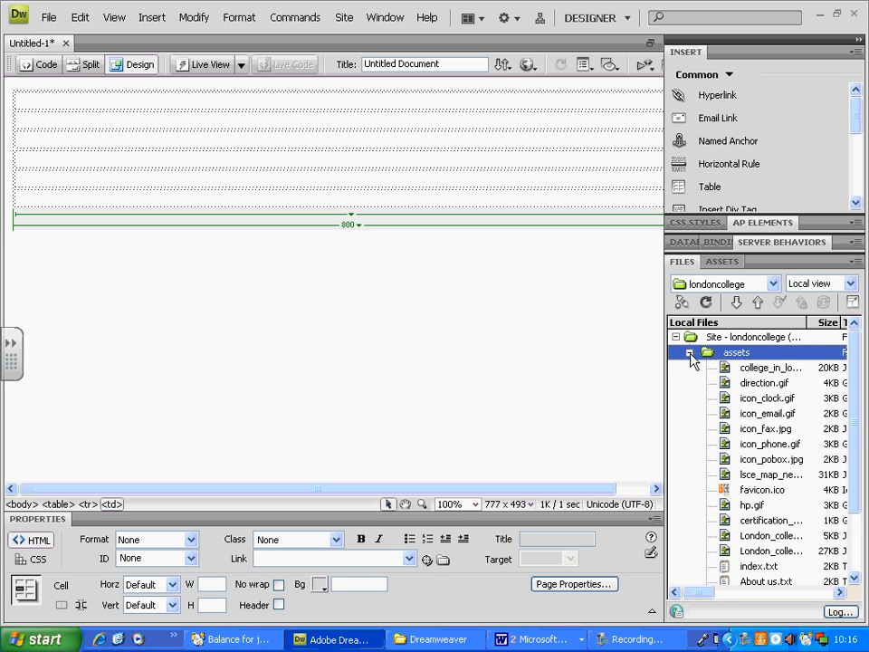
click(690, 353)
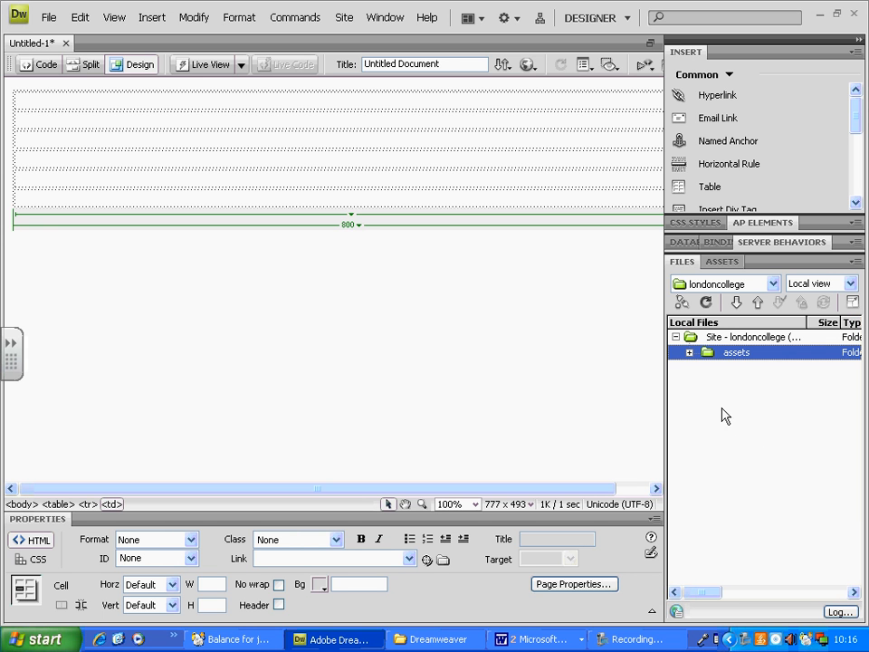
Insert the London_college_logo_sm image from the assets folder into the first table row.
click(111, 101)
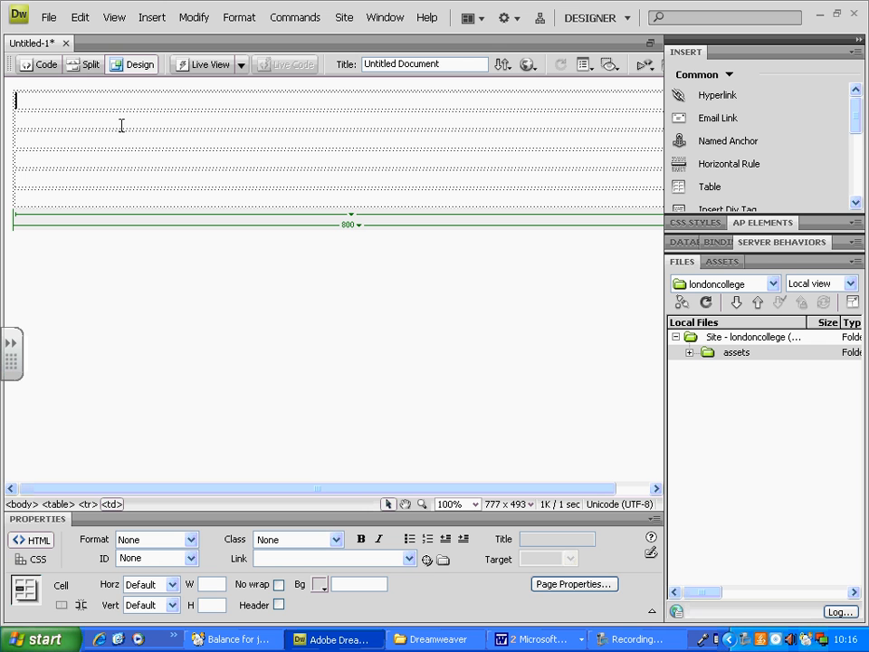
scroll(856, 128, down, 2)
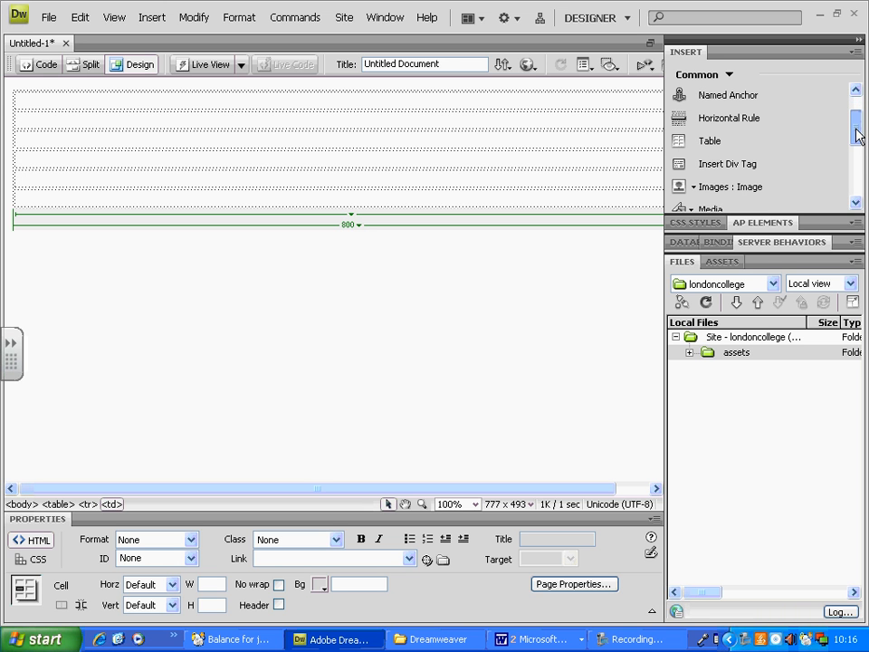
click(692, 187)
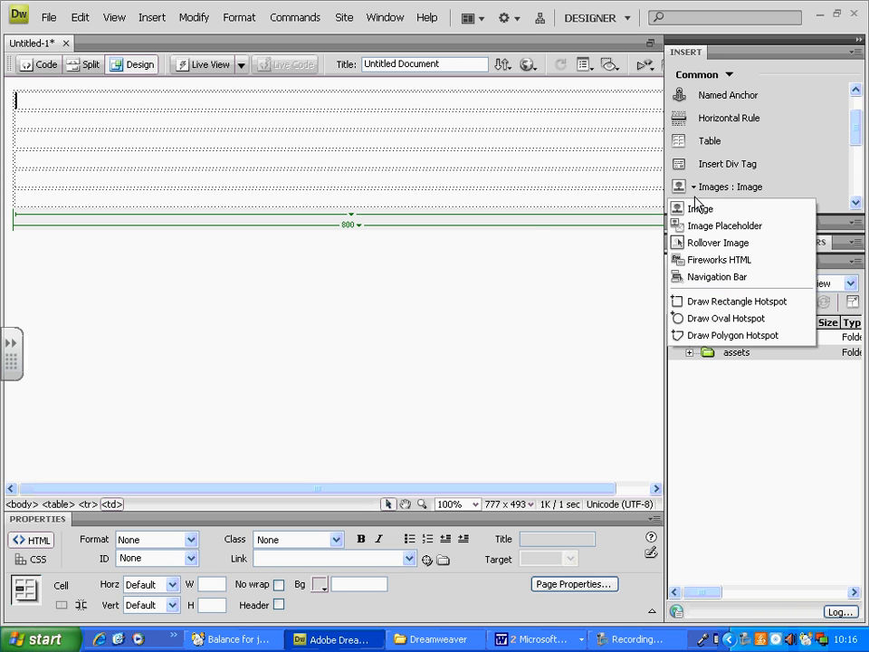
click(695, 212)
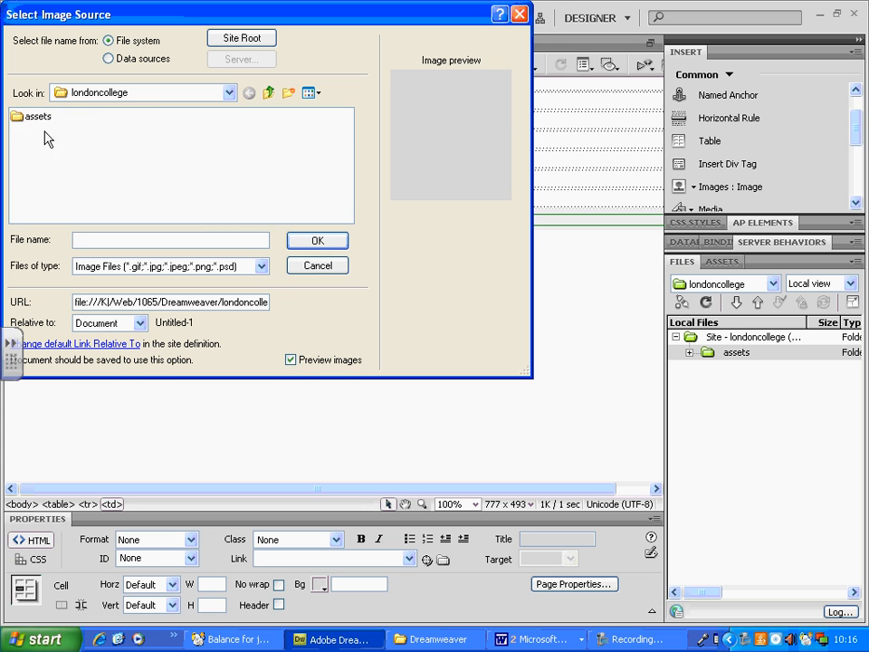
click(18, 119)
double_click(18, 120)
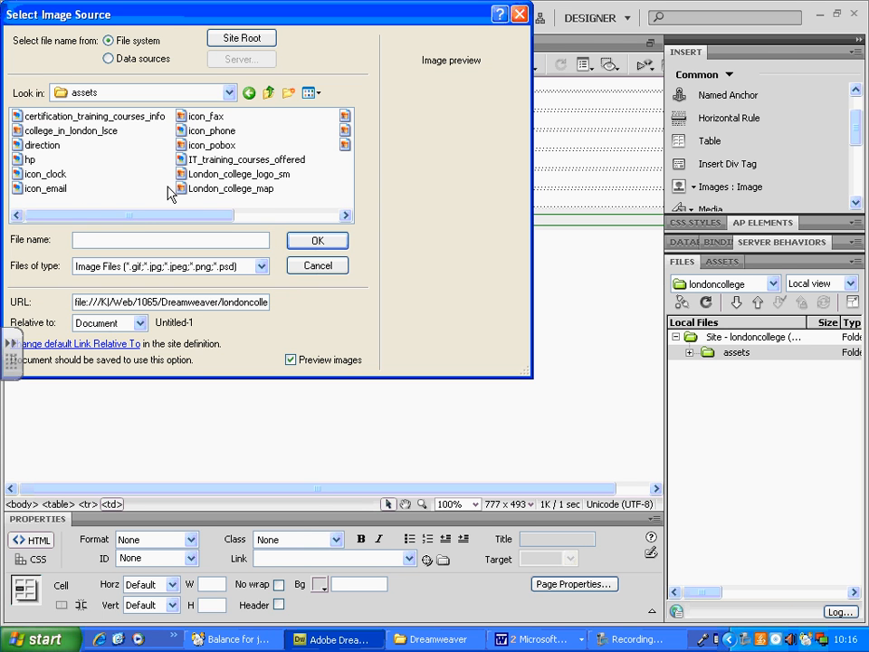
drag(128, 219, 231, 220)
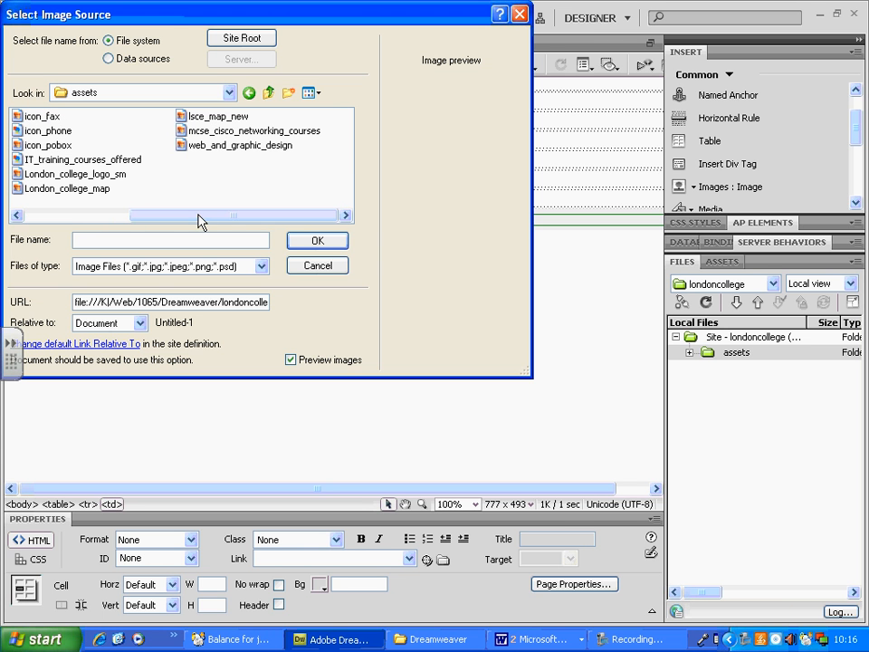
click(77, 174)
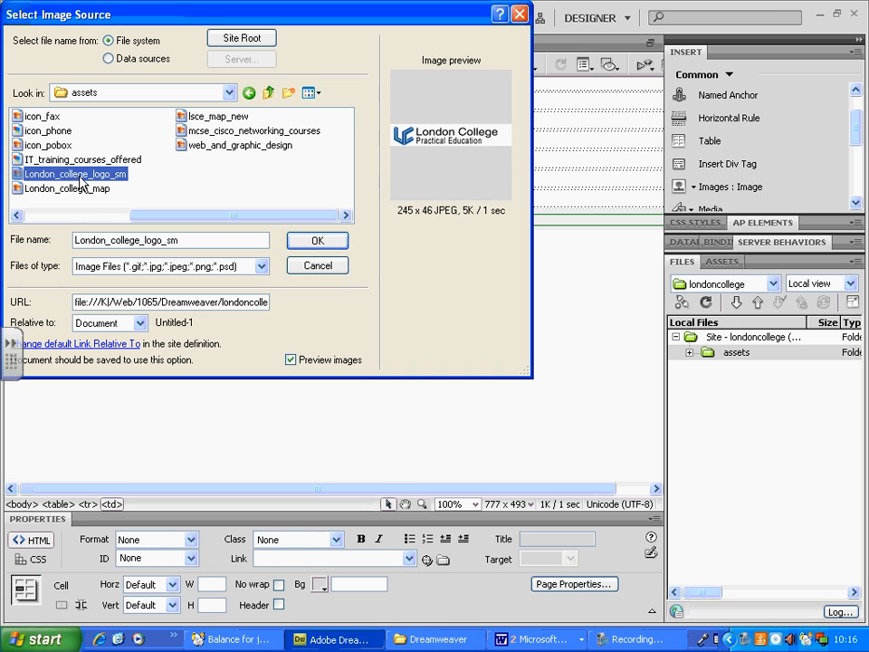
click(317, 240)
Give the logo image the alternate text "london -college-logo".
click(265, 254)
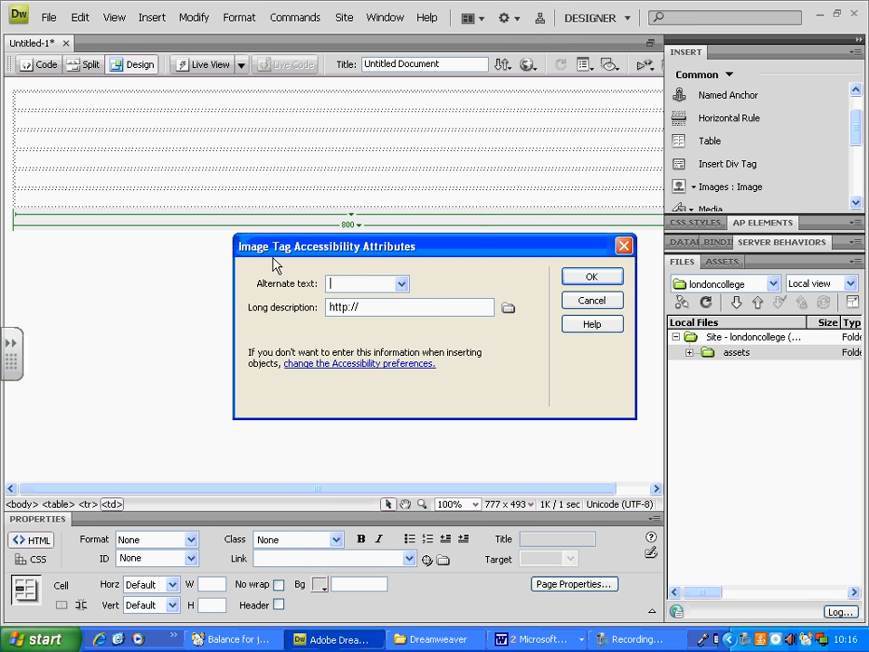
text(lond -colle)
text(ge-logo)
key(Return)
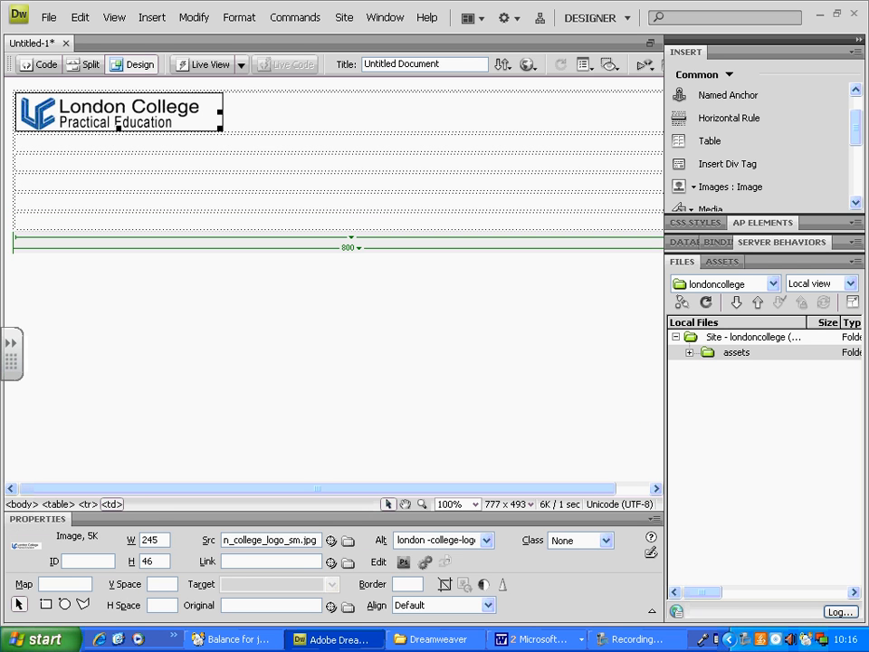
Place the cursor in the second table row and display the Spry set of insertable objects down to its last widgets.
click(251, 143)
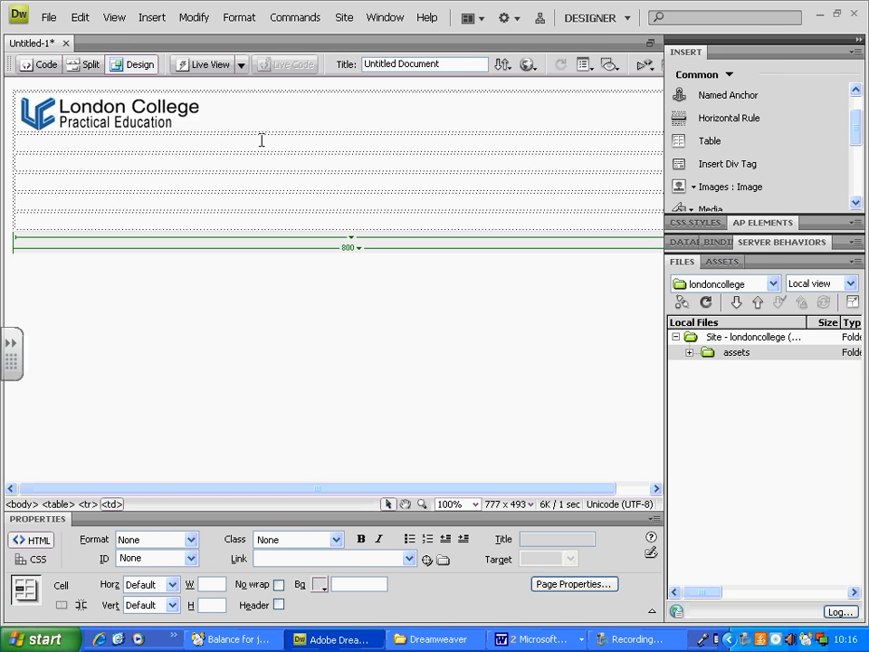
click(729, 76)
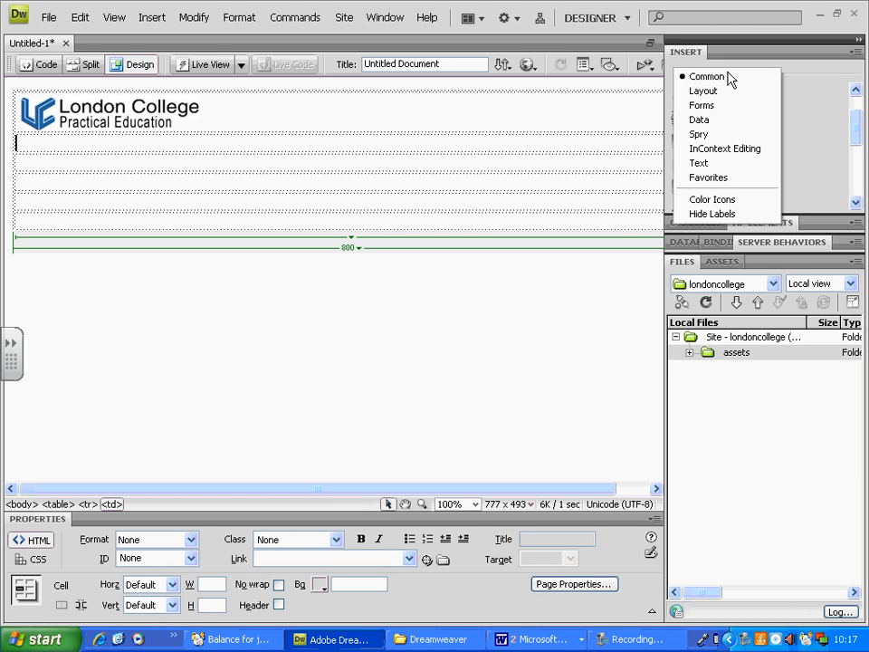
click(695, 135)
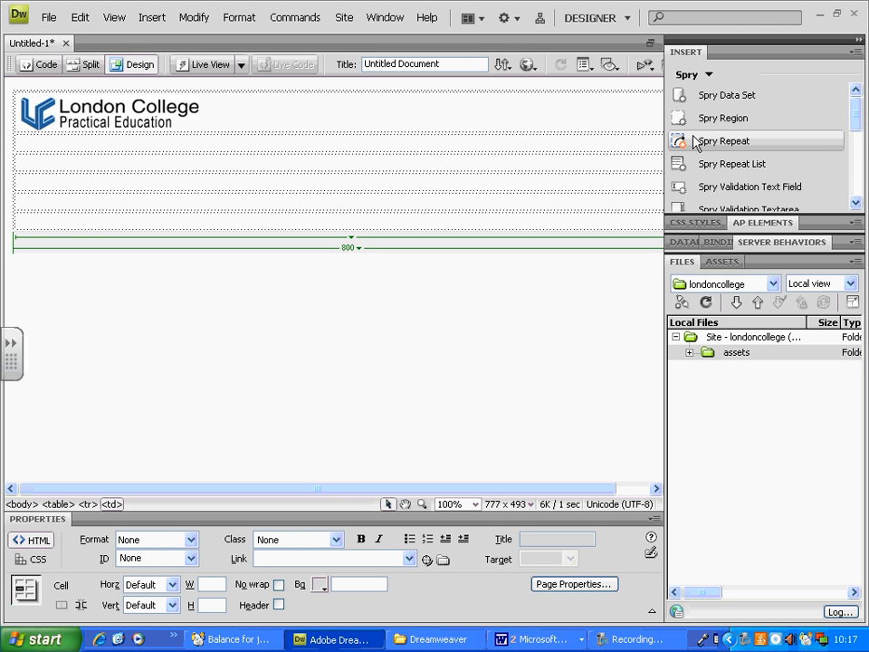
drag(856, 109, 860, 179)
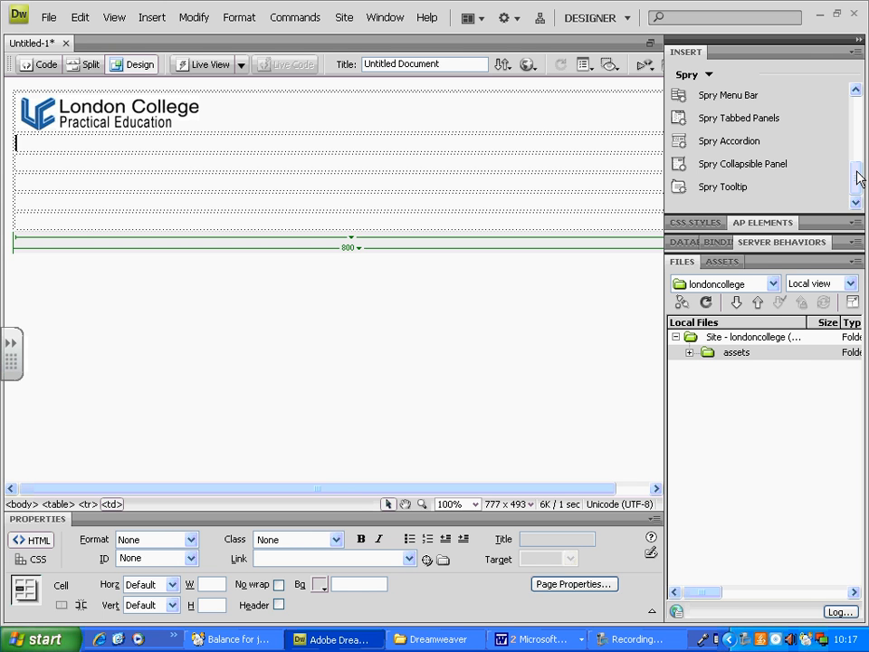
mouse_move(764, 94)
mouse_down()
mouse_move(780, 81)
mouse_move(815, 95)
mouse_up()
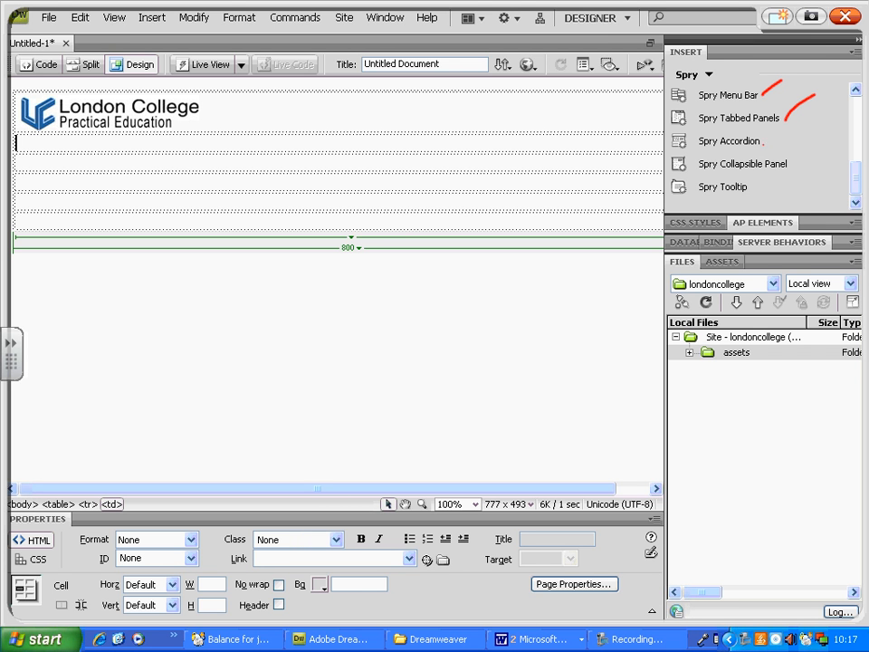
mouse_move(762, 144)
mouse_down()
mouse_move(789, 129)
mouse_move(794, 164)
mouse_move(821, 143)
mouse_up()
drag(746, 193, 768, 180)
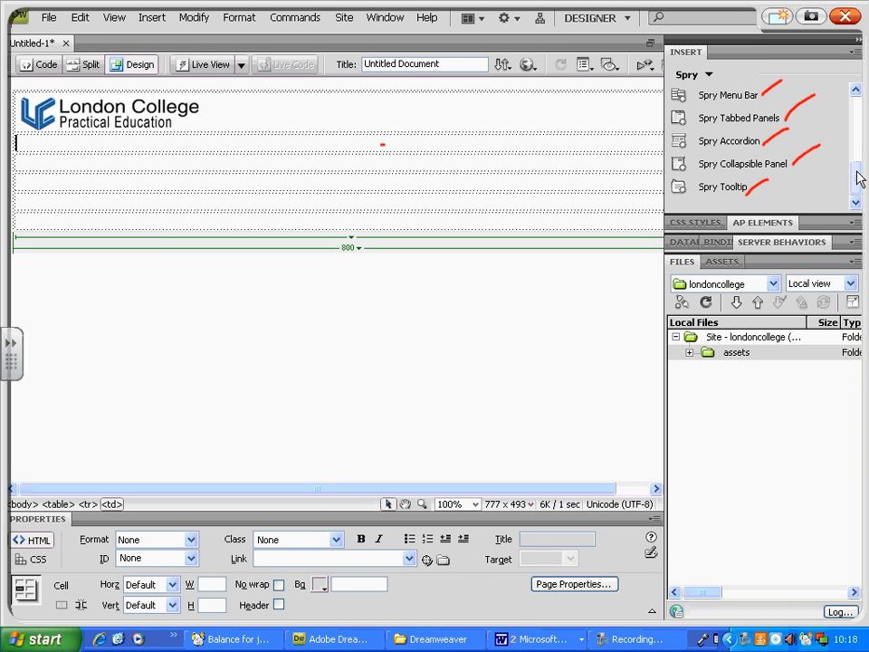
click(849, 15)
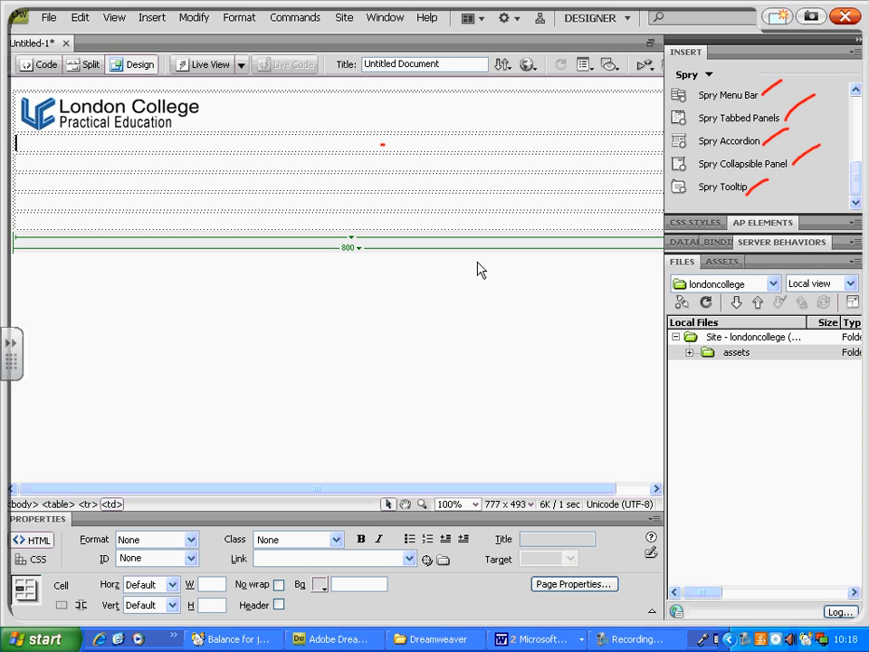
Start inserting a Spry Menu Bar in the second table row and save the page as index.
click(252, 145)
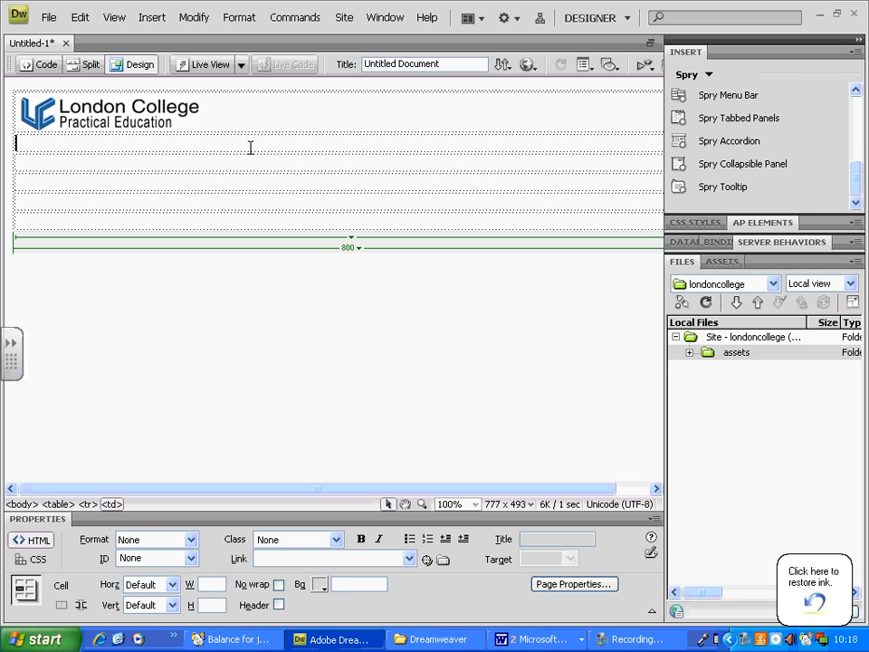
click(740, 99)
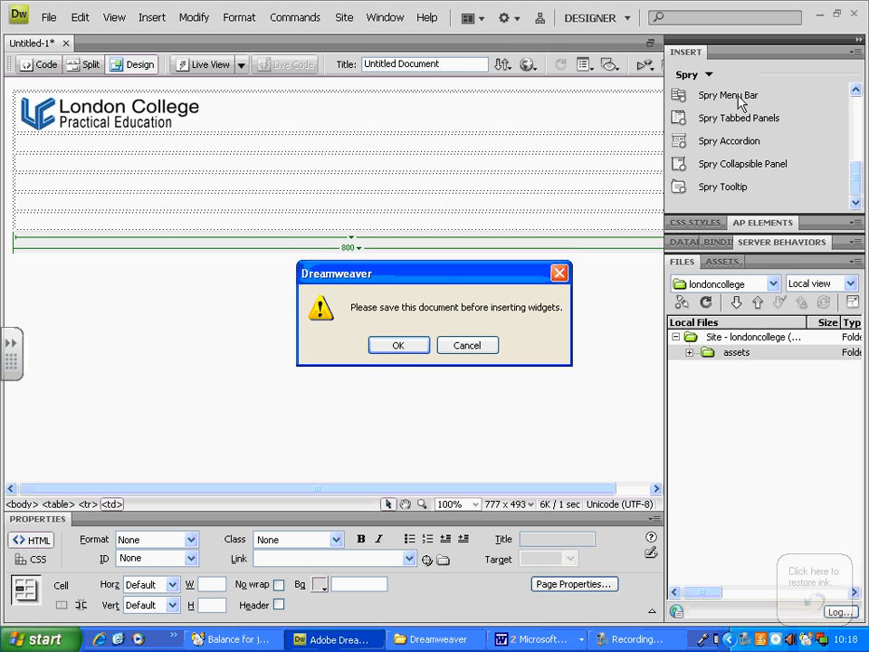
drag(440, 280, 440, 263)
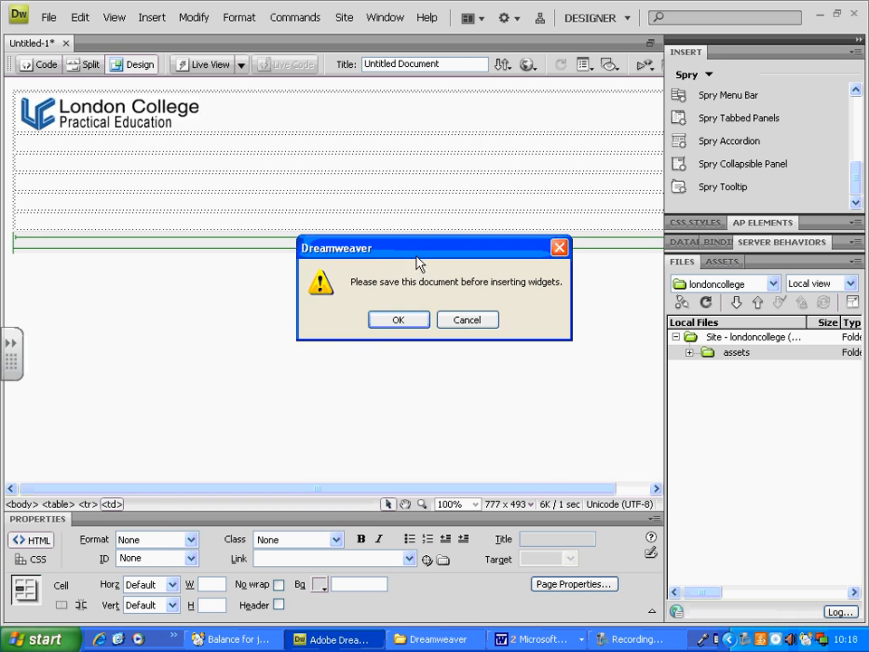
click(399, 321)
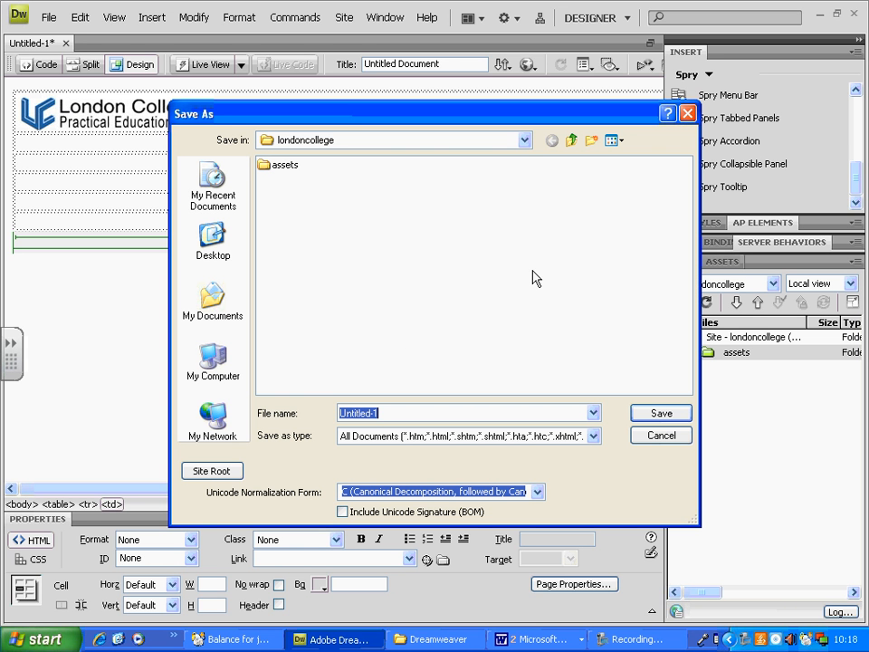
text(index)
key(Return)
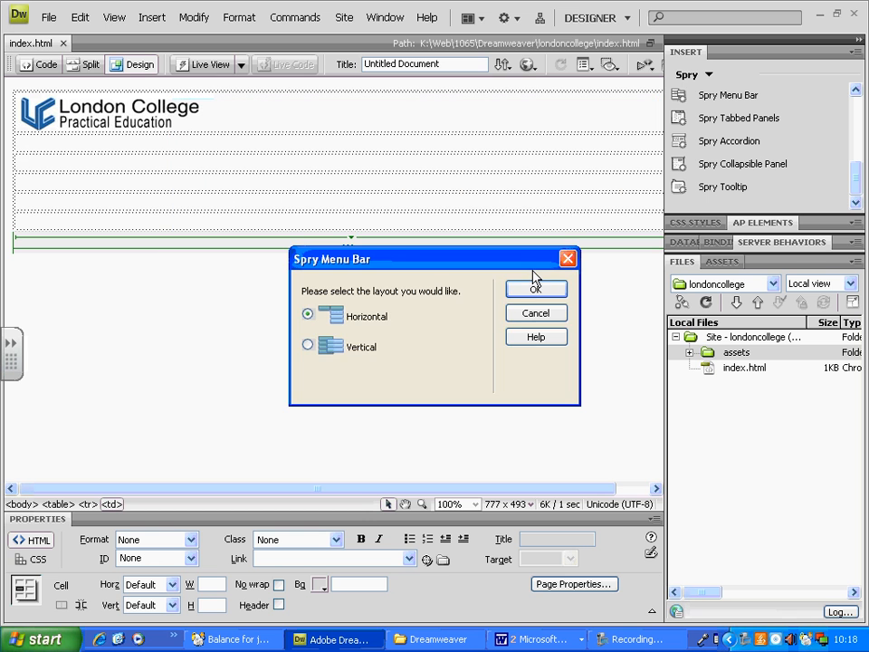
Insert the Spry Menu Bar with the Horizontal layout and save the page together with its dependent files.
drag(520, 262, 501, 214)
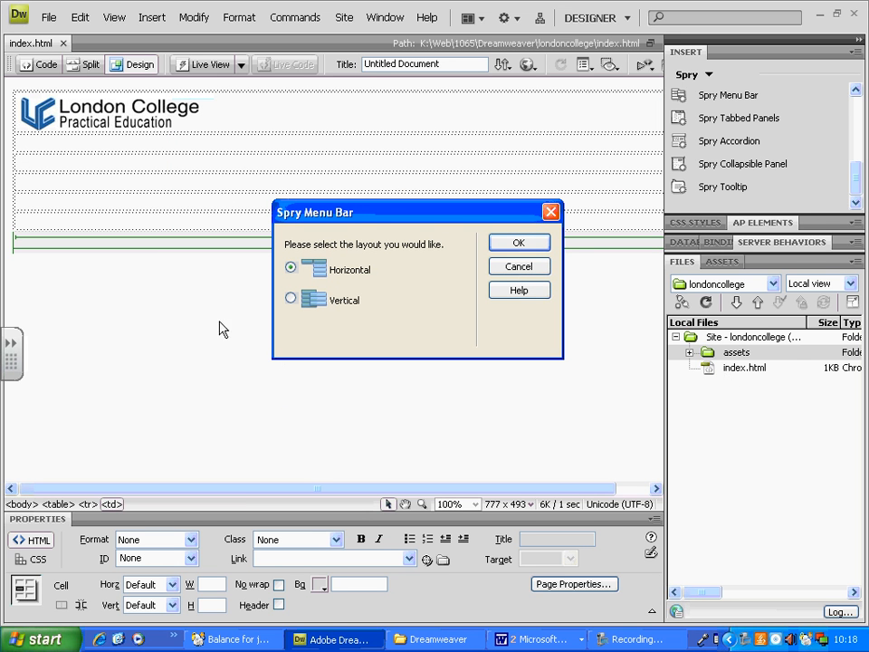
drag(393, 219, 376, 230)
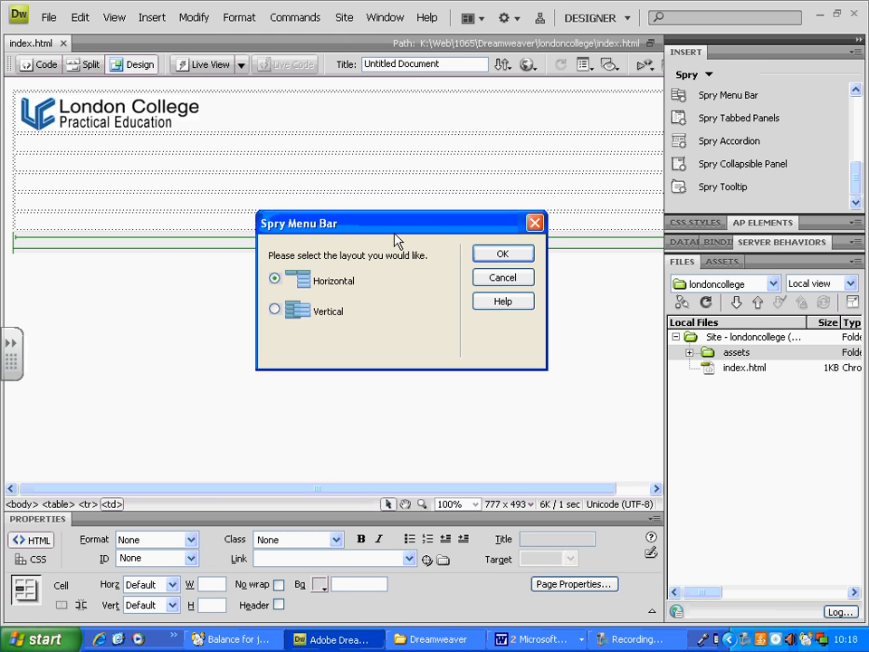
click(502, 256)
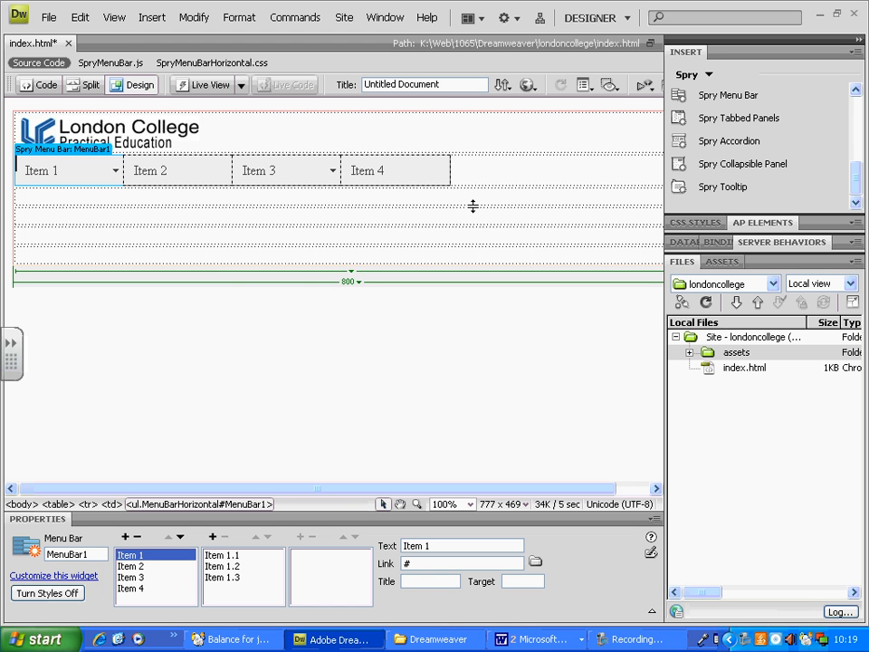
key(ctrl+s)
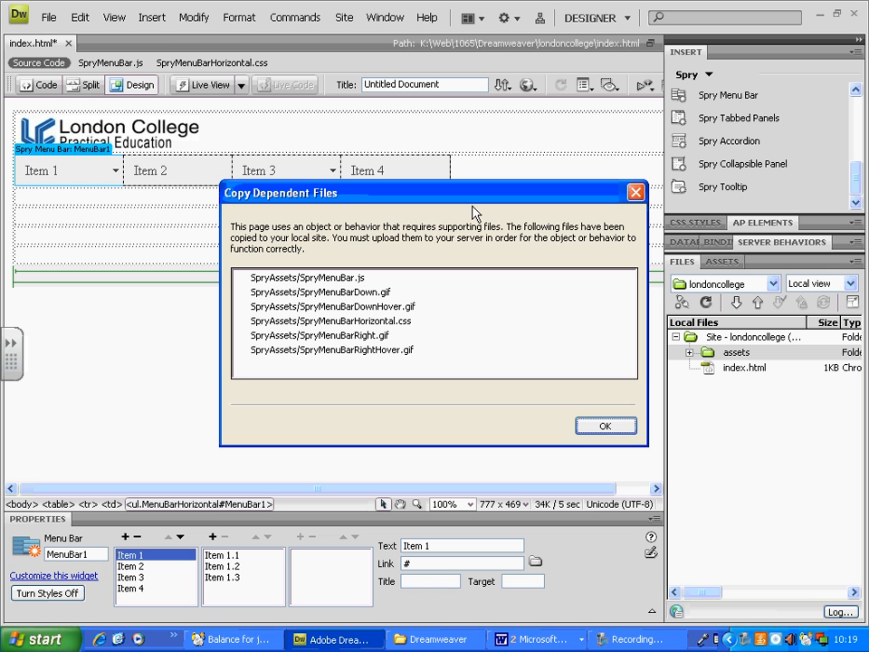
click(605, 425)
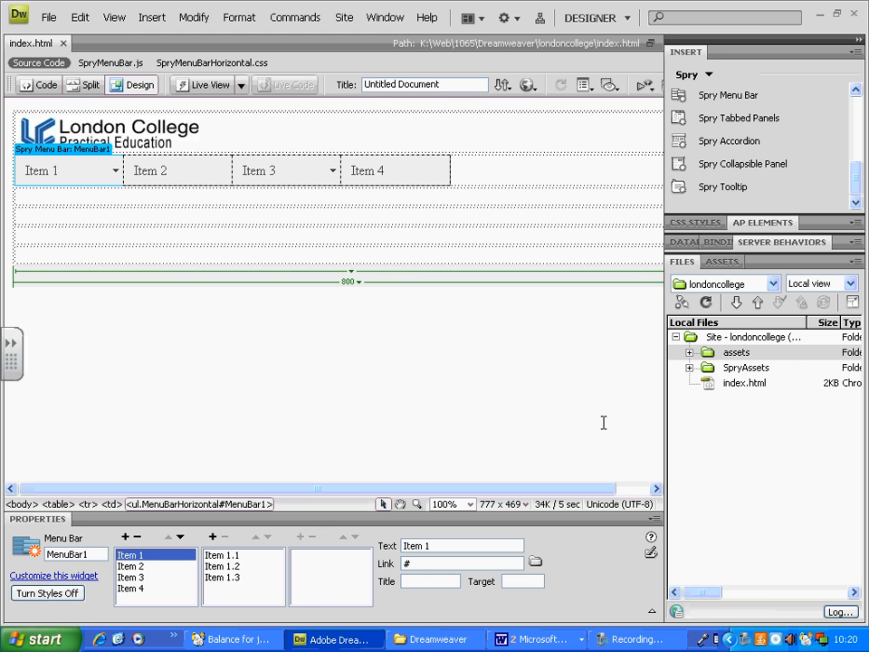
Set the page title to "London College" and save the page.
click(452, 83)
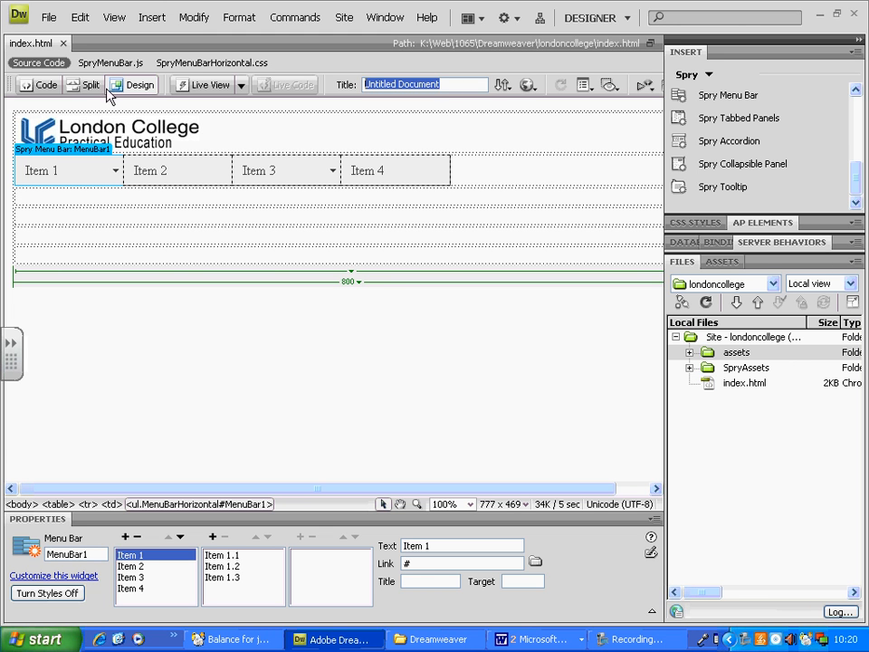
text(london College)
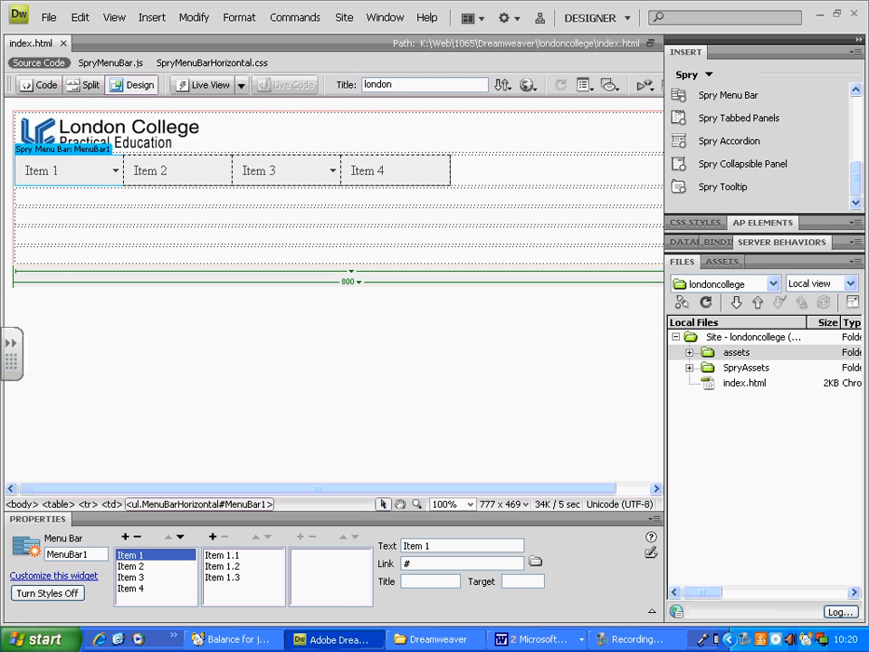
click(115, 86)
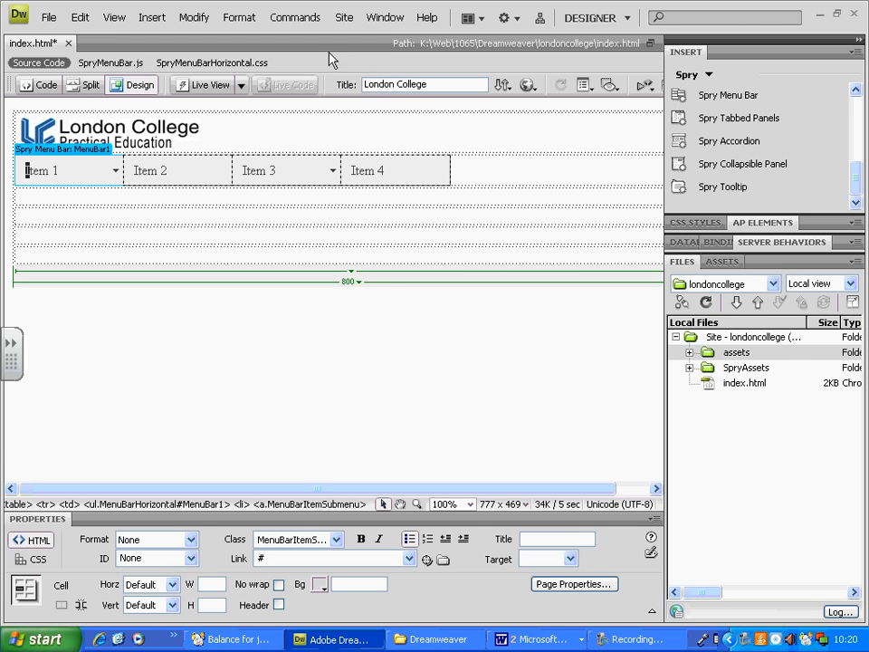
key(ctrl+s)
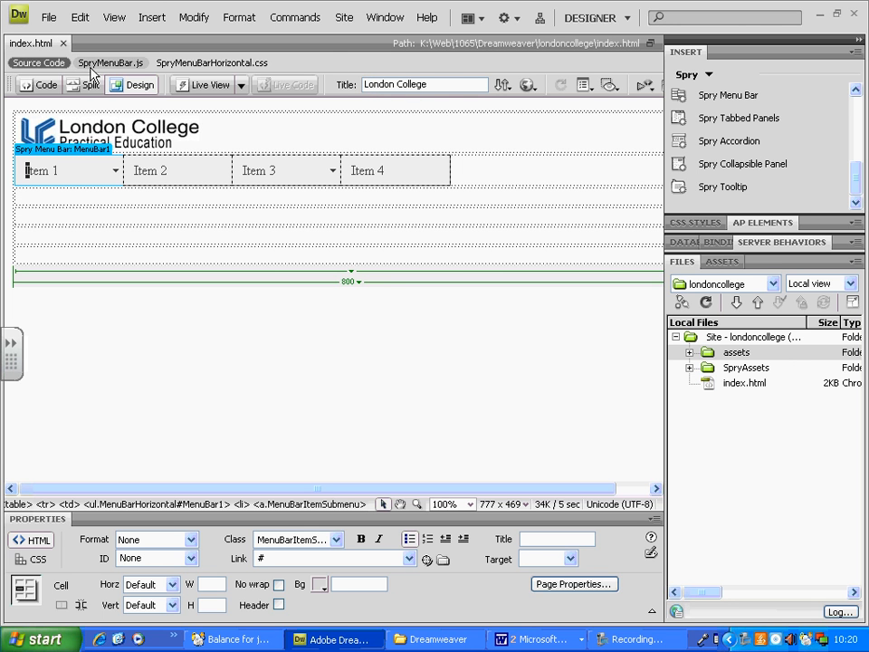
Preview the page in Internet Explorer and check the submenus of Item 1 and Item 3.
click(528, 85)
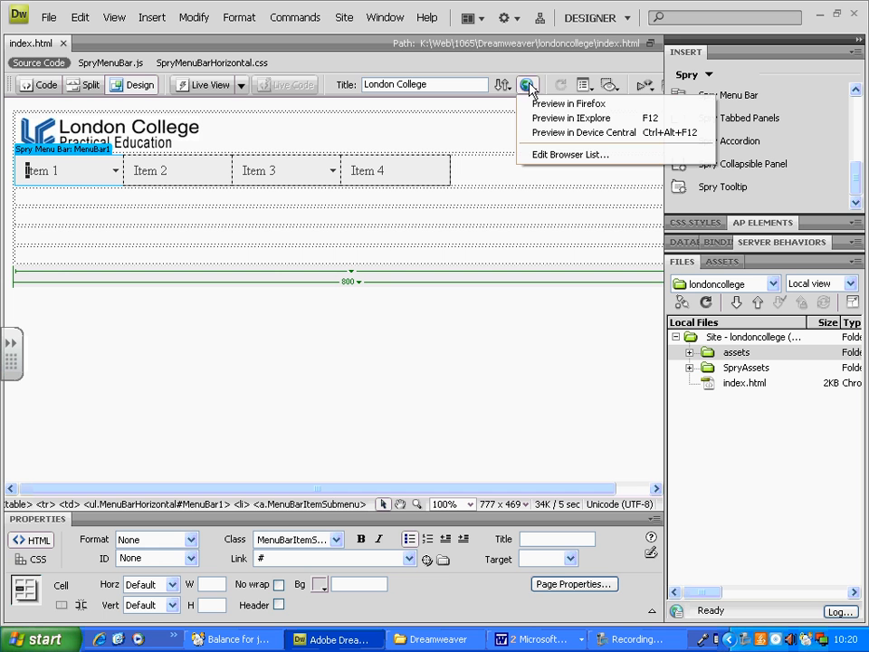
click(570, 117)
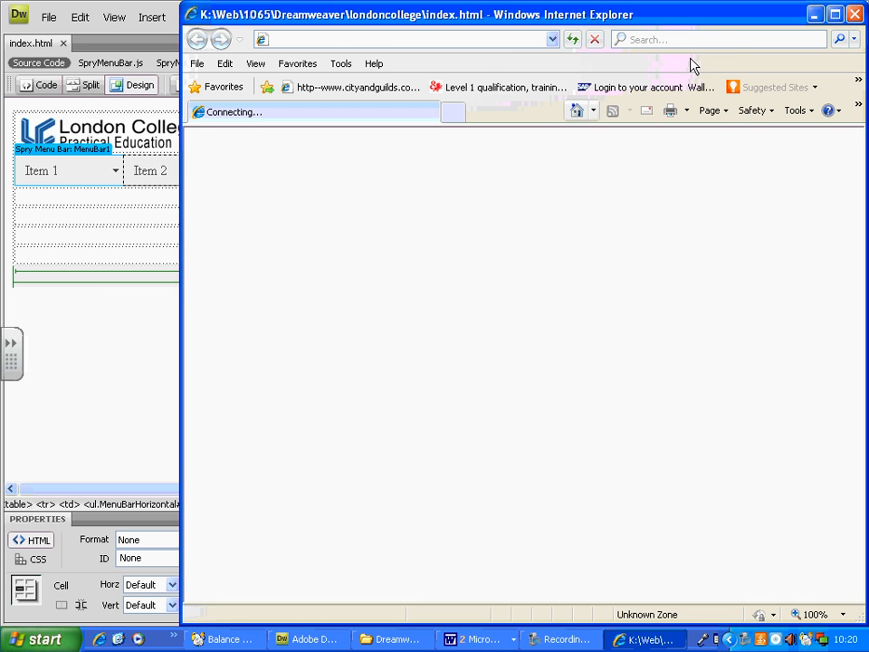
click(679, 481)
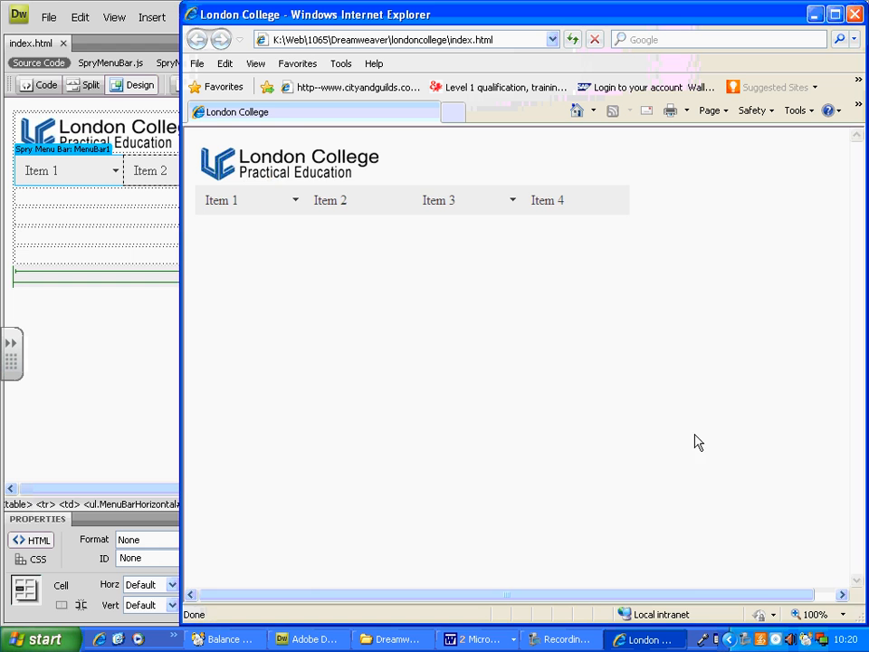
double_click(502, 12)
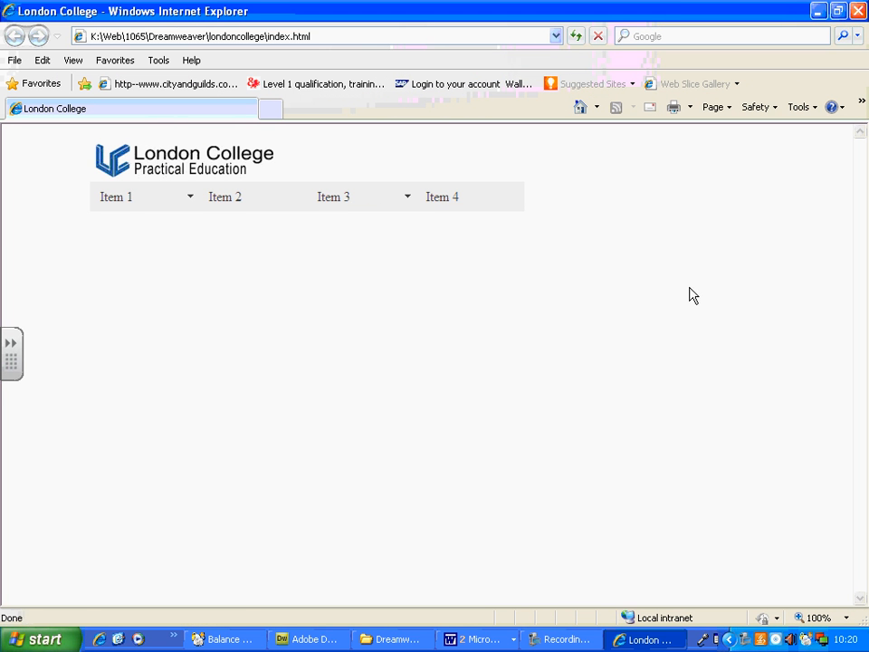
mouse_move(185, 208)
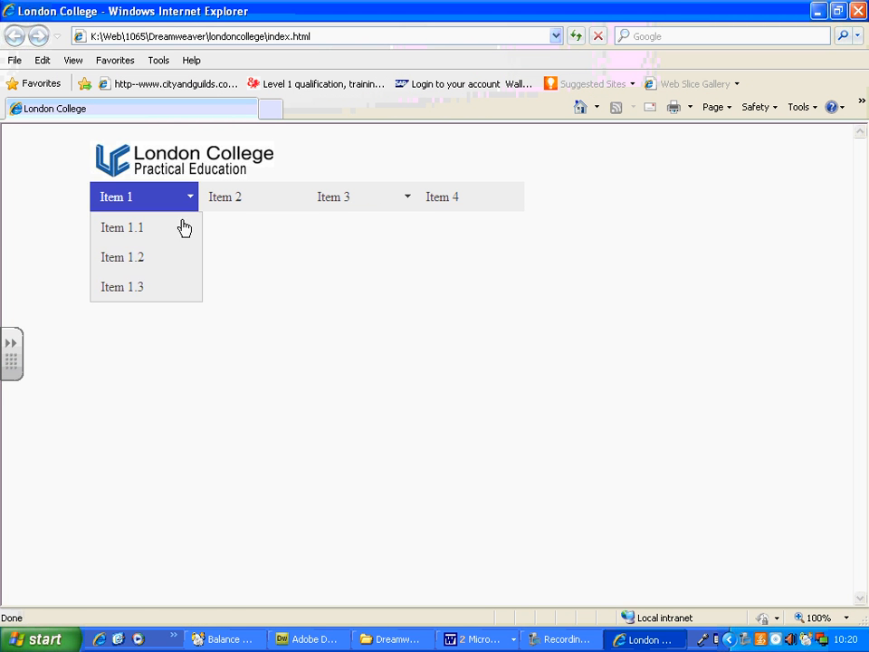
mouse_move(380, 215)
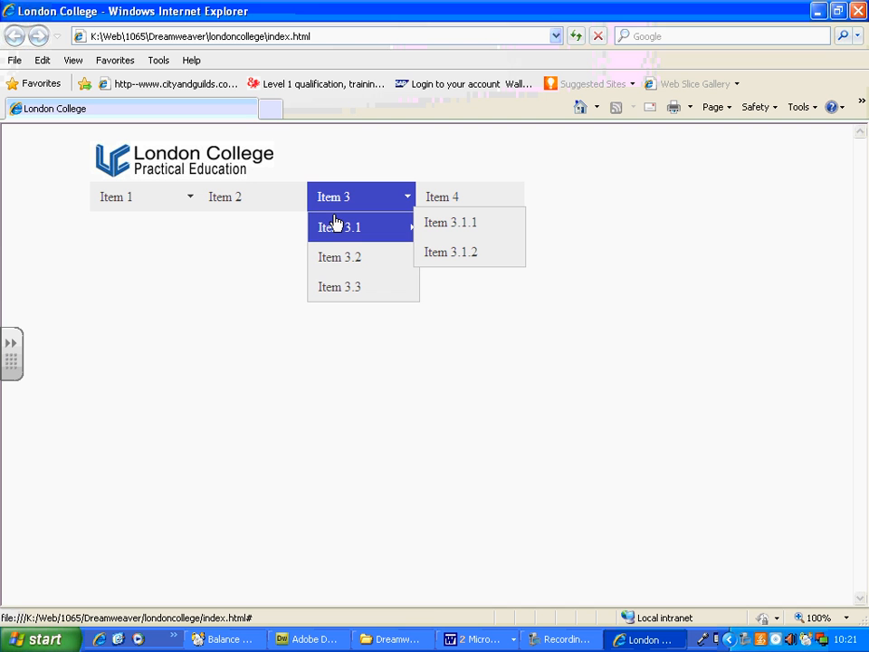
Switch back to Dreamweaver and select the whole Spry menu bar to show its item properties.
click(317, 640)
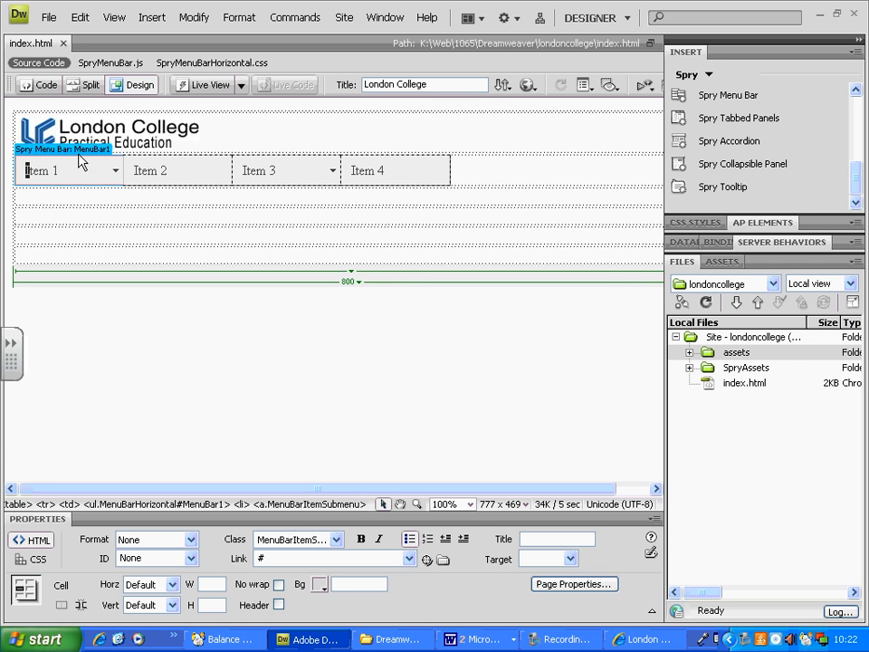
click(148, 388)
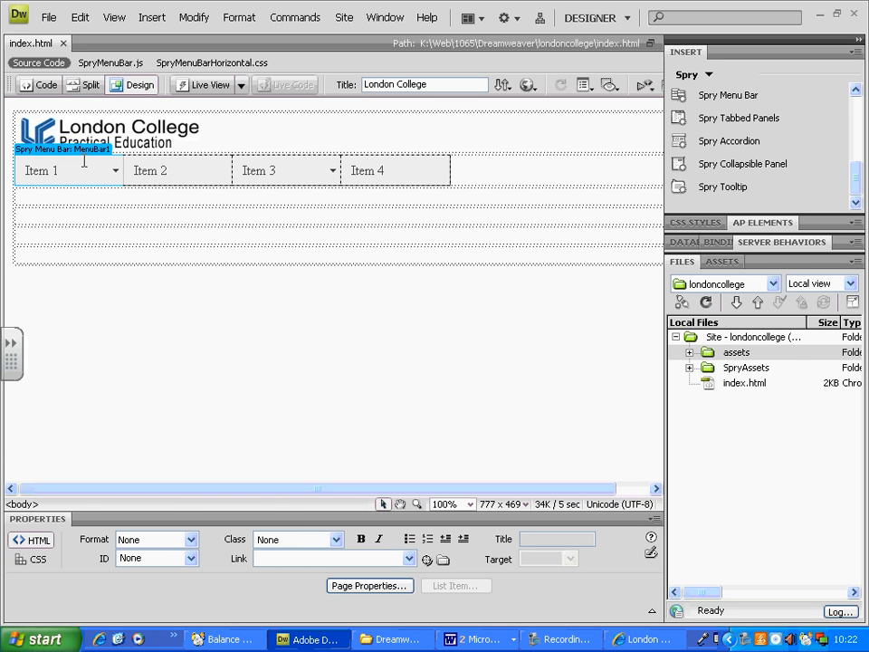
click(95, 153)
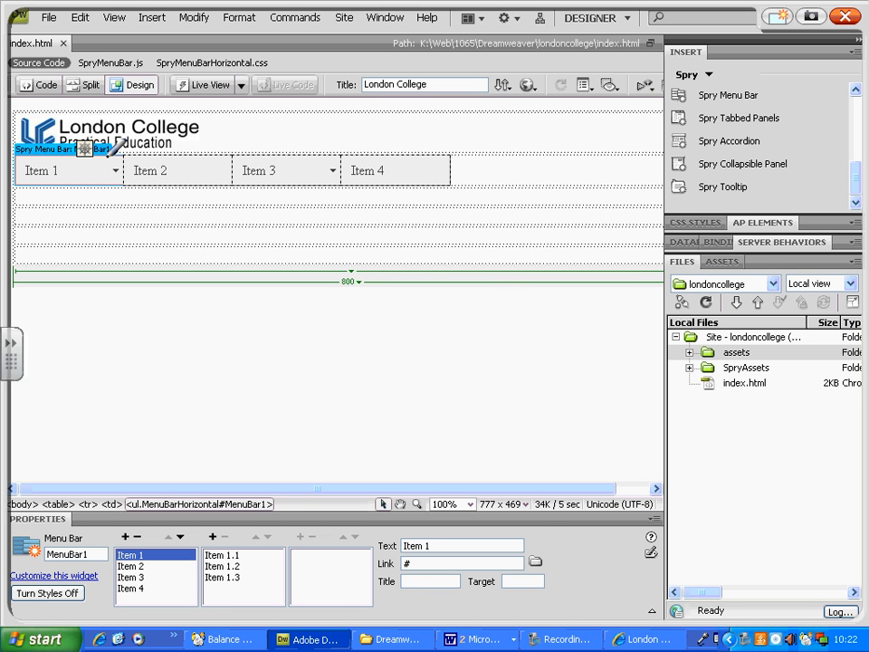
mouse_move(115, 478)
mouse_down()
mouse_move(42, 535)
mouse_move(127, 616)
mouse_move(366, 619)
mouse_move(553, 525)
mouse_move(395, 465)
mouse_move(113, 472)
mouse_up()
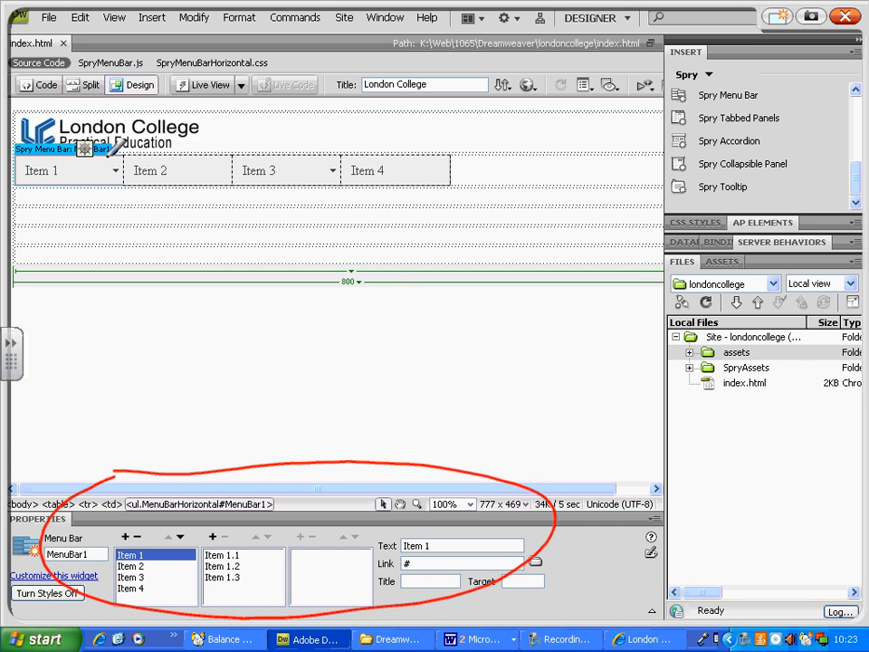
drag(142, 585, 145, 597)
drag(263, 532, 253, 591)
drag(328, 534, 327, 589)
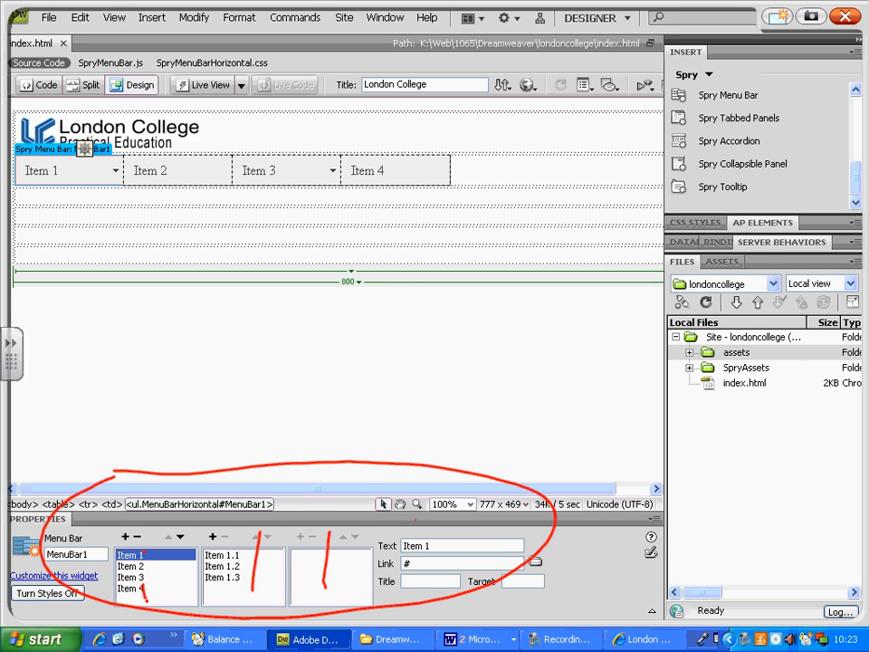
mouse_move(399, 523)
mouse_down()
mouse_move(366, 555)
mouse_move(398, 605)
mouse_move(512, 584)
mouse_move(534, 524)
mouse_move(426, 531)
mouse_move(366, 564)
mouse_up()
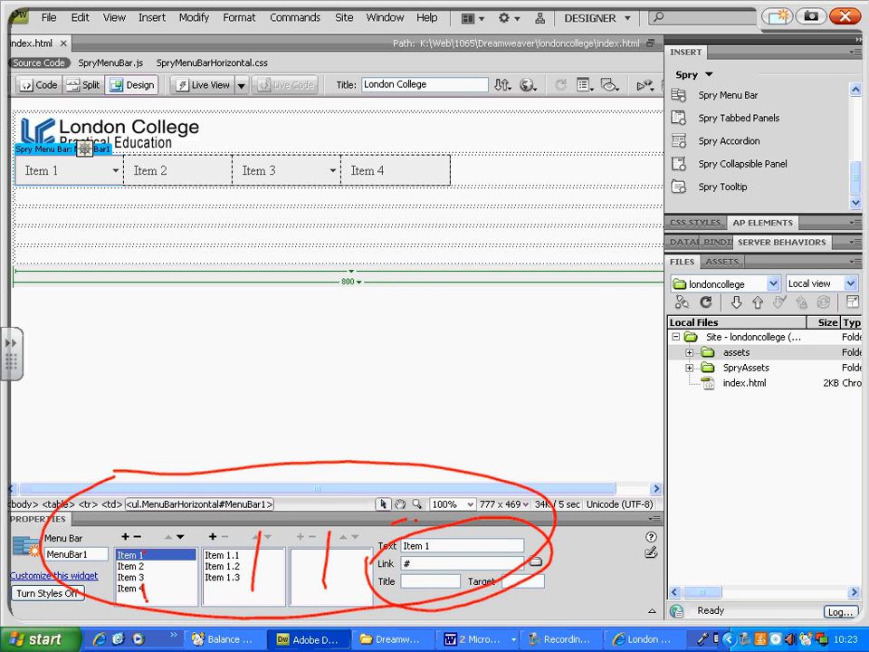
drag(405, 568, 426, 554)
drag(395, 588, 410, 574)
drag(518, 590, 547, 556)
drag(556, 422, 632, 403)
mouse_move(639, 385)
mouse_down()
mouse_move(649, 383)
mouse_move(644, 396)
mouse_up()
drag(550, 452, 594, 450)
mouse_move(627, 413)
mouse_down()
mouse_move(620, 446)
mouse_move(672, 446)
mouse_up()
mouse_move(678, 398)
mouse_down()
mouse_move(675, 448)
mouse_move(695, 439)
mouse_up()
drag(587, 485, 531, 587)
mouse_move(542, 564)
mouse_down()
mouse_move(530, 584)
mouse_move(541, 590)
mouse_up()
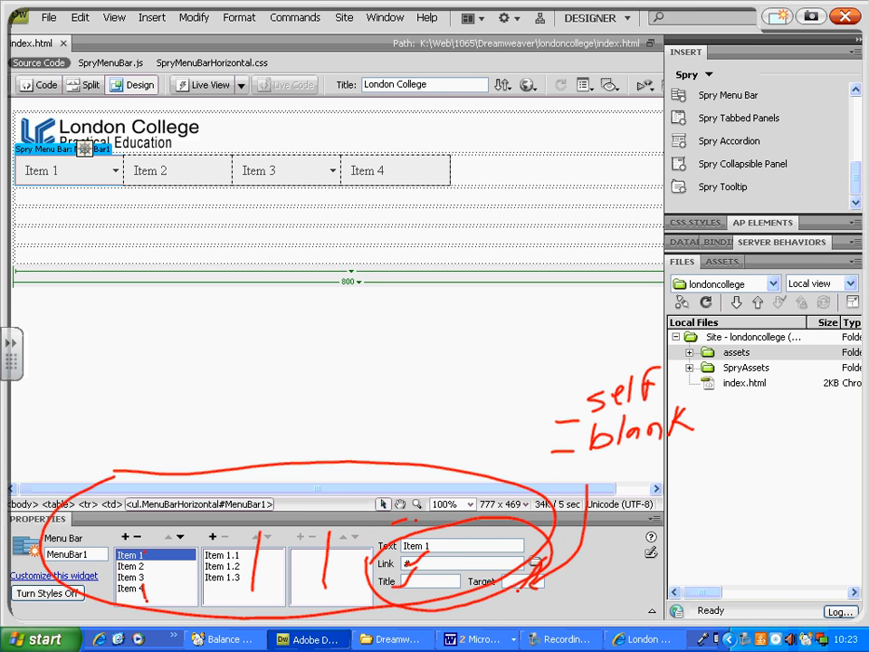
drag(546, 405, 583, 386)
drag(423, 176, 416, 240)
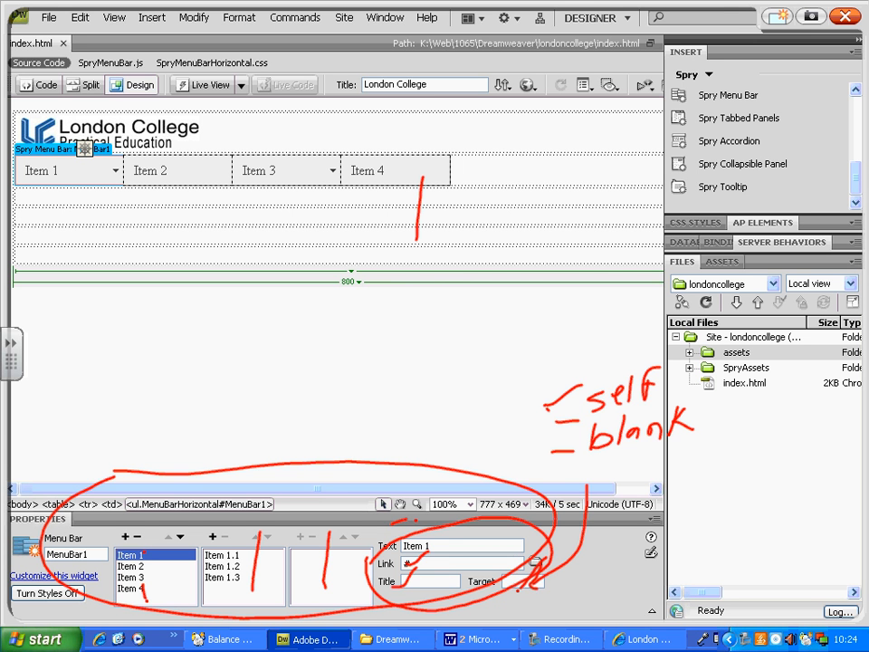
mouse_move(400, 199)
mouse_down()
mouse_move(403, 191)
mouse_move(429, 206)
mouse_up()
drag(645, 441, 592, 449)
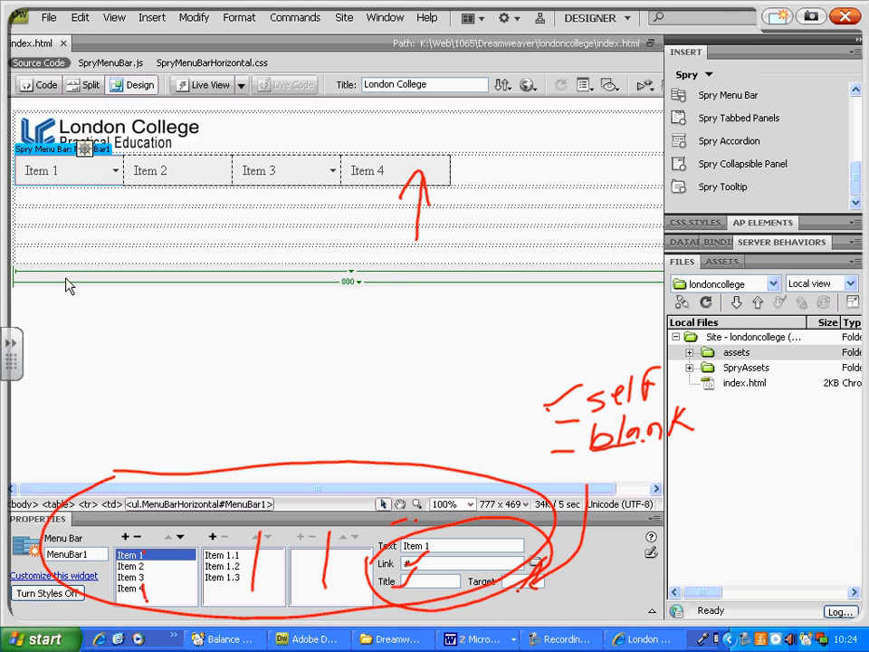
click(41, 173)
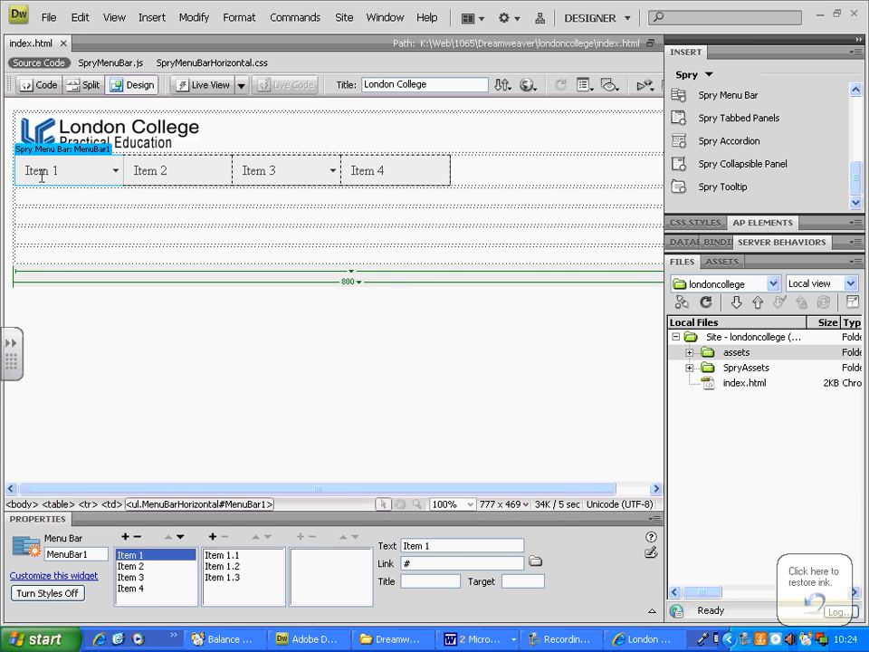
Rename the menu bar's first item, Item 1, to "Home".
click(137, 556)
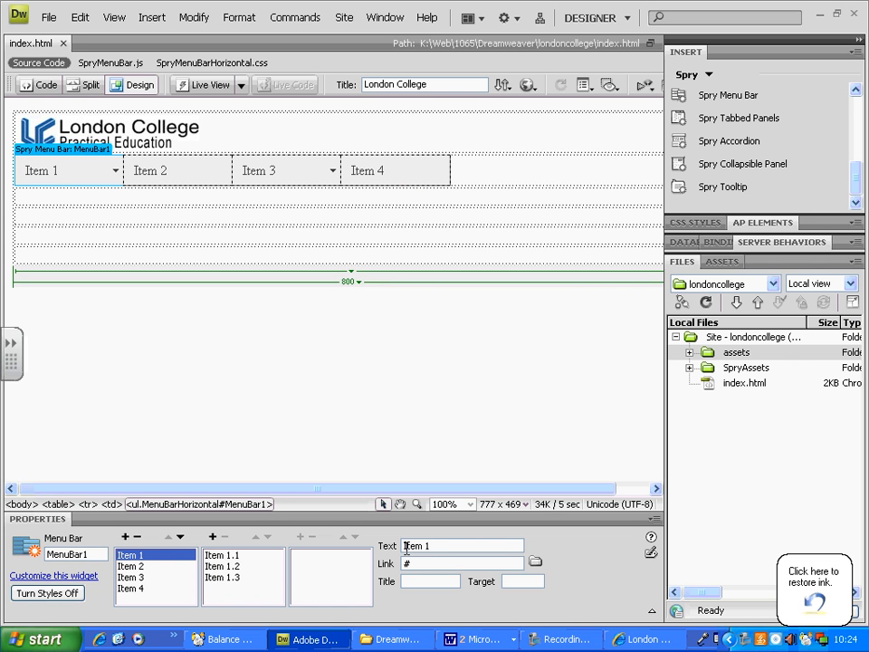
drag(443, 548, 381, 547)
text(Home)
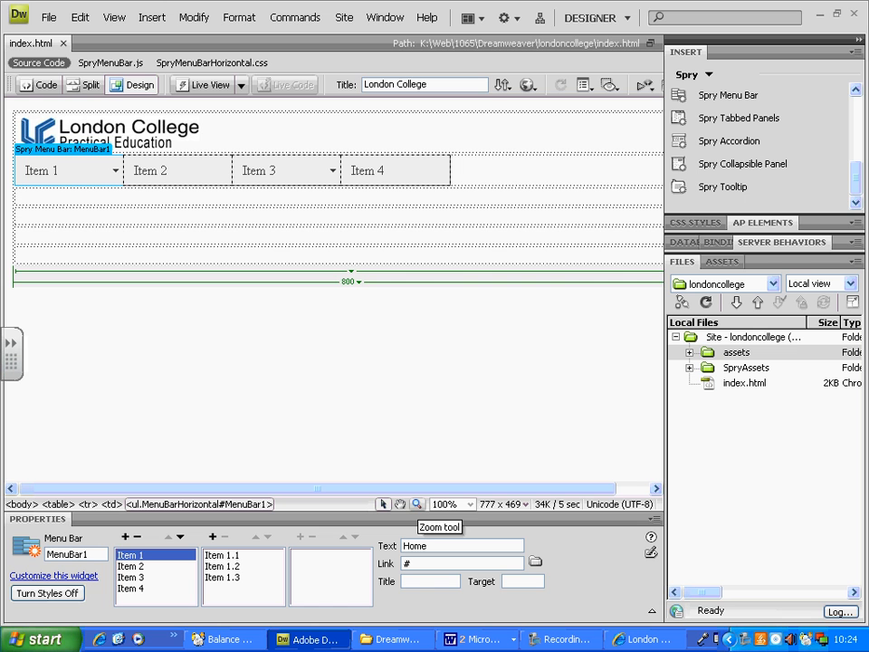
key(Return)
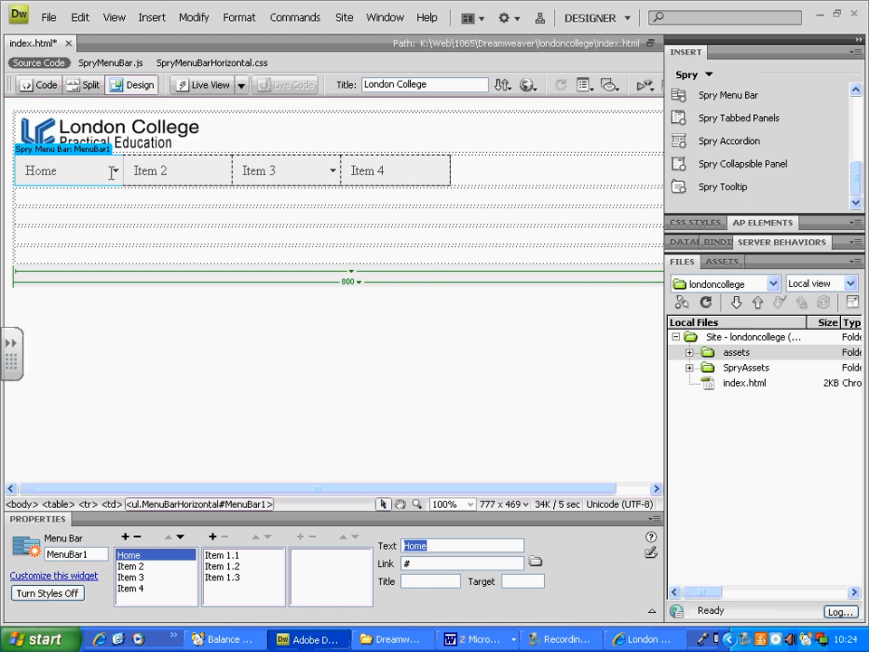
Remove the submenu items Item 1.1, Item 1.2 and Item 1.3 from the Home menu item.
click(226, 560)
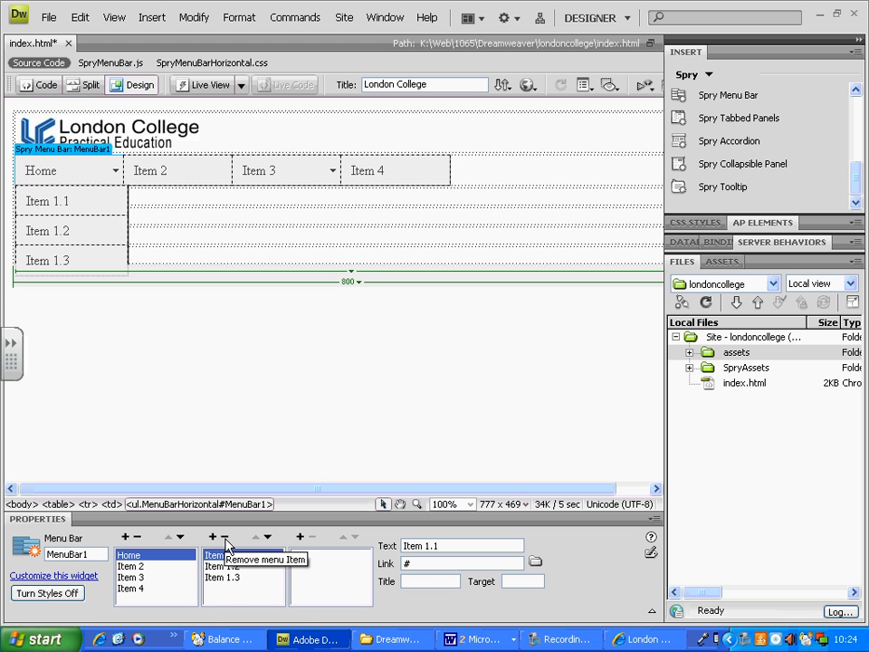
click(226, 544)
click(226, 544)
click(226, 544)
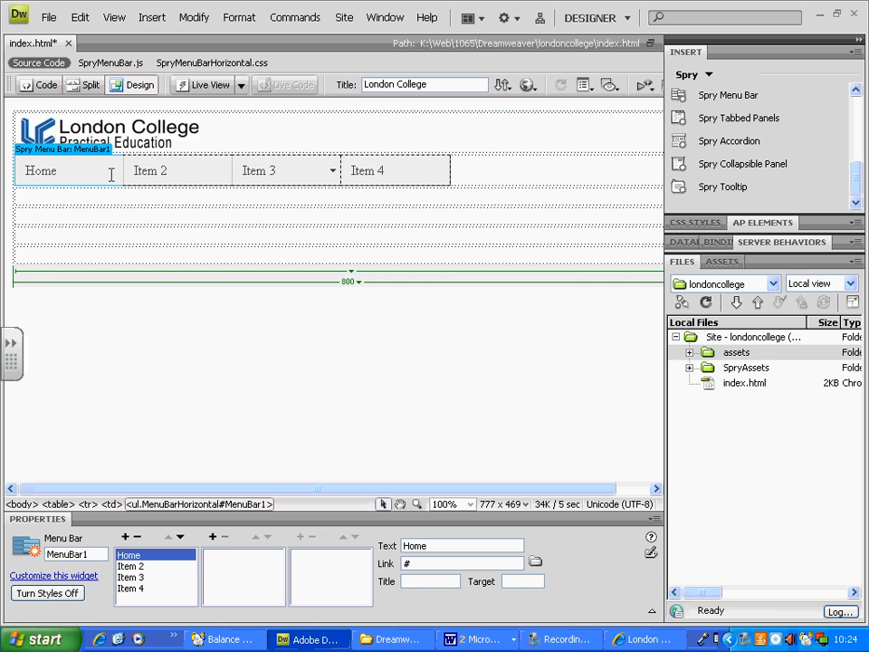
Rename the menu bar's second item, Item 2, to "About Us".
click(134, 566)
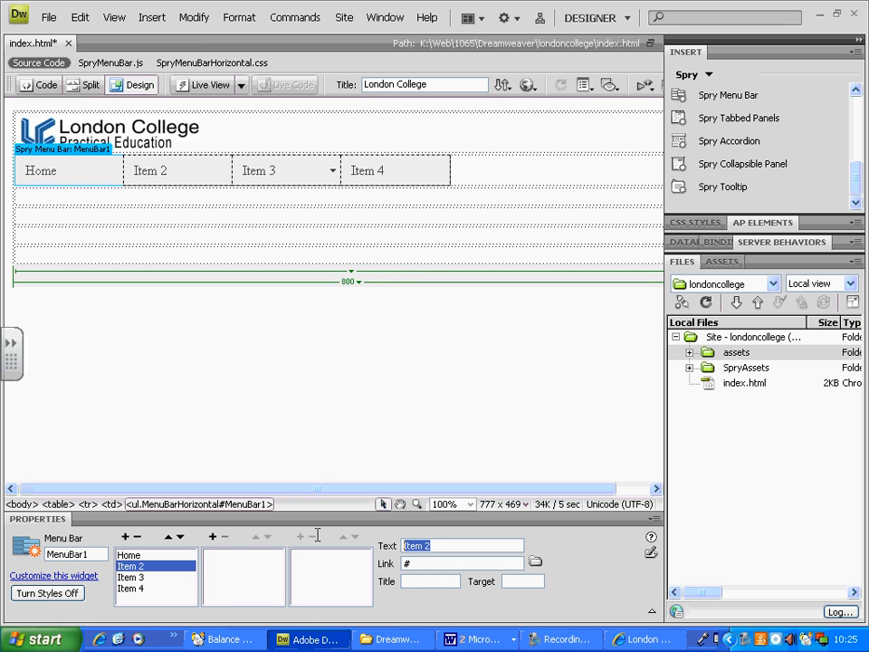
text(About Us)
key(Return)
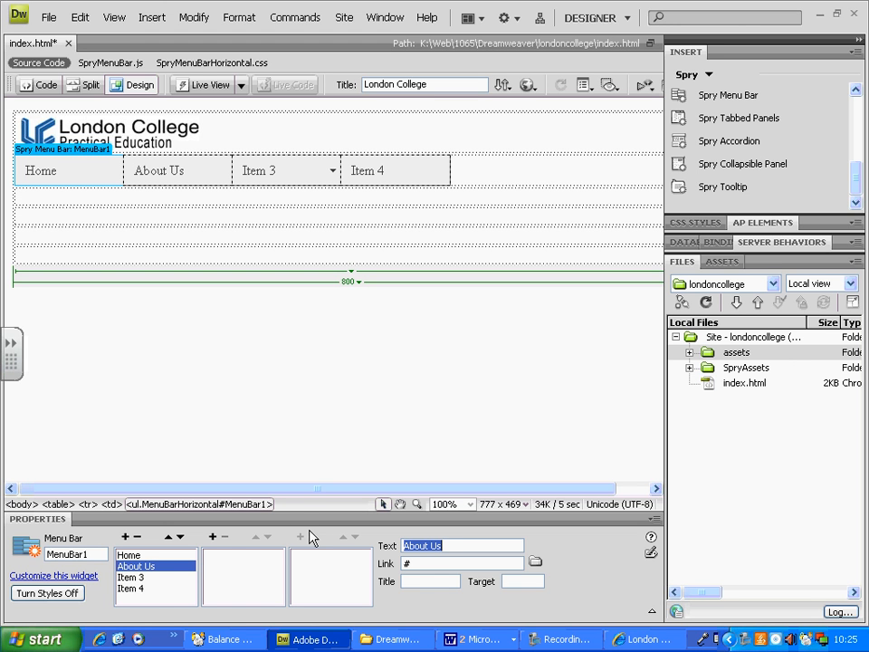
Rename the menu bar's third item, Item 3, to "Courses".
click(145, 578)
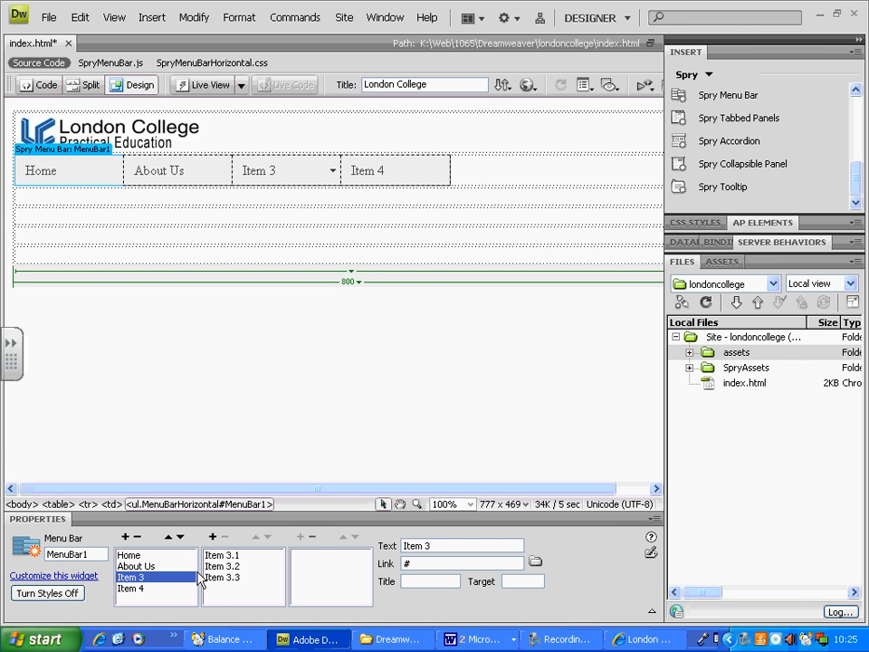
triple_click(406, 545)
text(Pro)
key(BackSpace)
key(BackSpace)
key(BackSpace)
text(Courses)
key(Return)
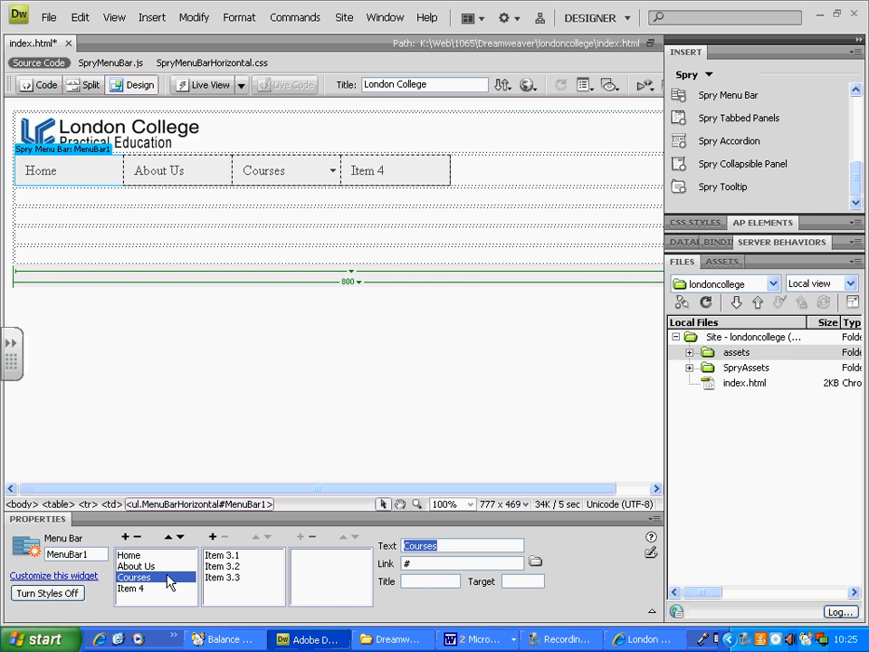
Rename the first Courses submenu item, Item 3.1, to "Web".
click(240, 558)
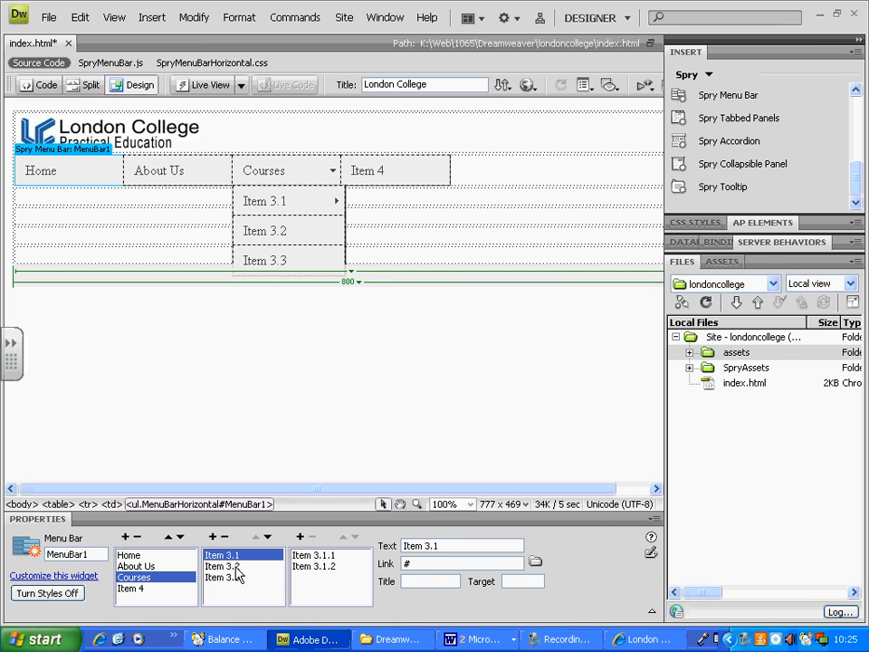
click(235, 567)
click(234, 579)
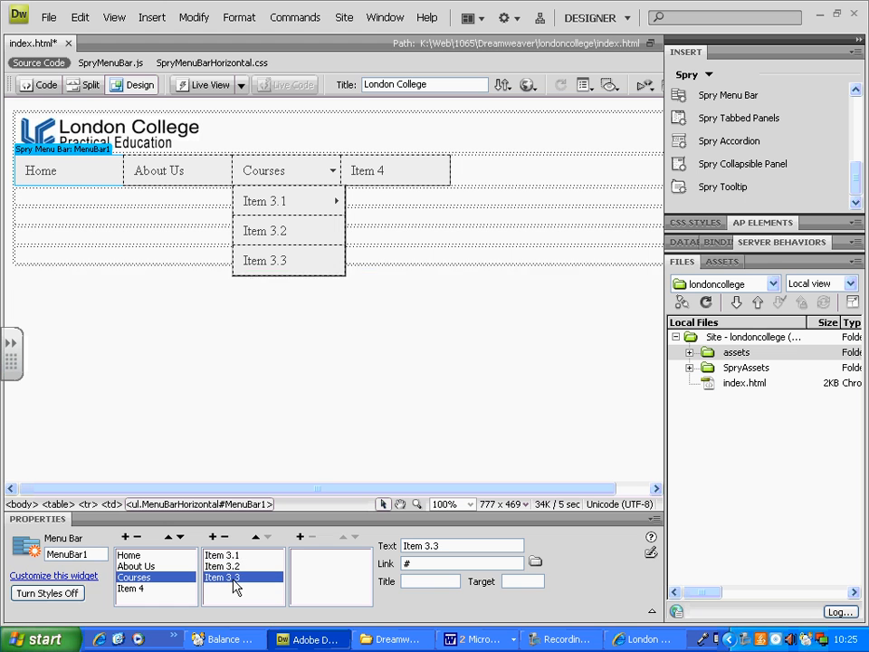
click(234, 556)
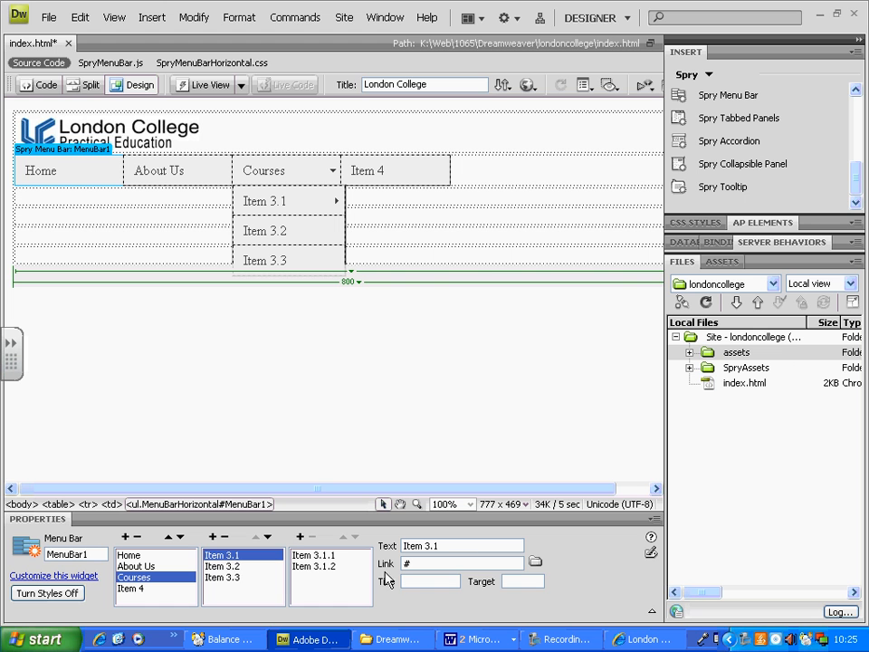
click(470, 550)
text(web)
key(Home)
key(shift+Right)
text(W)
key(Return)
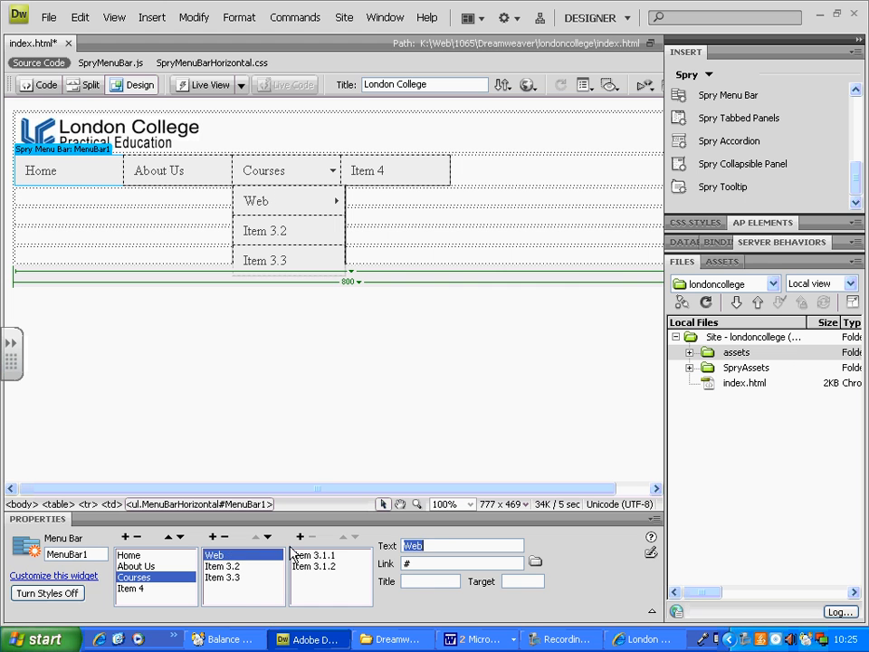
Rename the Courses submenu items Item 3.2 to "Networking" and Item 3.3 to "Office".
click(234, 567)
drag(450, 545, 242, 551)
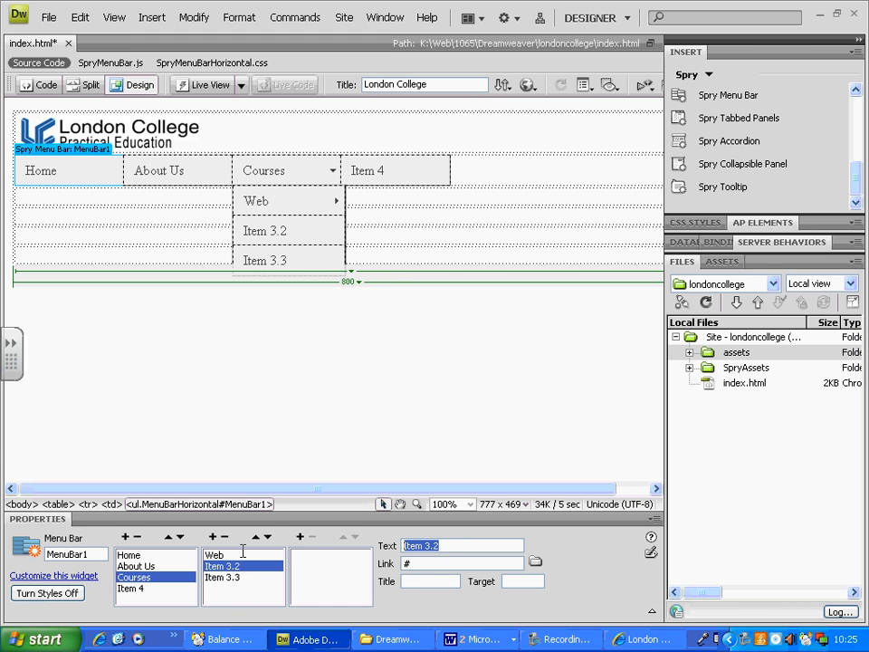
text(Networking)
key(Return)
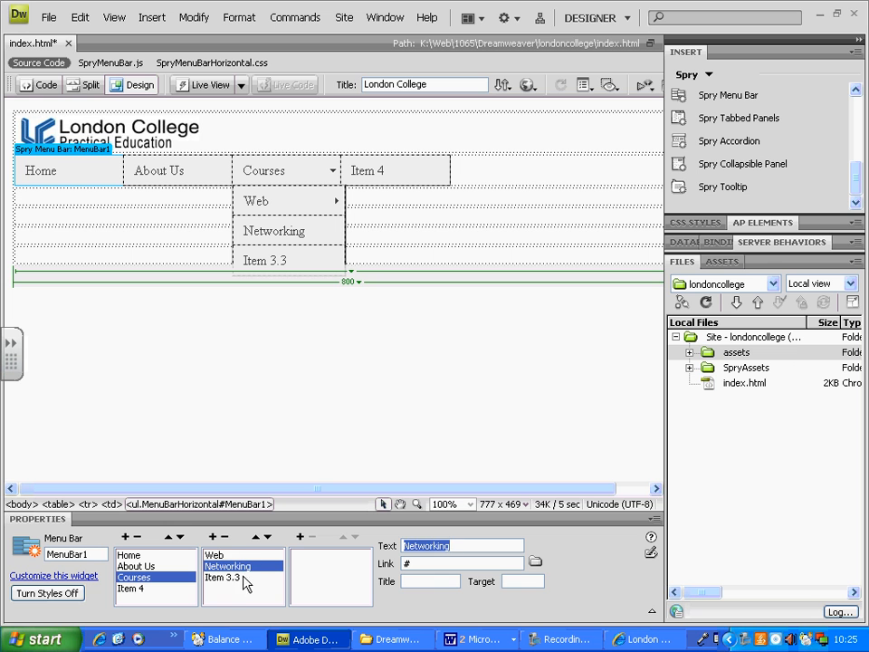
click(237, 581)
drag(453, 546, 357, 551)
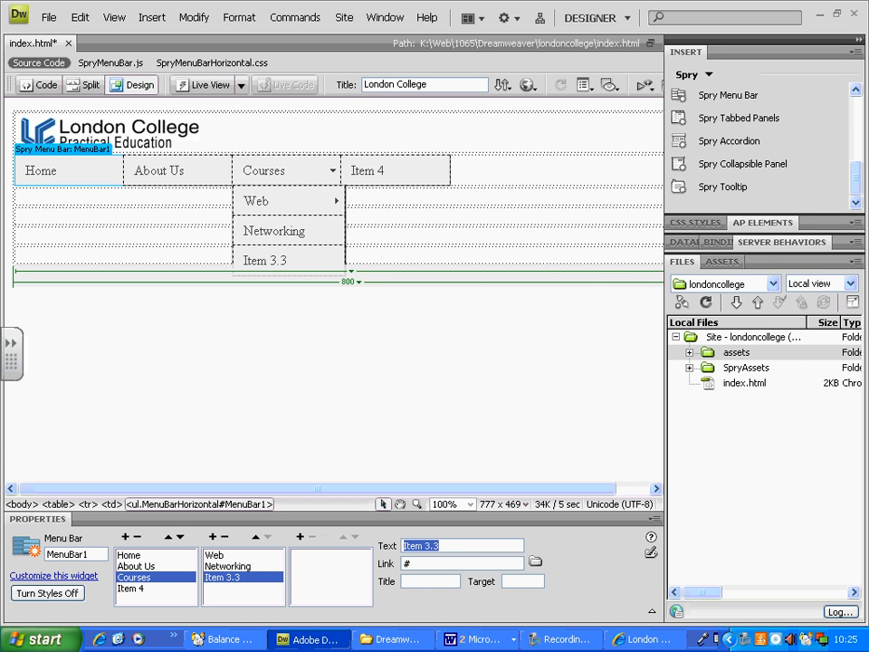
text(Office)
key(Return)
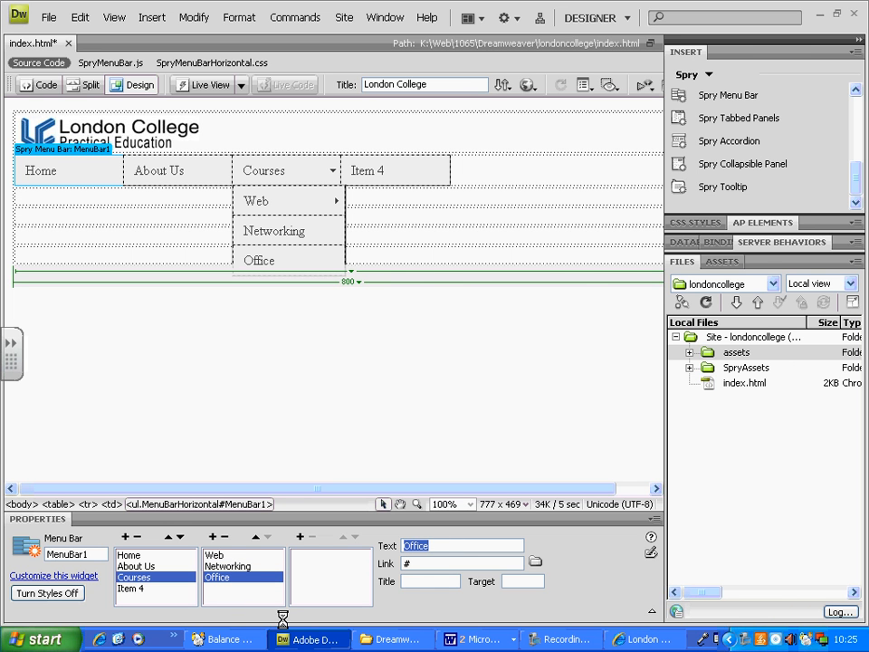
Rename the Web submenu's items Item 3.1.1 to "HTML CSS" and Item 3.1.2 to "PHP MYSQL".
click(231, 556)
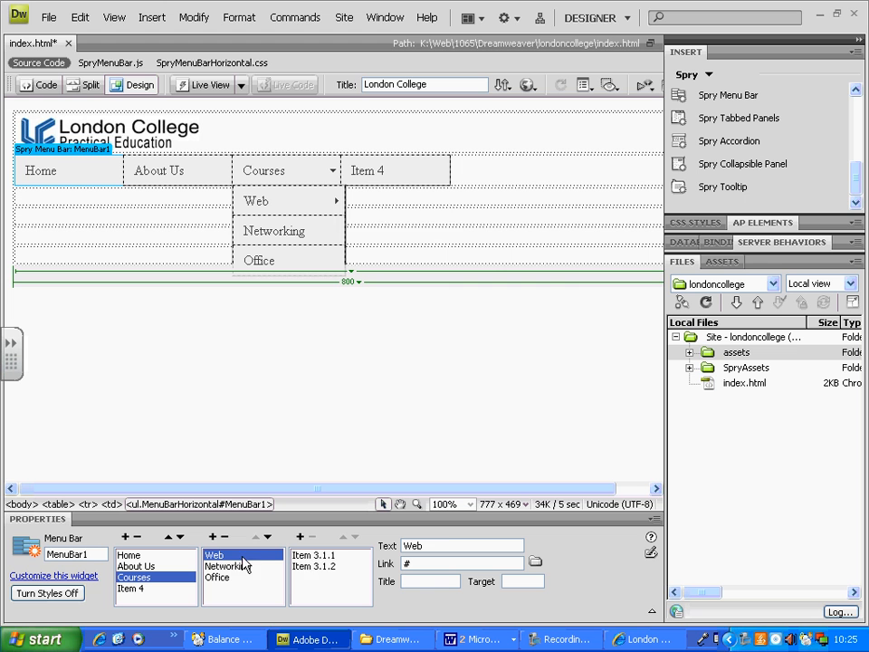
click(311, 556)
drag(459, 549, 376, 545)
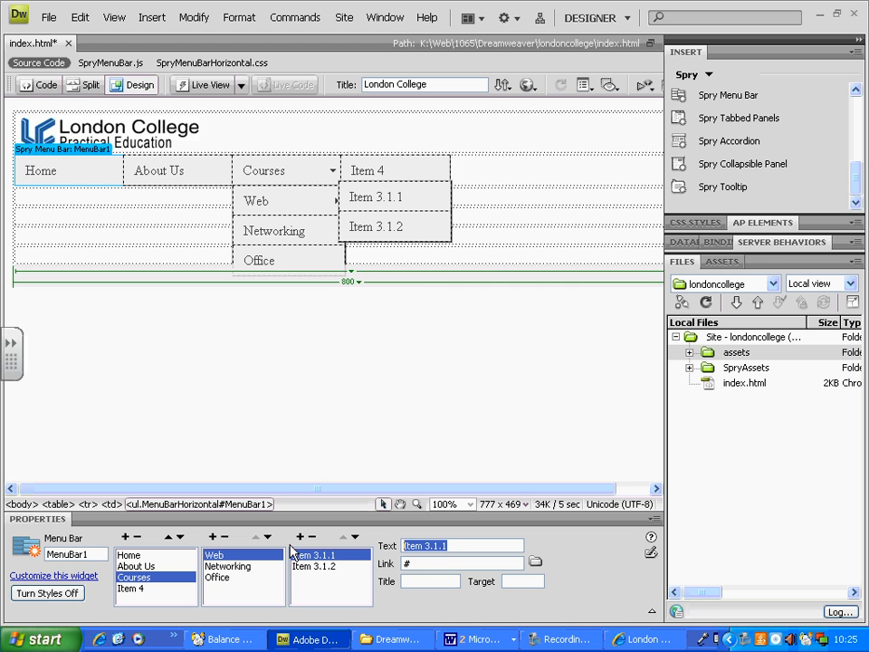
text(HTML CSS)
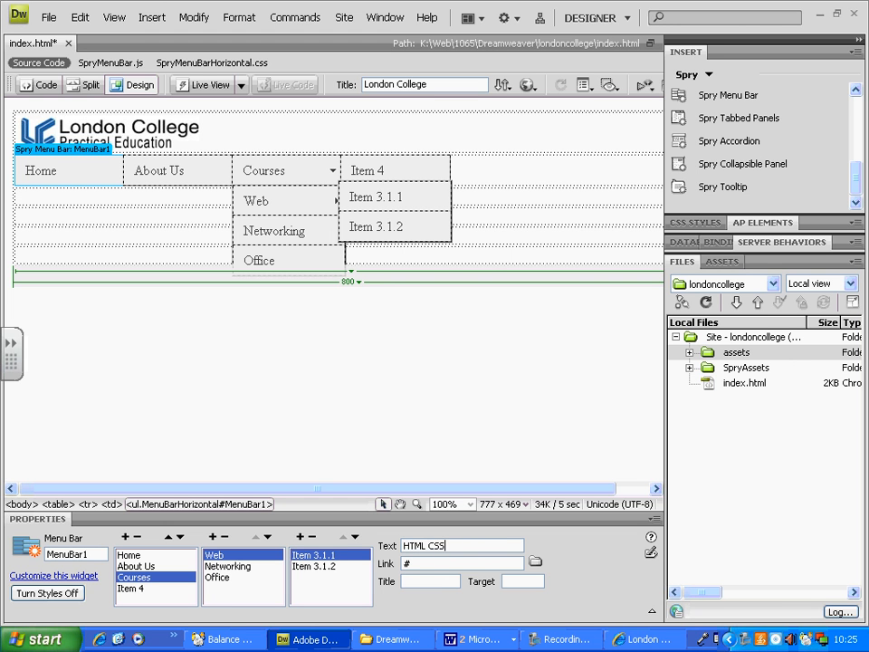
key(Return)
click(313, 566)
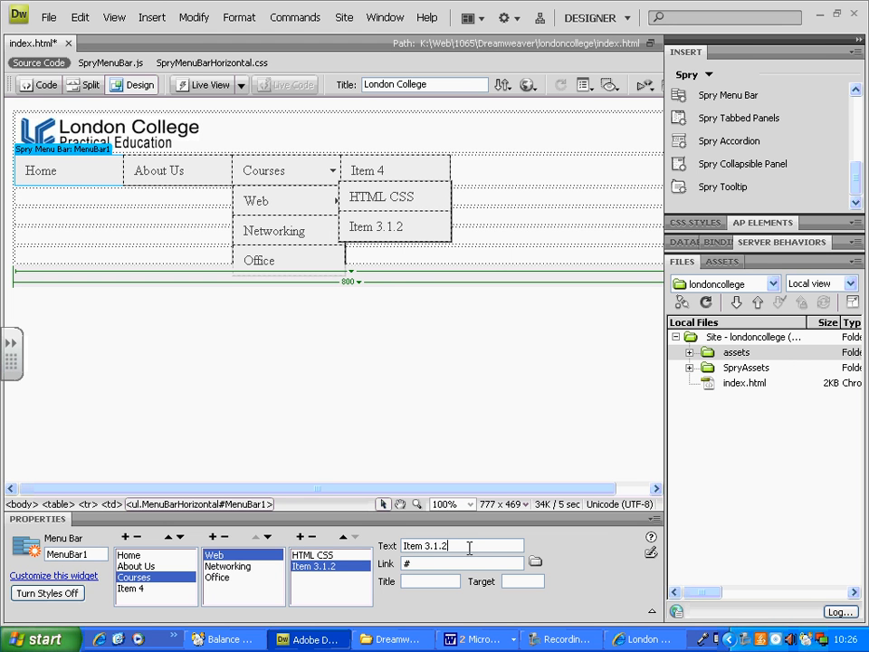
drag(469, 547, 201, 544)
text(PHP MYSQL)
key(Return)
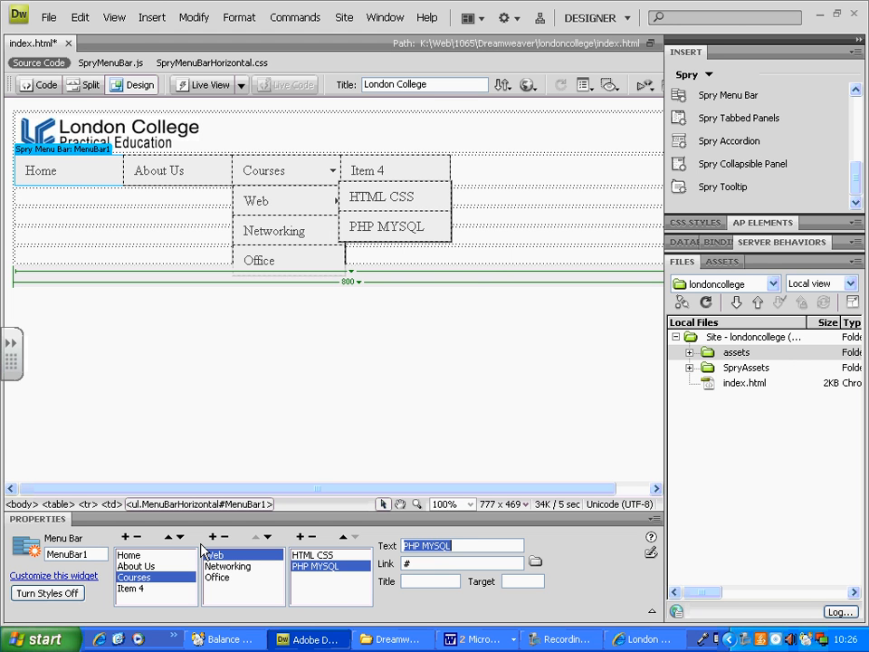
Add two submenu items under Networking and name the first one "MCSE".
click(244, 567)
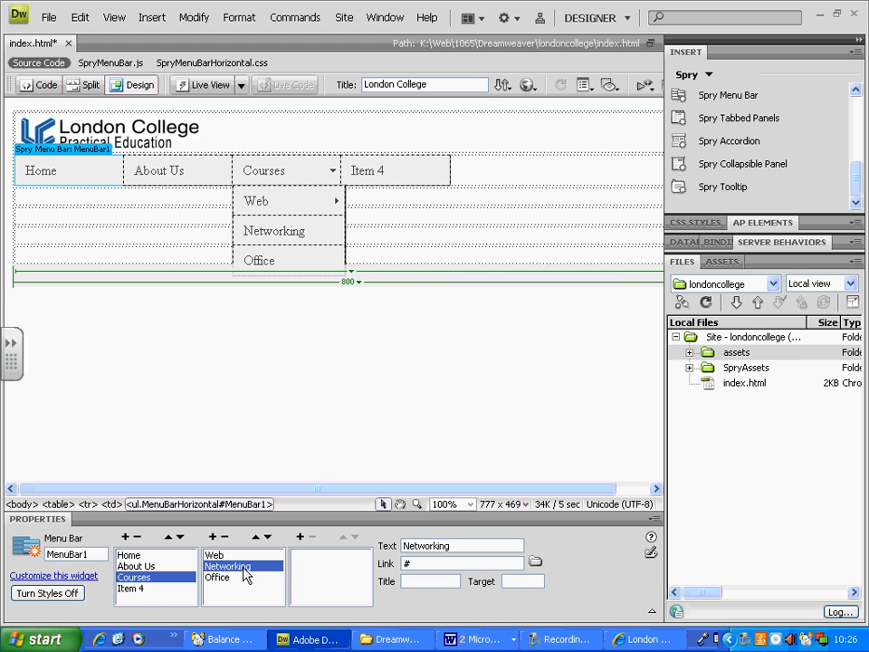
click(300, 537)
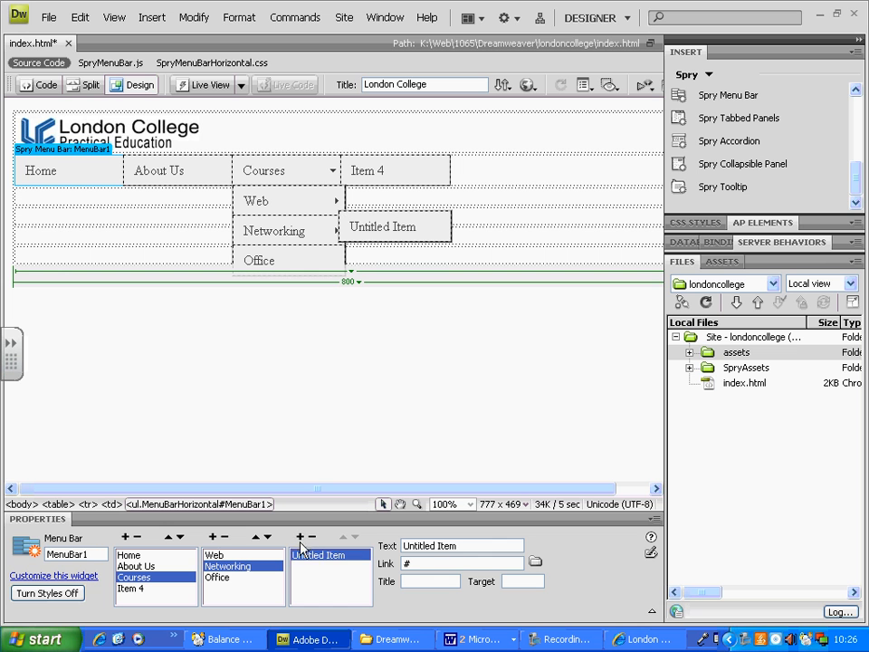
click(312, 556)
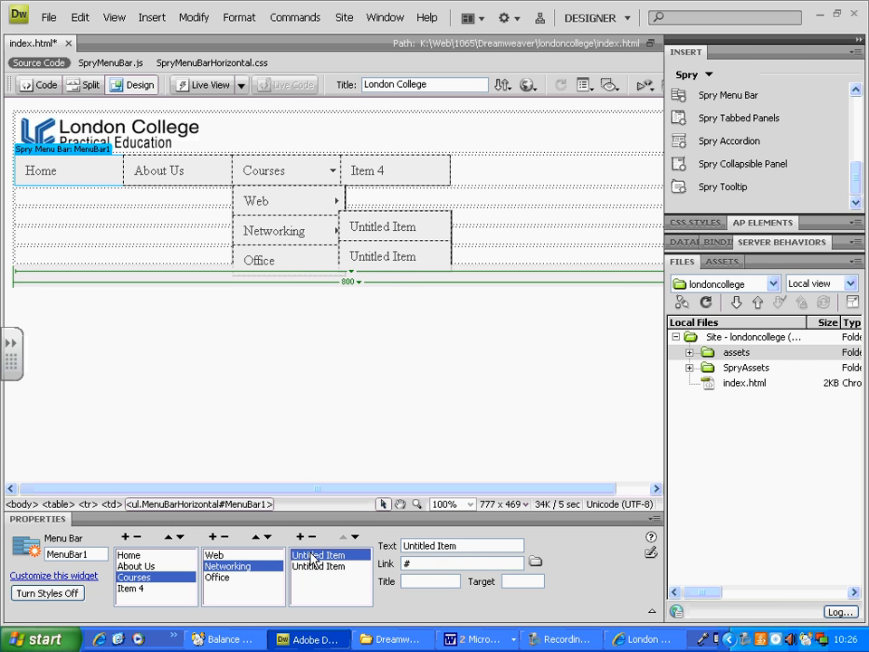
drag(484, 547, 367, 547)
text(MCSE)
key(Return)
Name the second submenu item under Networking "CCNA".
click(320, 569)
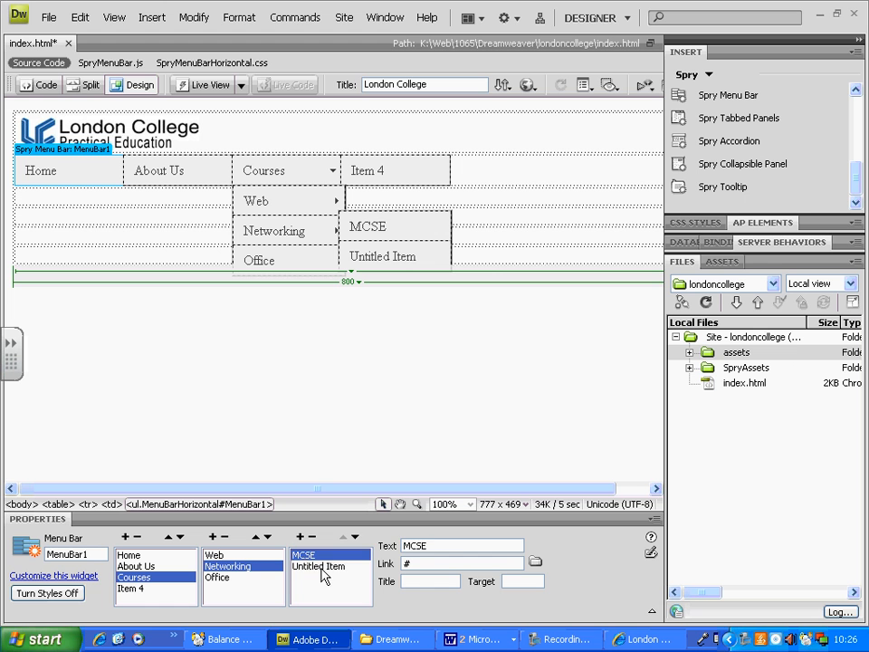
drag(507, 549, 392, 549)
text(C)
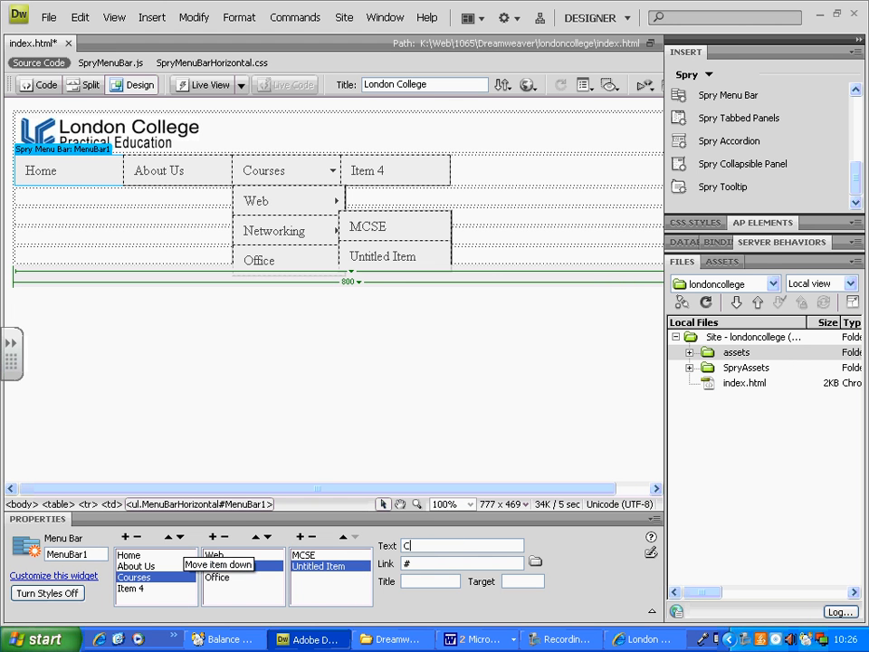
text(CNA)
key(Return)
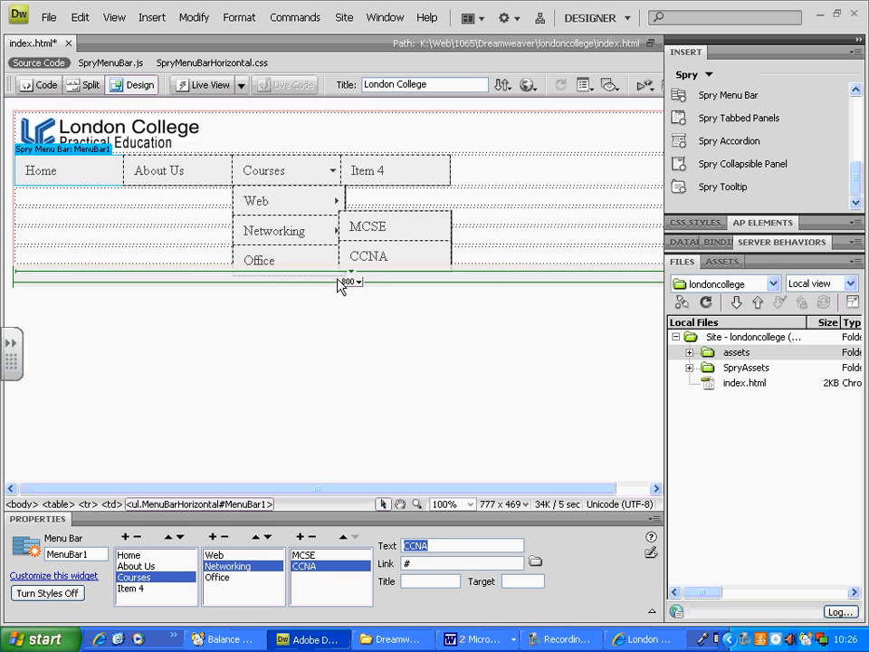
Rename the menu bar's last item, Item 4, to "Contact Us".
click(145, 592)
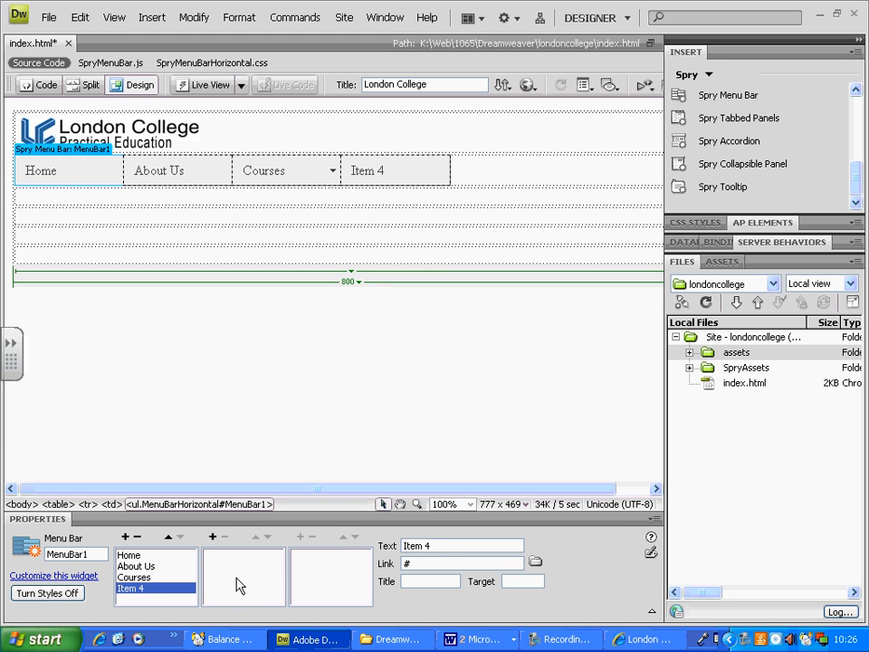
text(Contact Us)
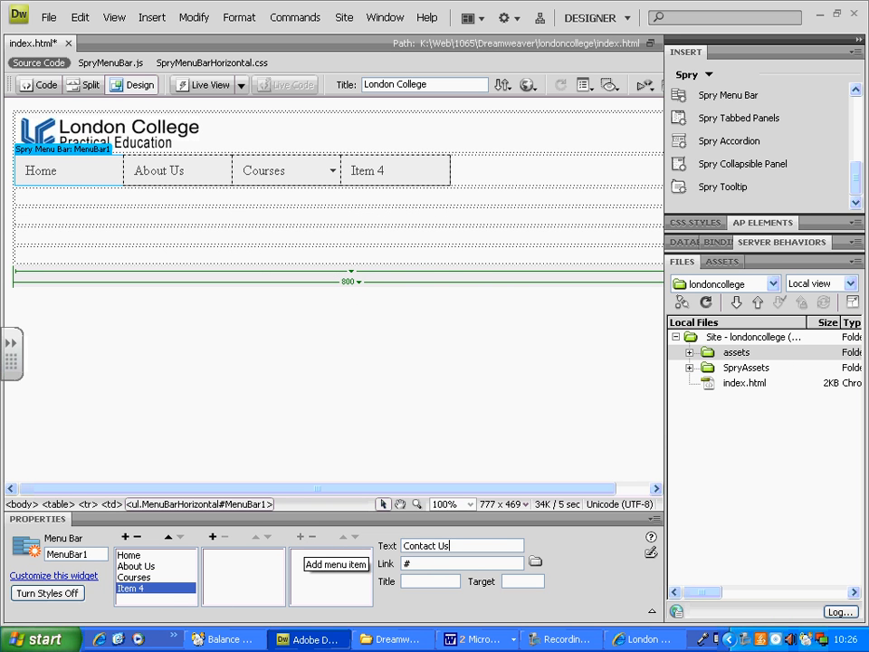
key(Return)
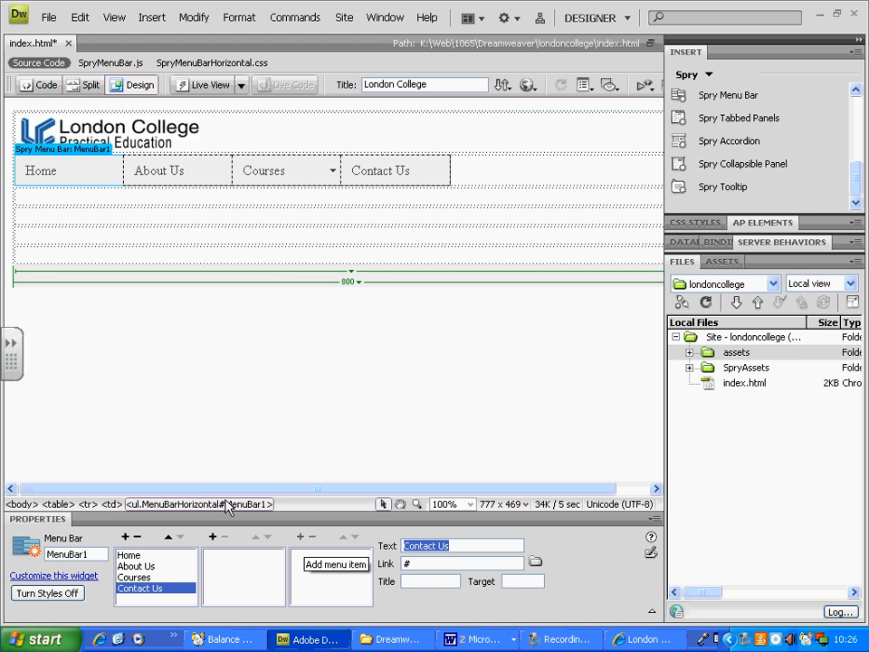
drag(412, 564, 381, 571)
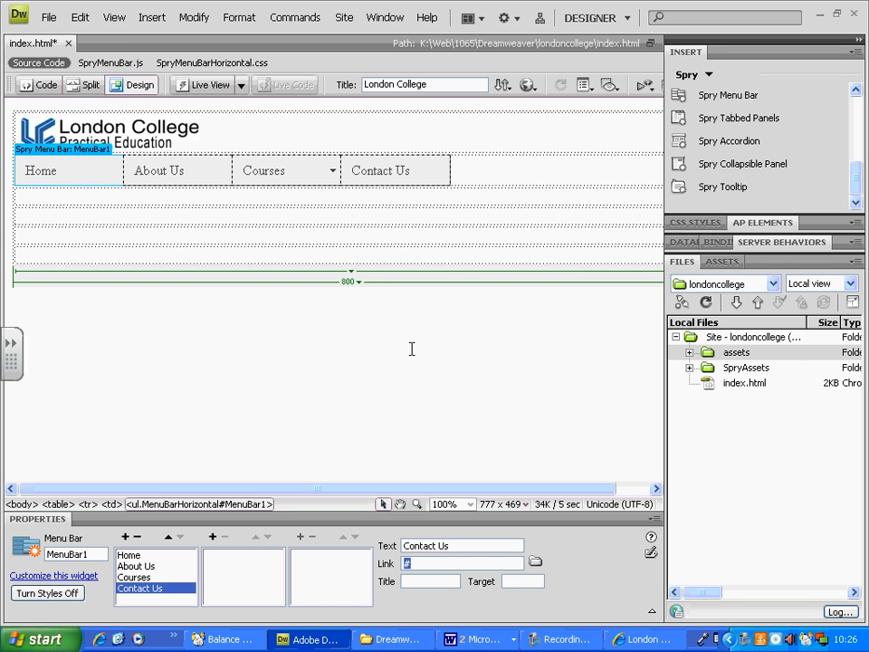
Save the page and check the Courses submenus in the refreshed Internet Explorer preview.
click(501, 197)
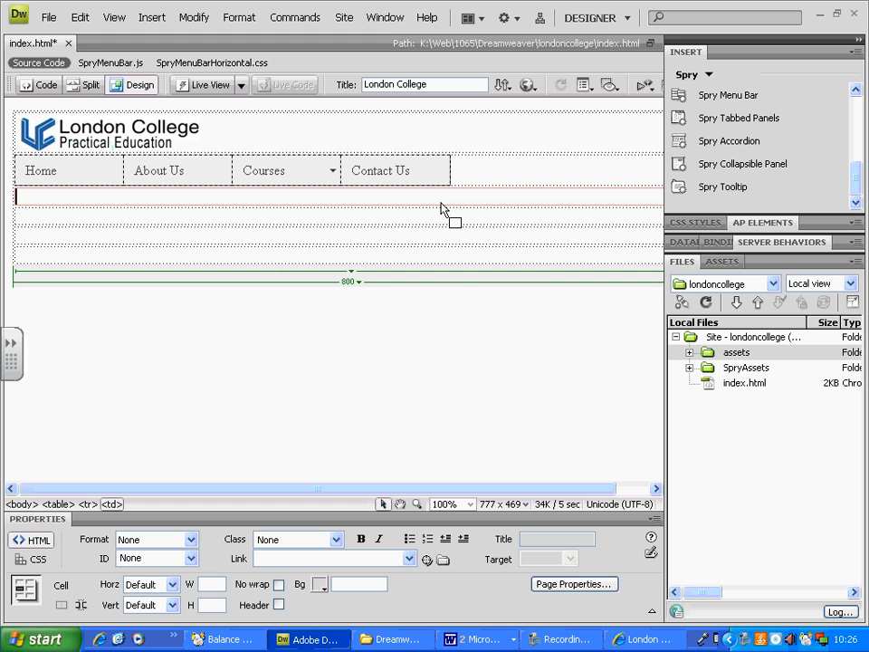
key(ctrl+s)
click(641, 640)
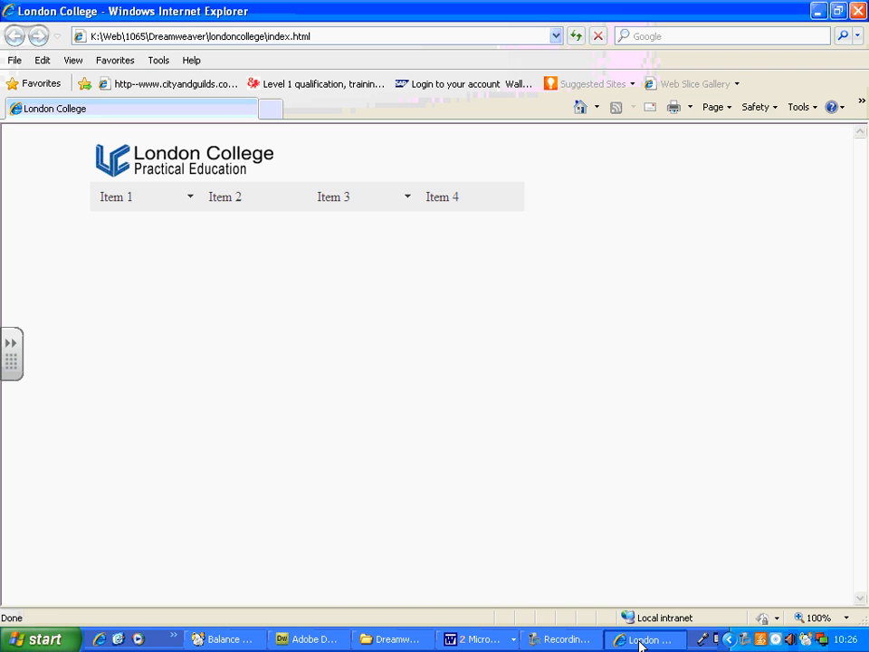
key(F5)
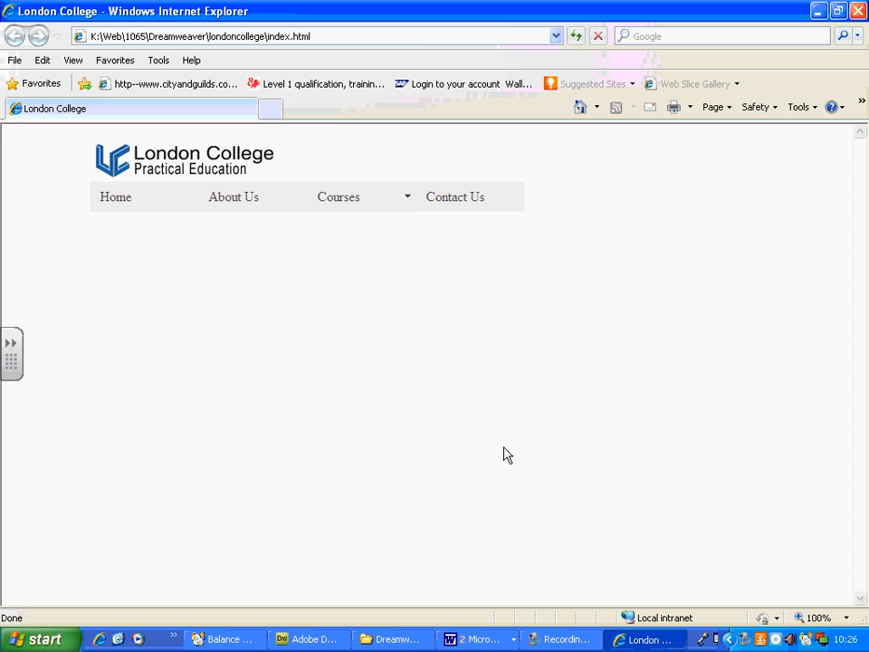
mouse_move(400, 212)
mouse_move(397, 239)
mouse_move(394, 262)
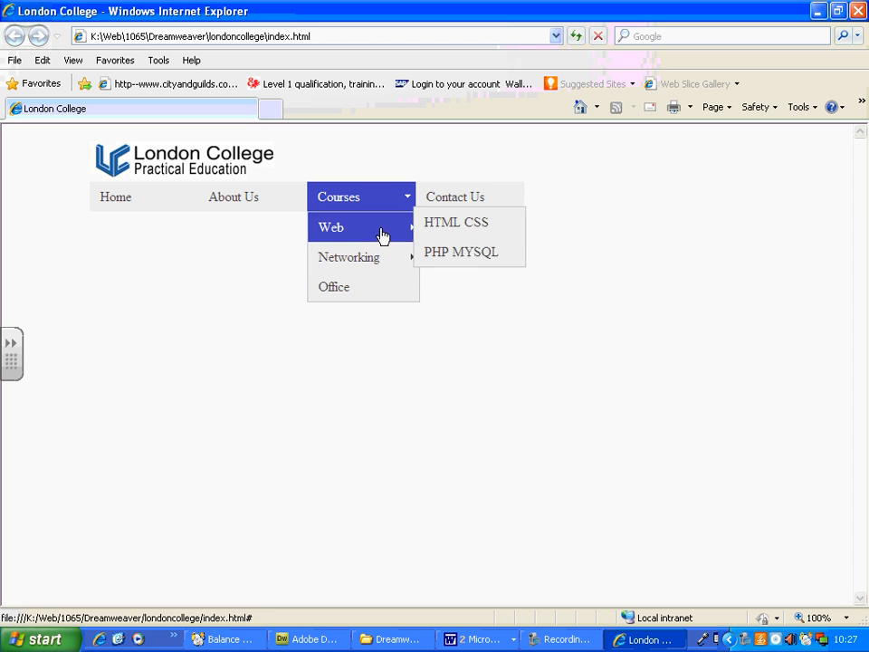
mouse_move(370, 231)
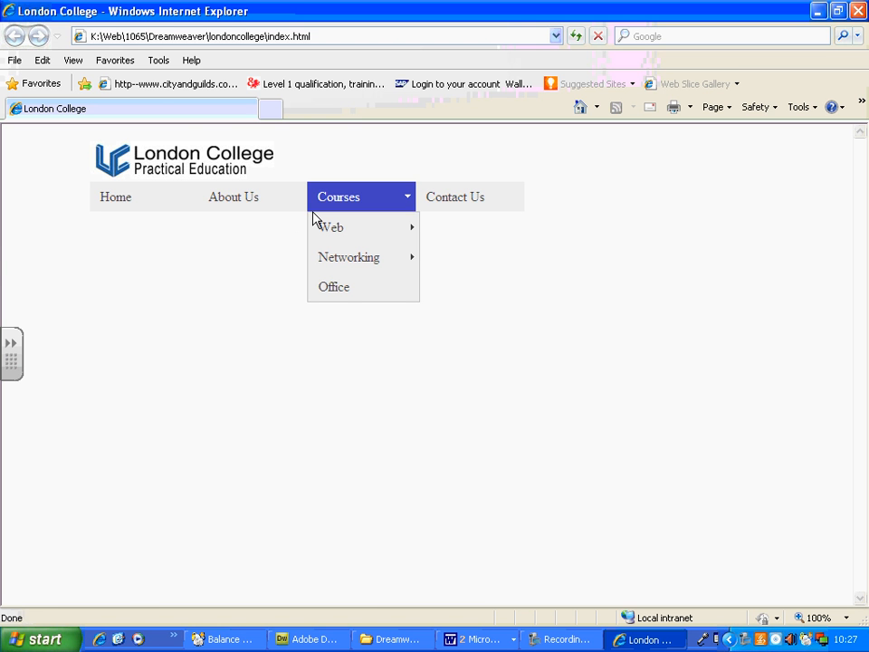
Switch back to Dreamweaver and display the page's CSS style rules.
click(311, 640)
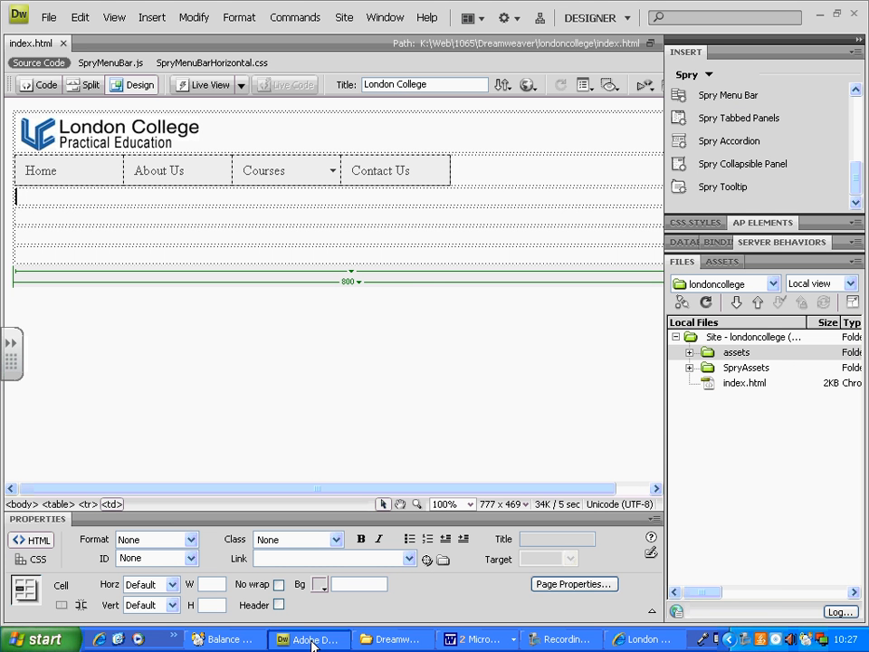
click(745, 370)
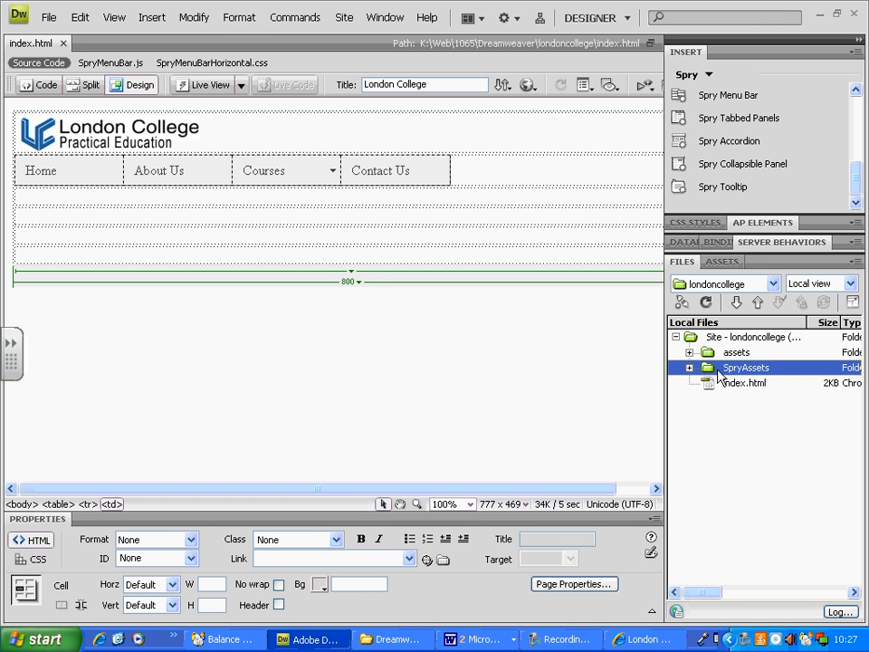
click(695, 224)
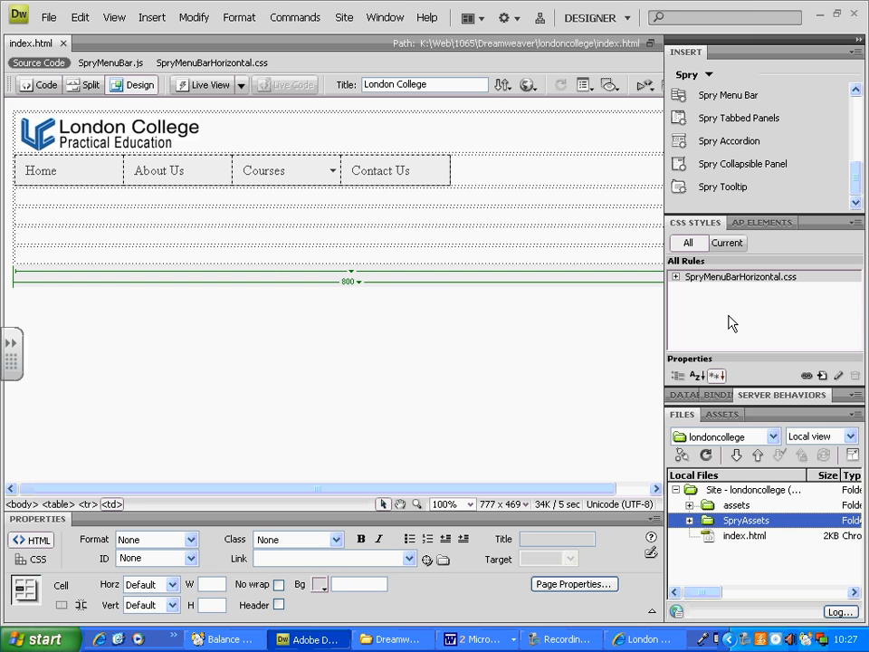
mouse_move(806, 265)
mouse_down()
mouse_move(704, 264)
mouse_move(665, 294)
mouse_move(779, 306)
mouse_move(818, 272)
mouse_up()
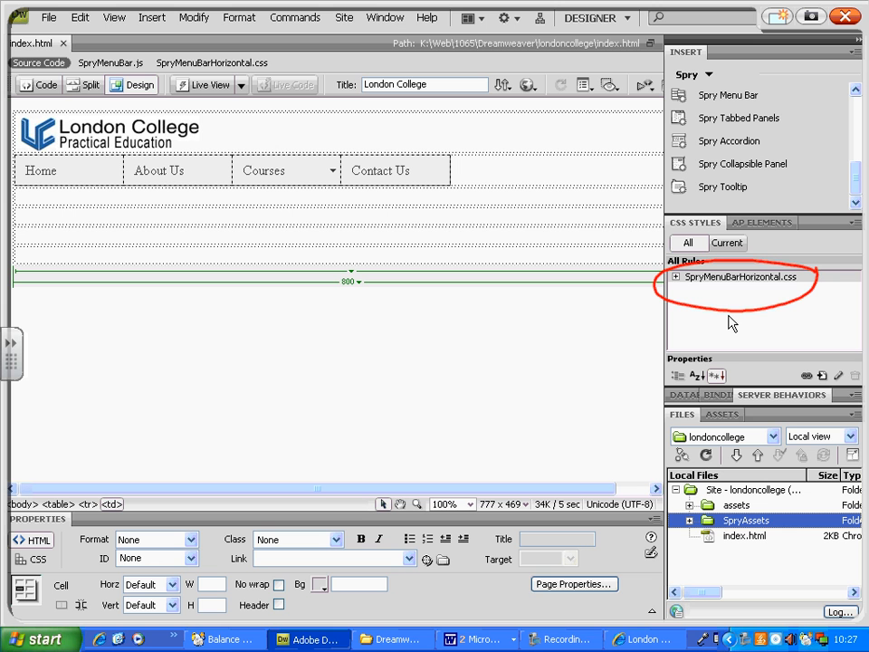
right_click(679, 284)
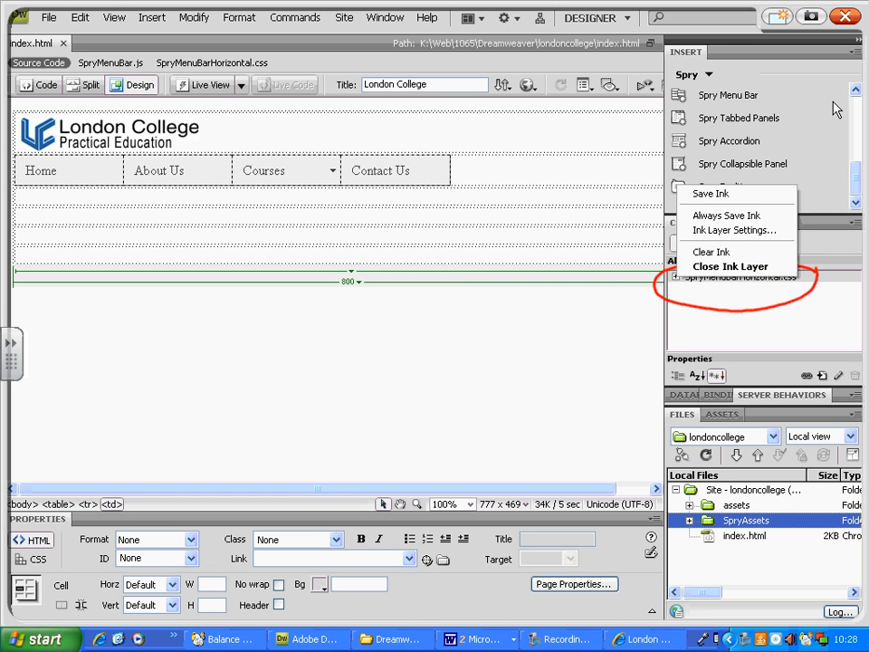
click(844, 17)
click(844, 17)
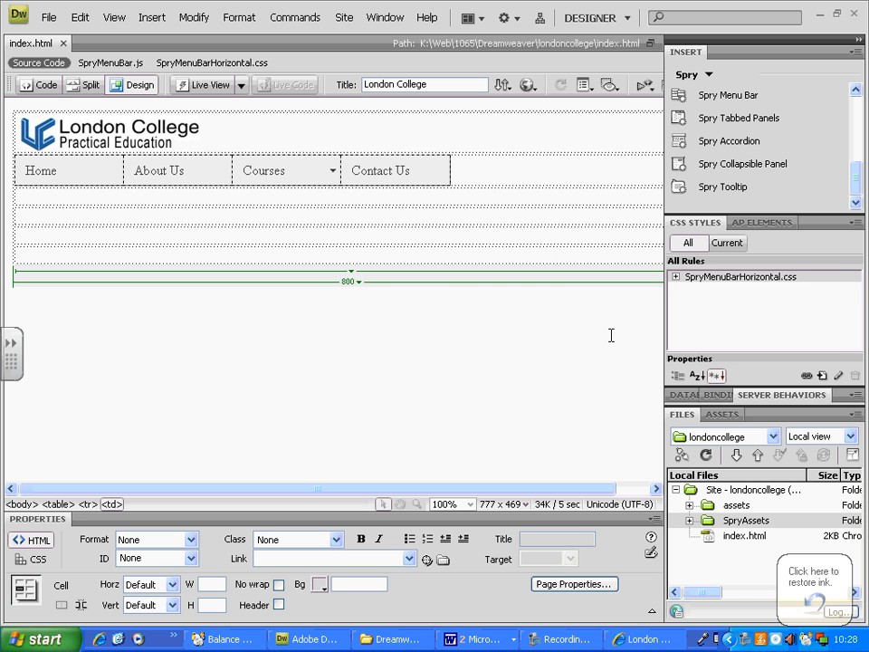
Expand the SpryMenuBarHorizontal.css rules and enlarge the CSS styles area so the full rule names can be read.
click(675, 276)
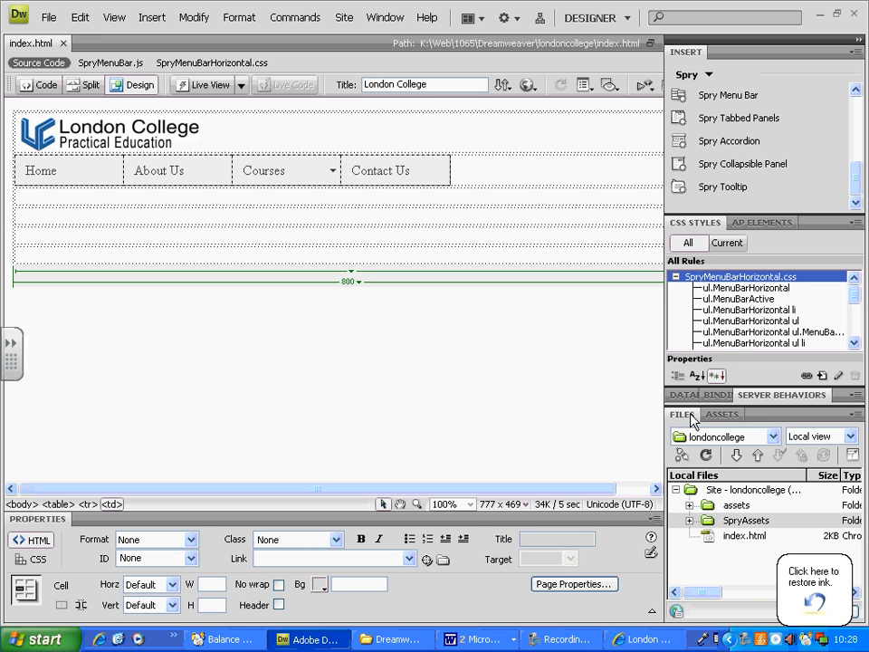
click(596, 642)
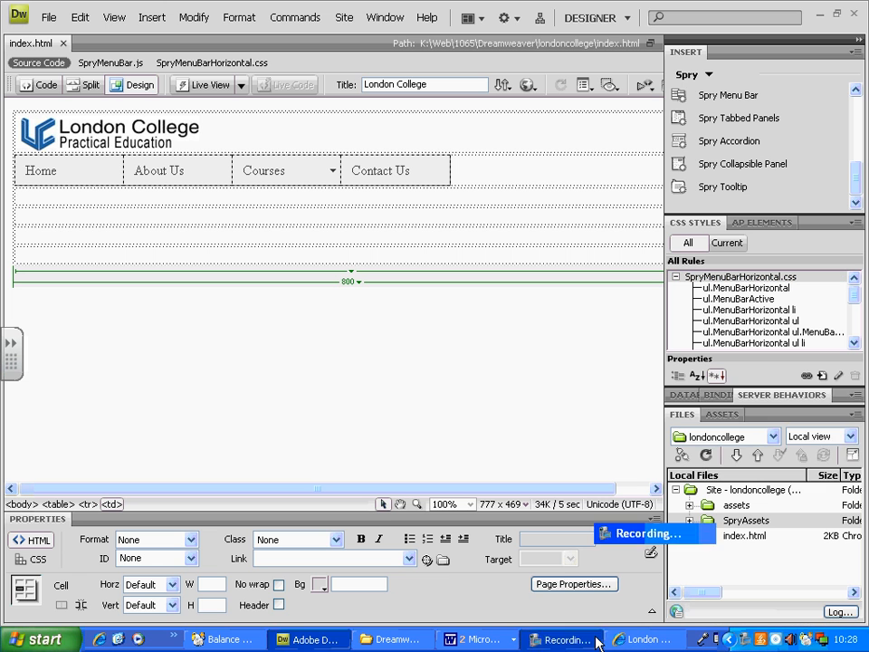
click(596, 641)
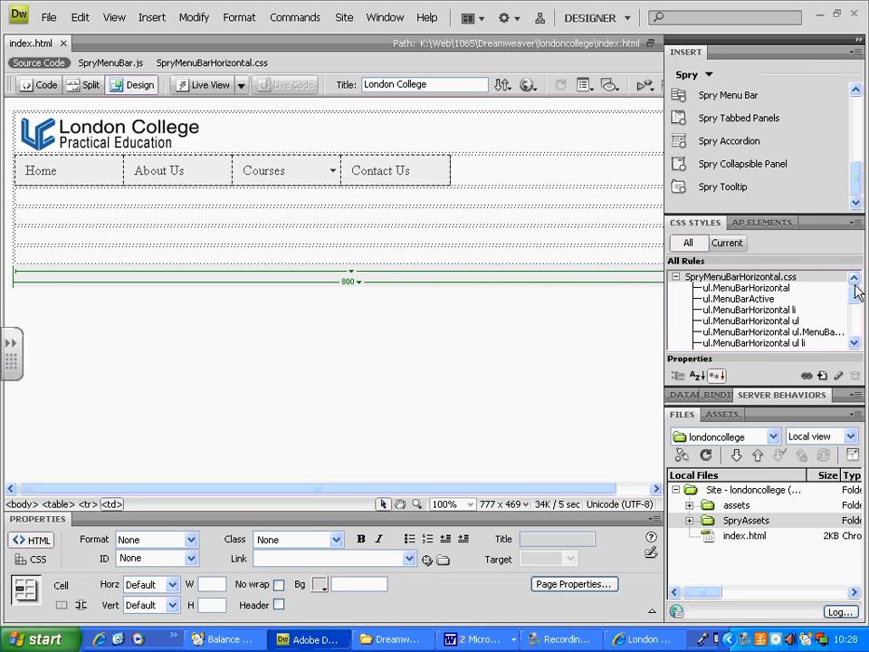
double_click(681, 414)
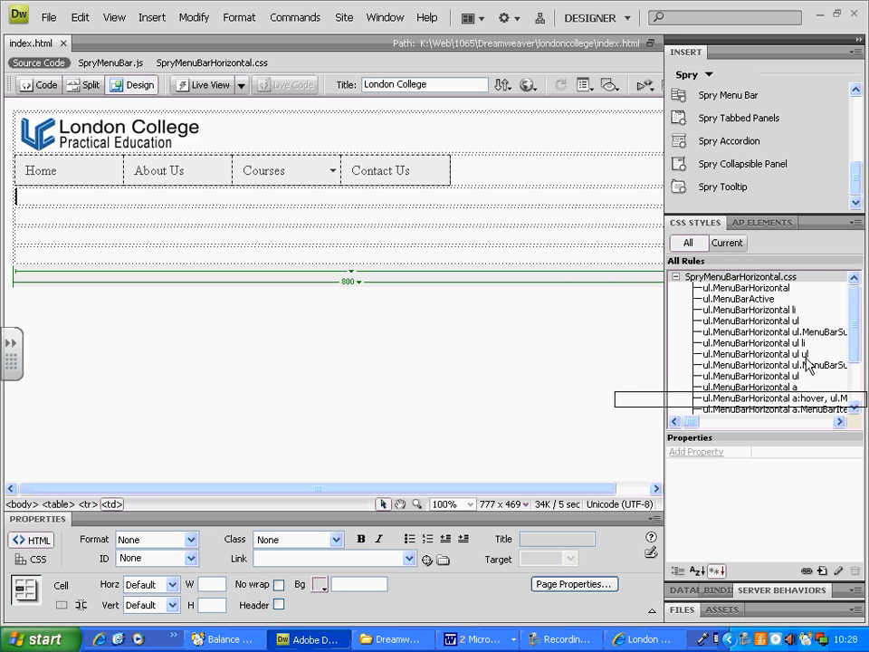
drag(750, 431, 750, 500)
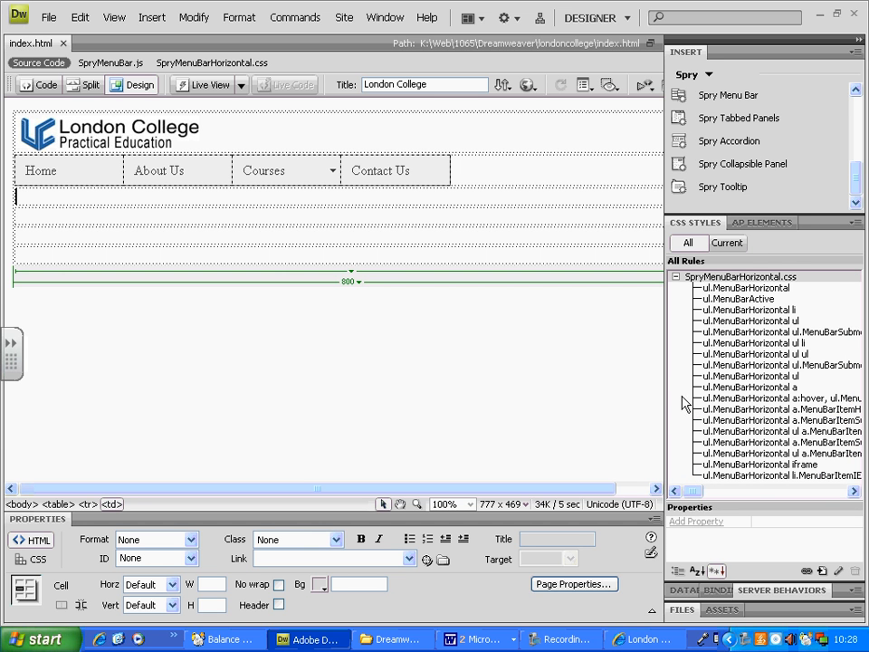
drag(665, 363, 503, 363)
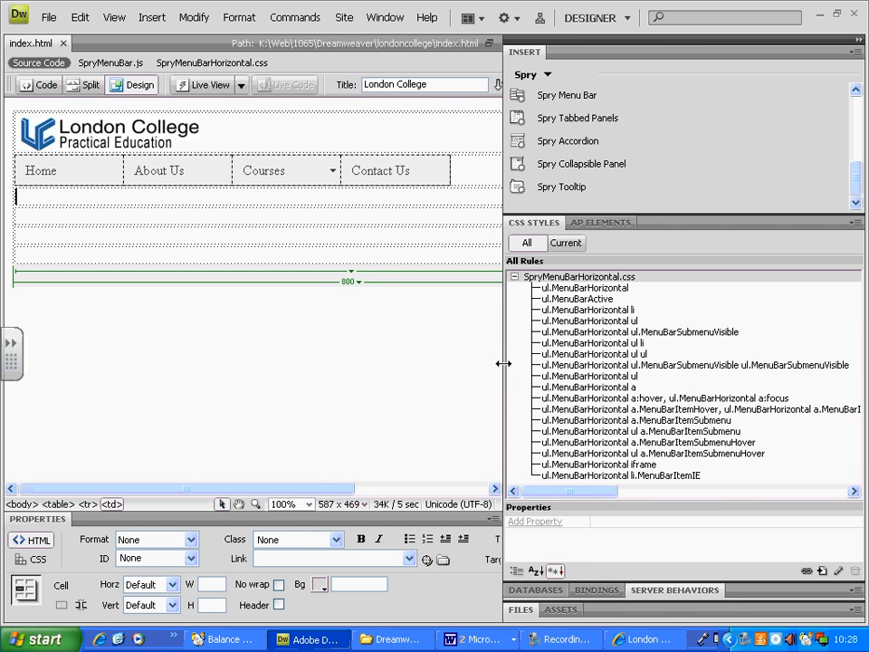
double_click(528, 53)
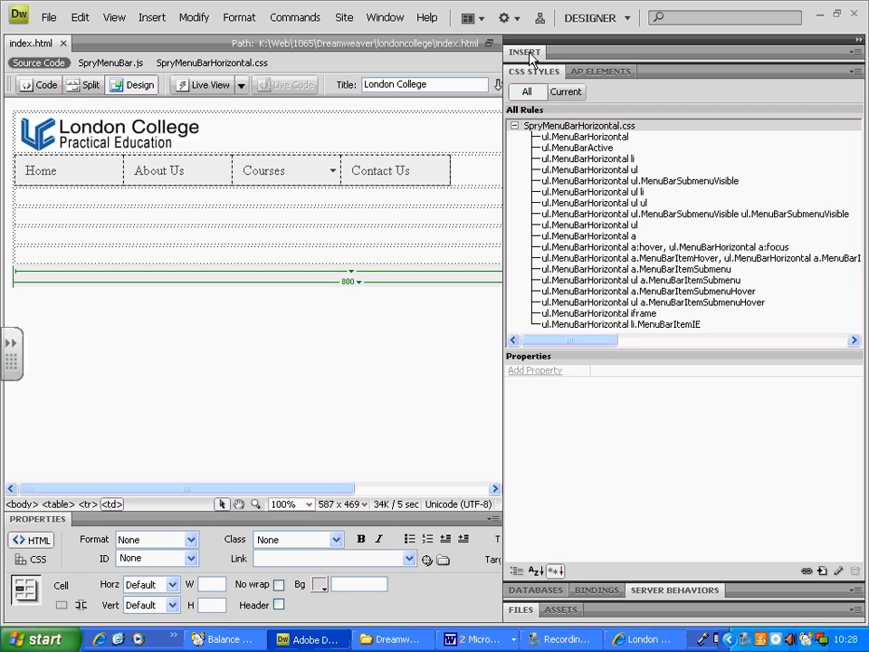
drag(624, 349, 645, 405)
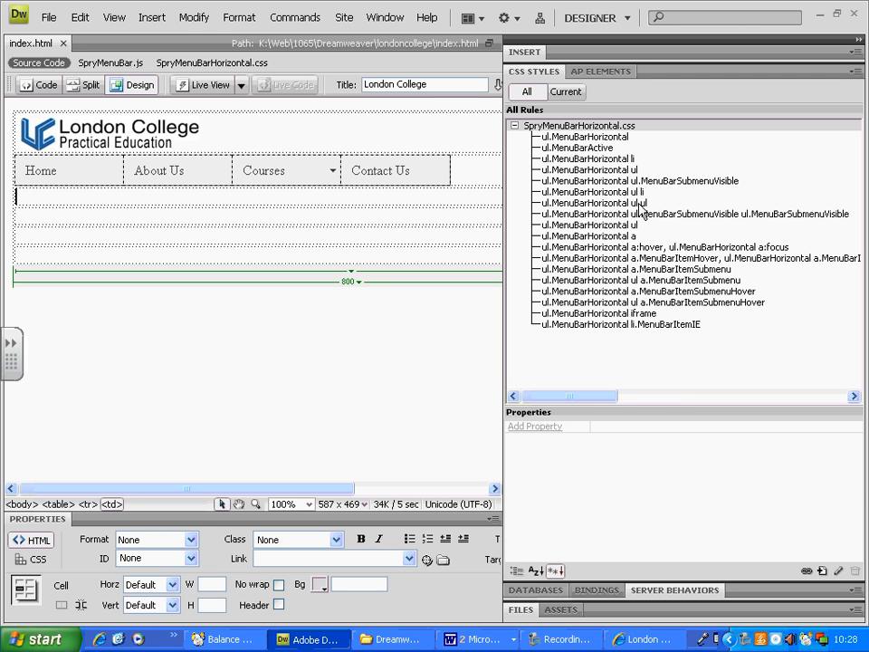
Examine the properties of the menu bar's CSS rules one by one, from ul.MenuBarHorizontal down to the second ul.MenuBarHorizontal ul rule.
click(622, 137)
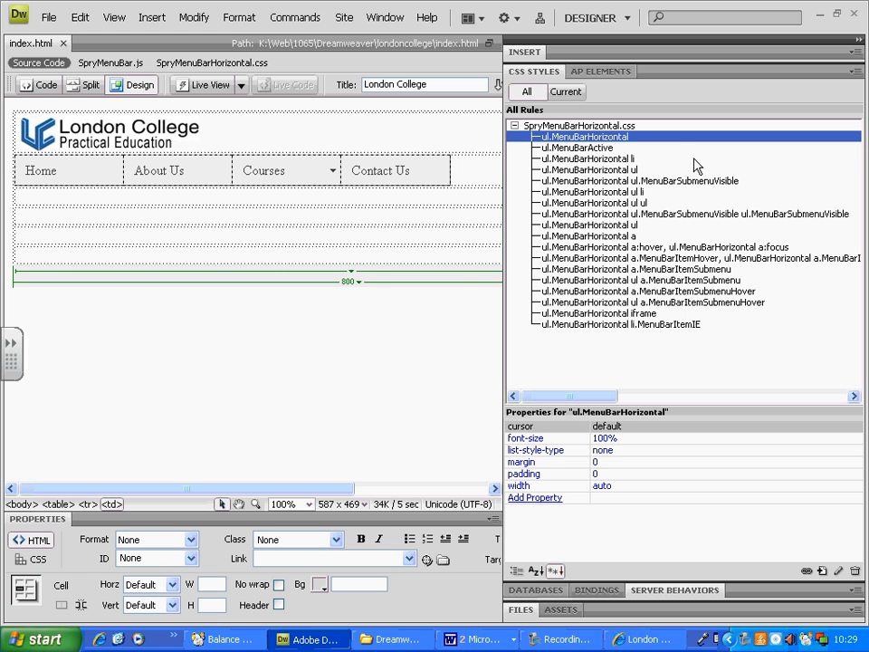
click(598, 148)
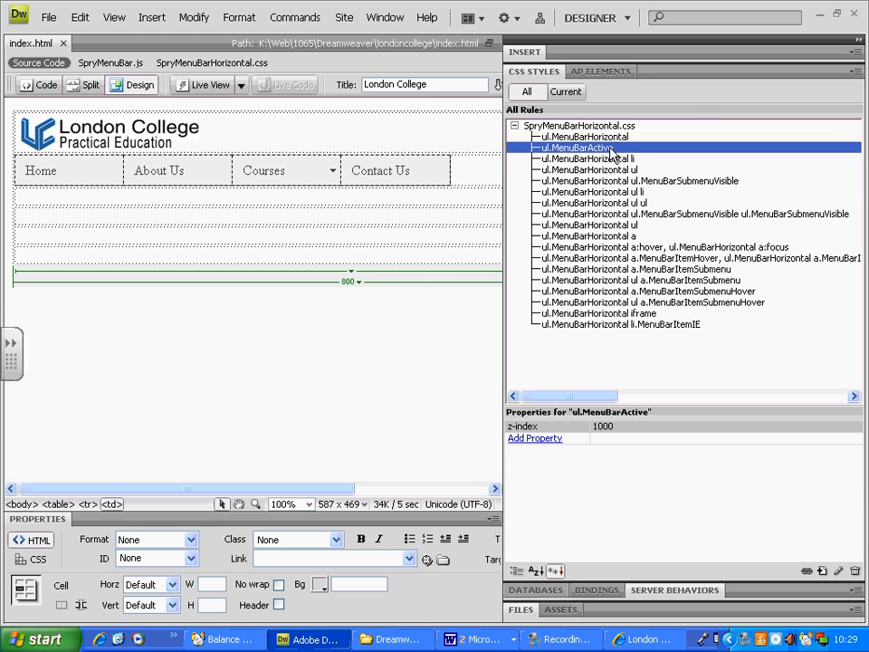
click(612, 161)
click(617, 170)
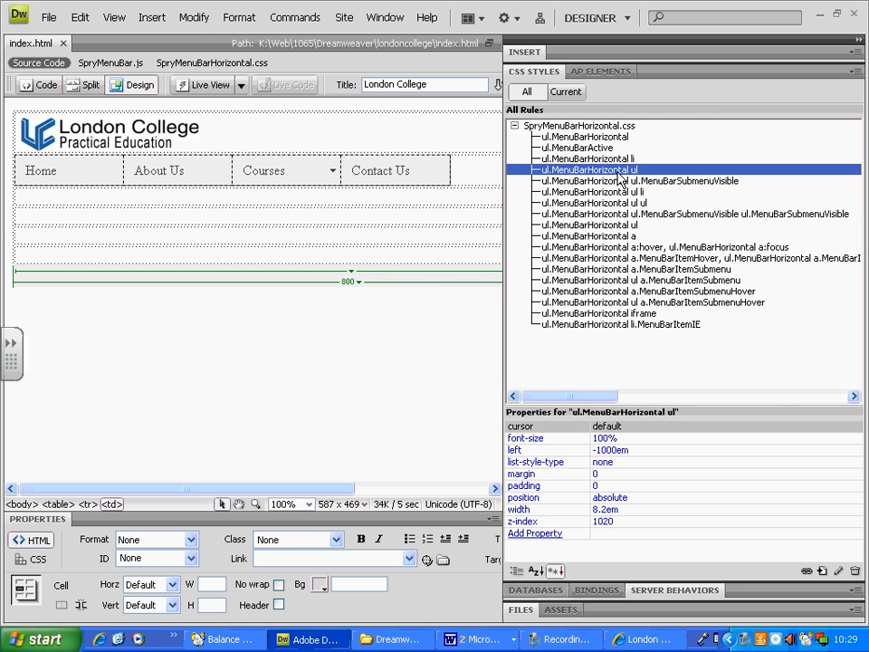
click(620, 181)
click(620, 192)
click(620, 203)
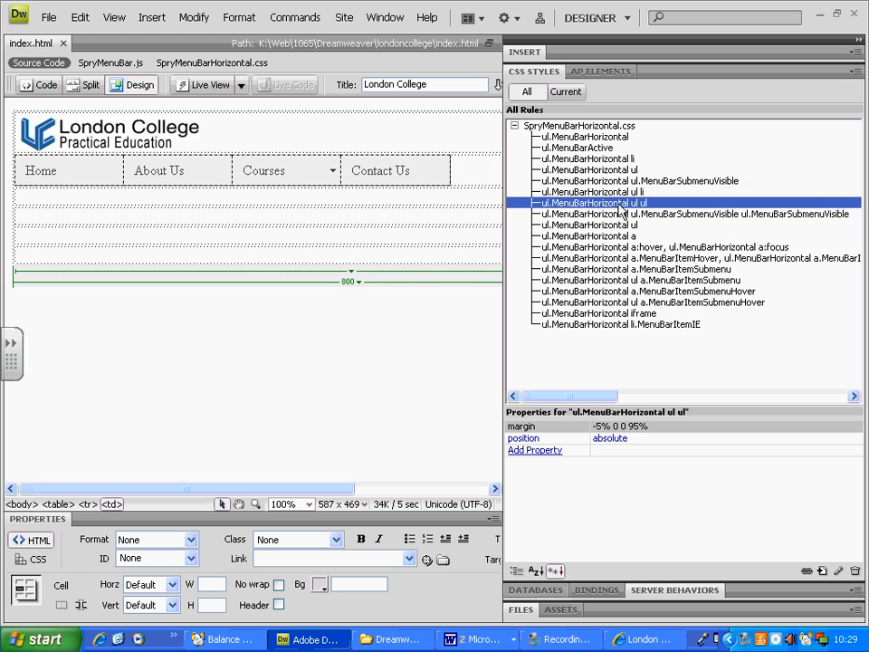
click(620, 214)
click(621, 225)
Set the ul.MenuBarHorizontal a rule's background colour to #0CF and its text colour to #FFF.
click(622, 236)
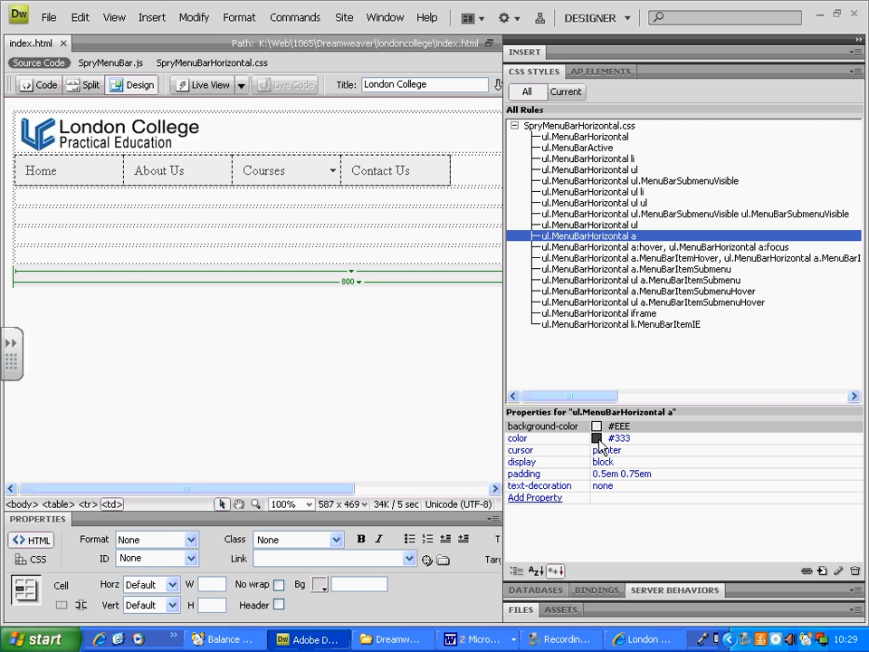
click(246, 170)
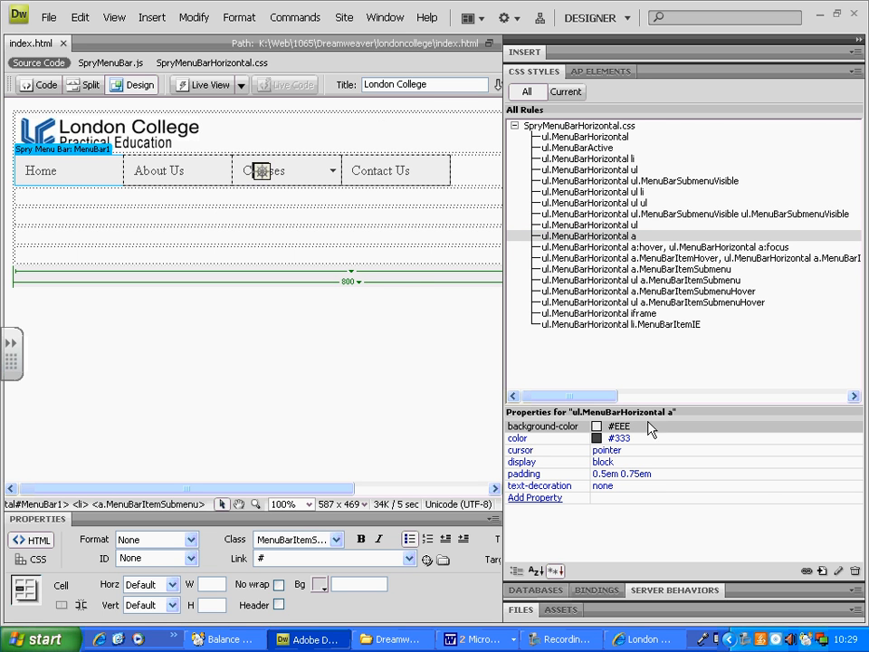
click(597, 425)
click(597, 427)
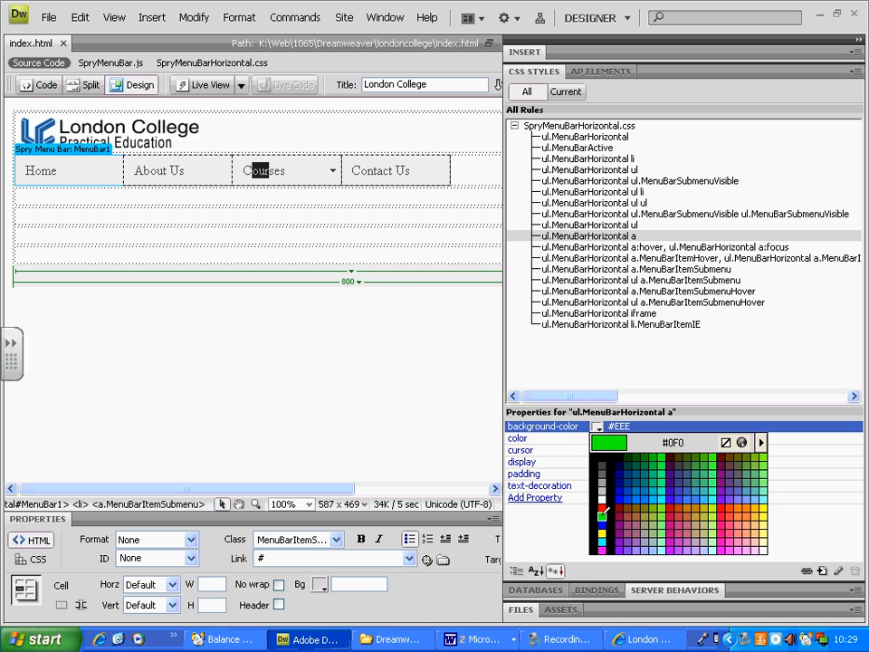
click(656, 497)
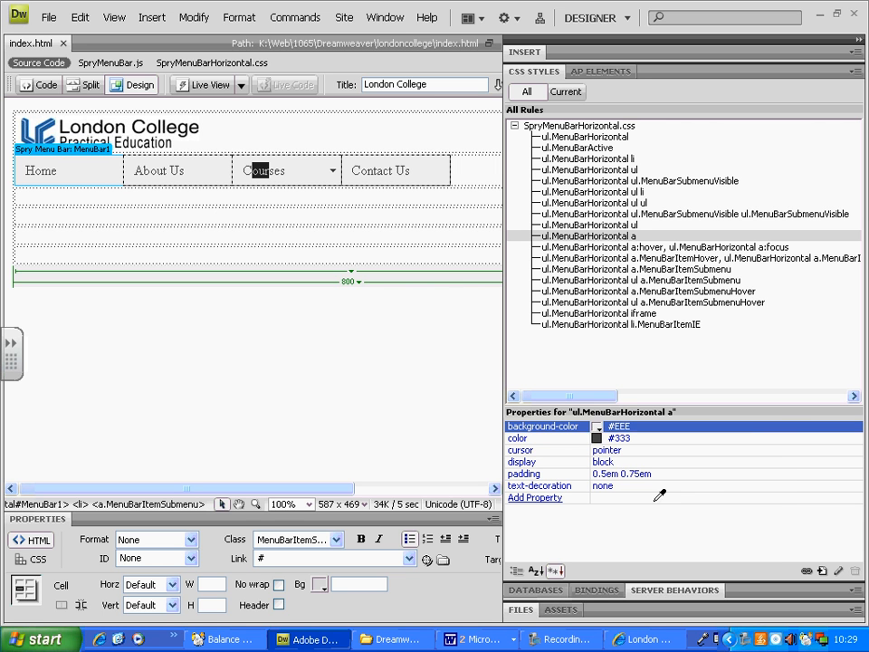
click(597, 438)
click(602, 510)
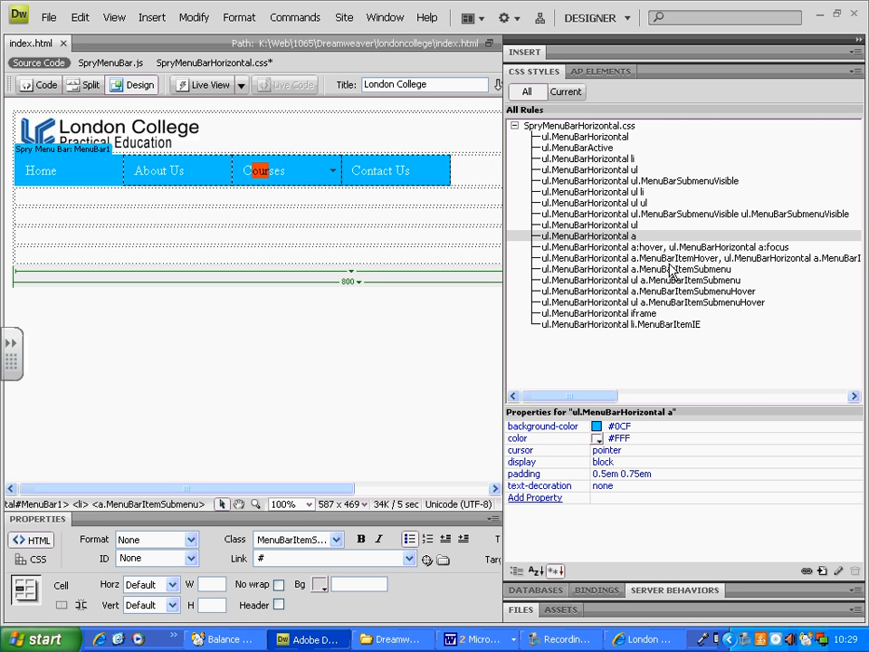
Set the ul.MenuBarHorizontal a:hover and a:focus rule's background colour to #CF0 and its text colour to #030.
click(641, 247)
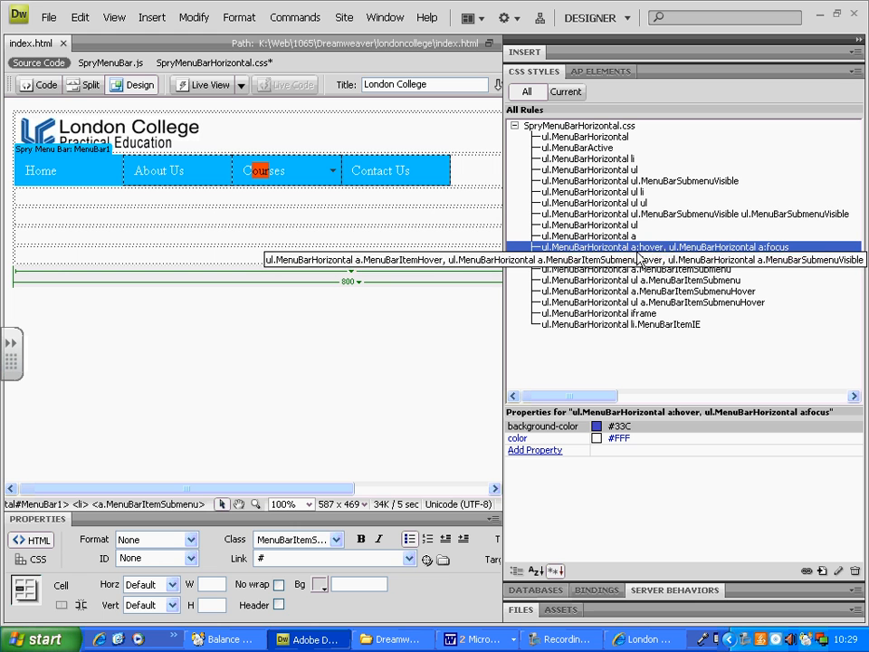
click(597, 427)
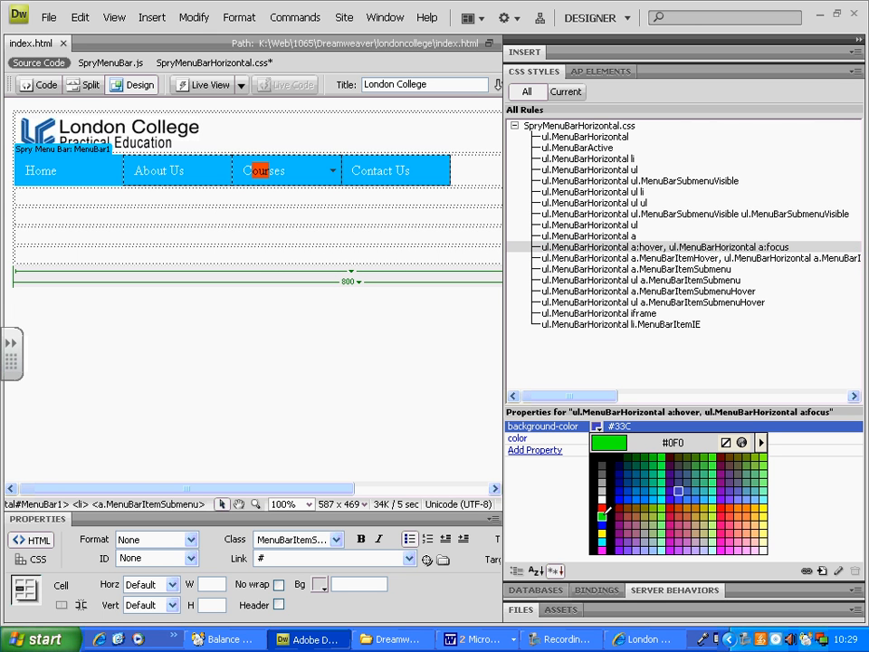
click(668, 493)
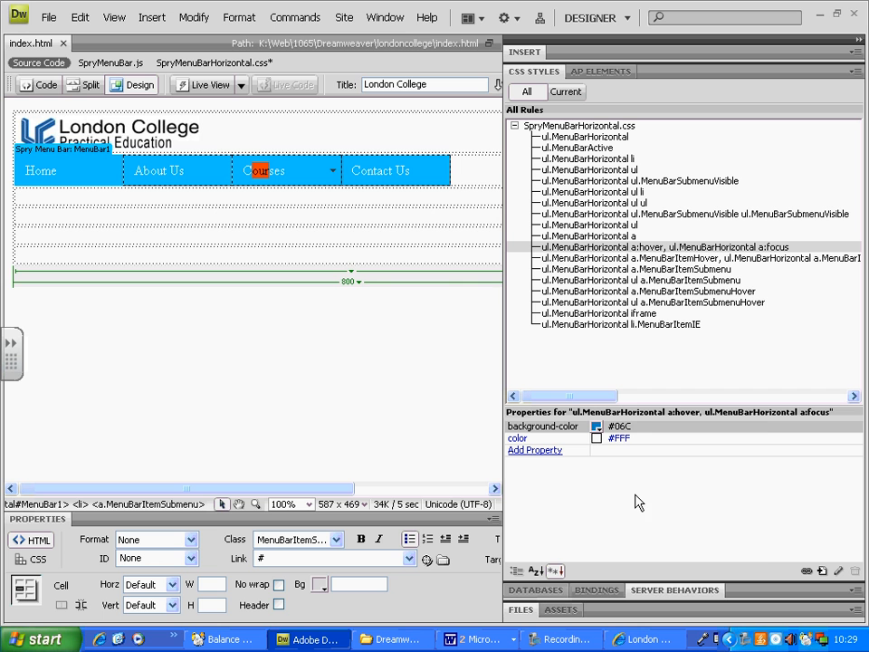
click(597, 426)
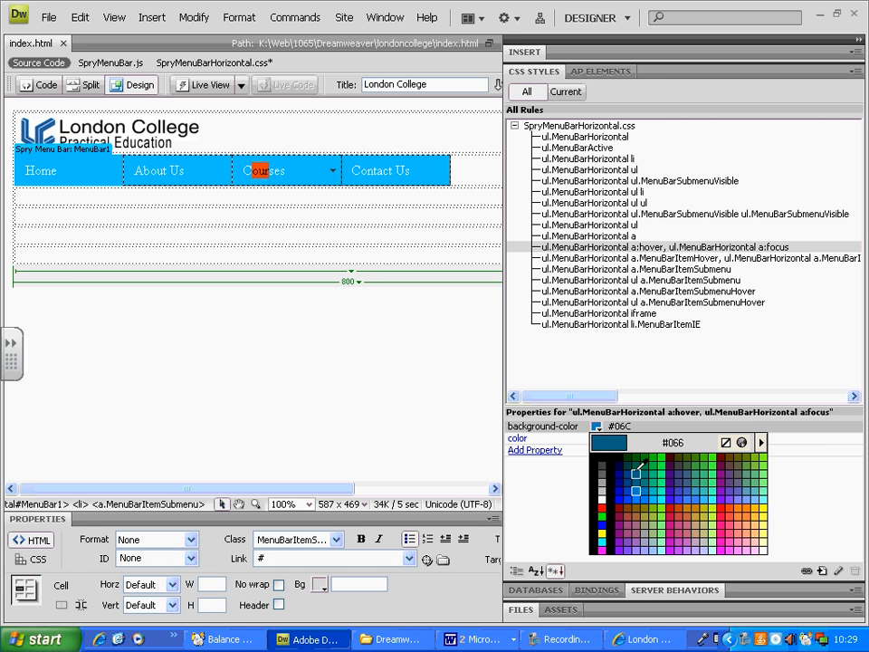
click(712, 507)
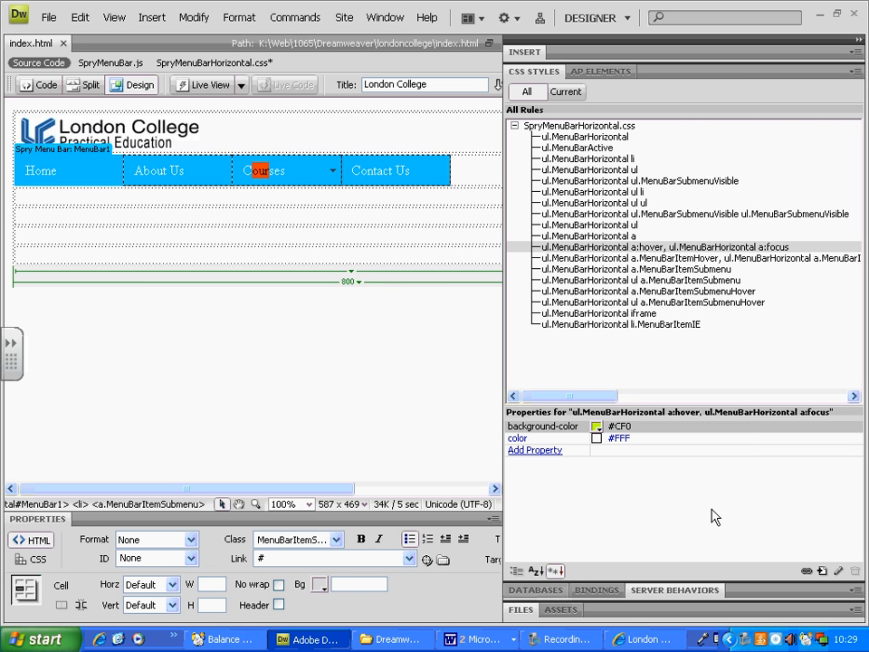
click(598, 438)
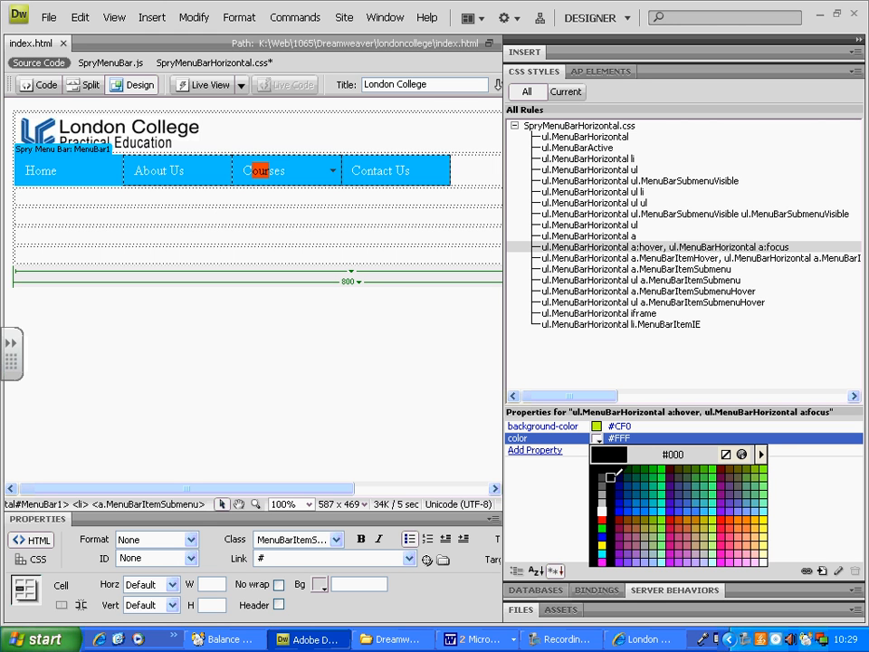
click(632, 481)
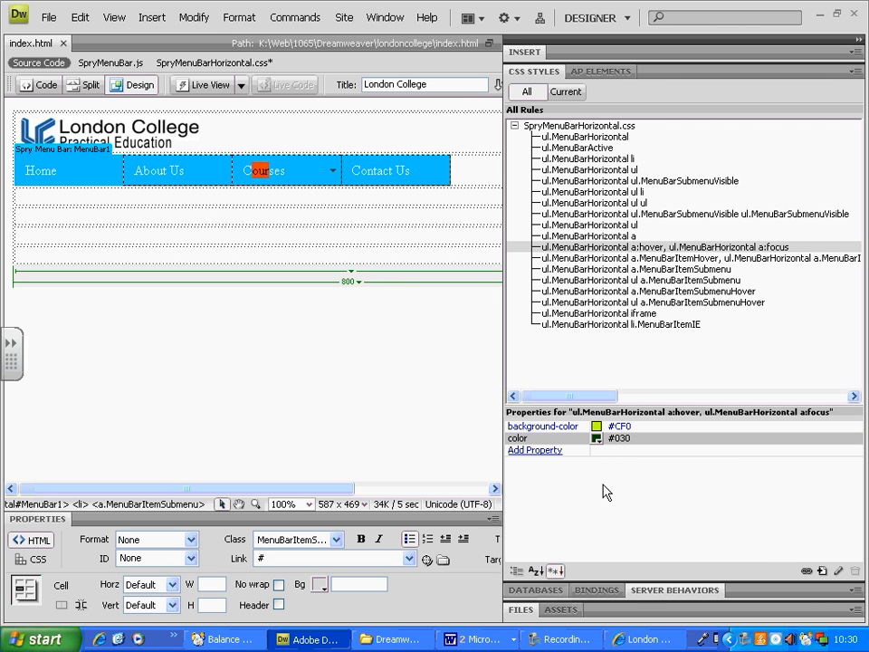
Look at the menu bar's script, style sheet and arrow images in the site's SpryAssets folder.
click(333, 171)
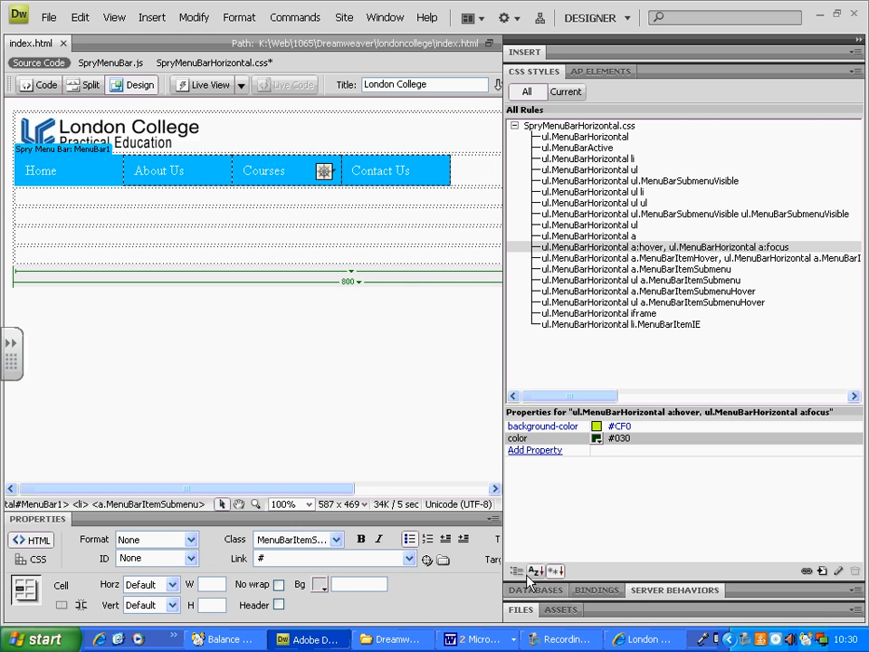
click(521, 610)
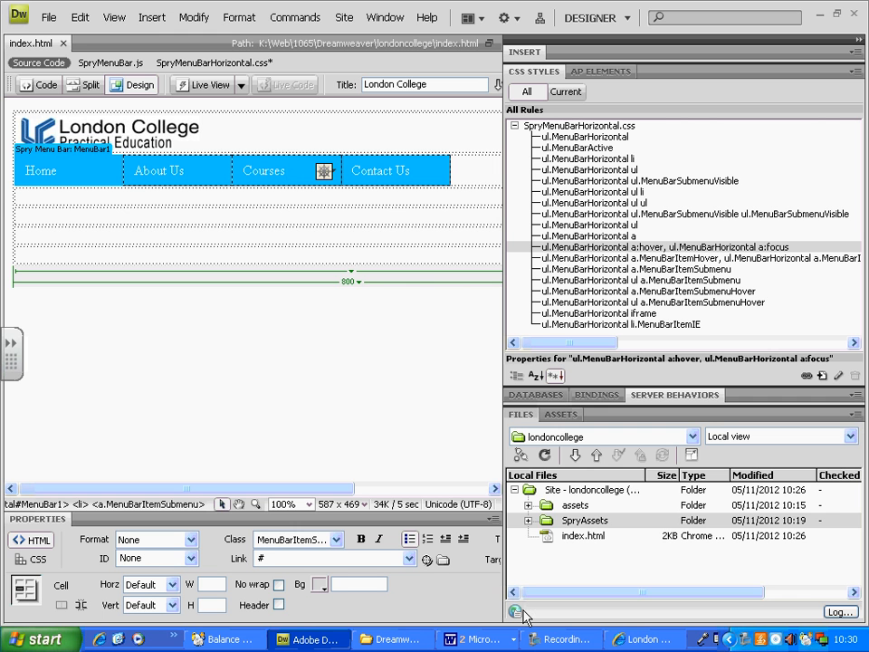
click(528, 520)
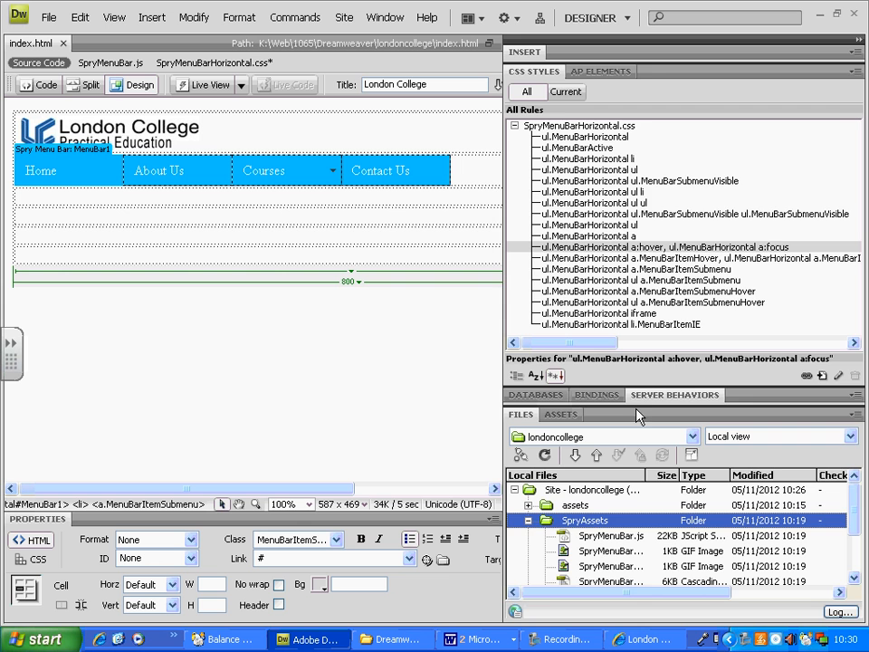
drag(636, 405, 635, 265)
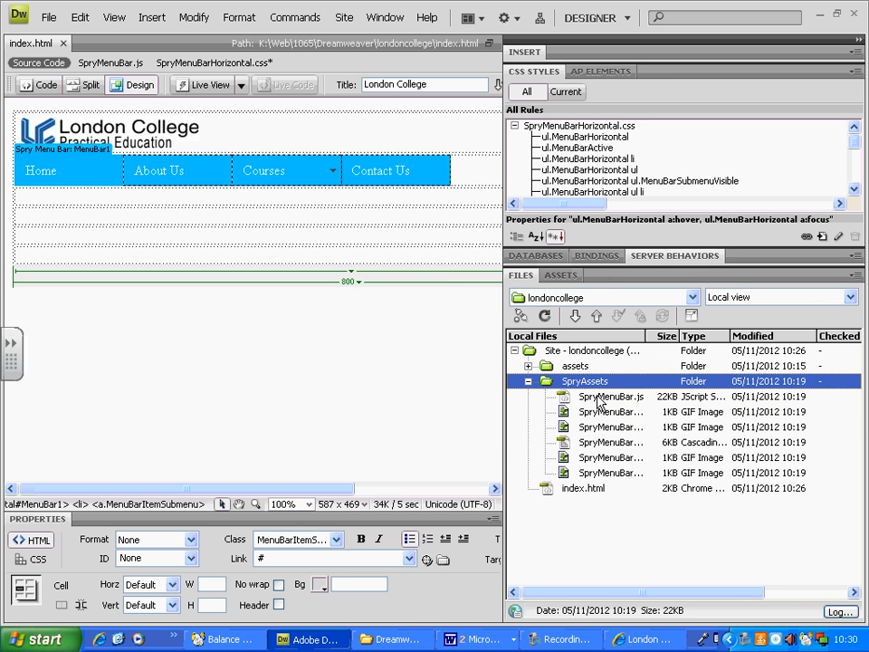
click(629, 413)
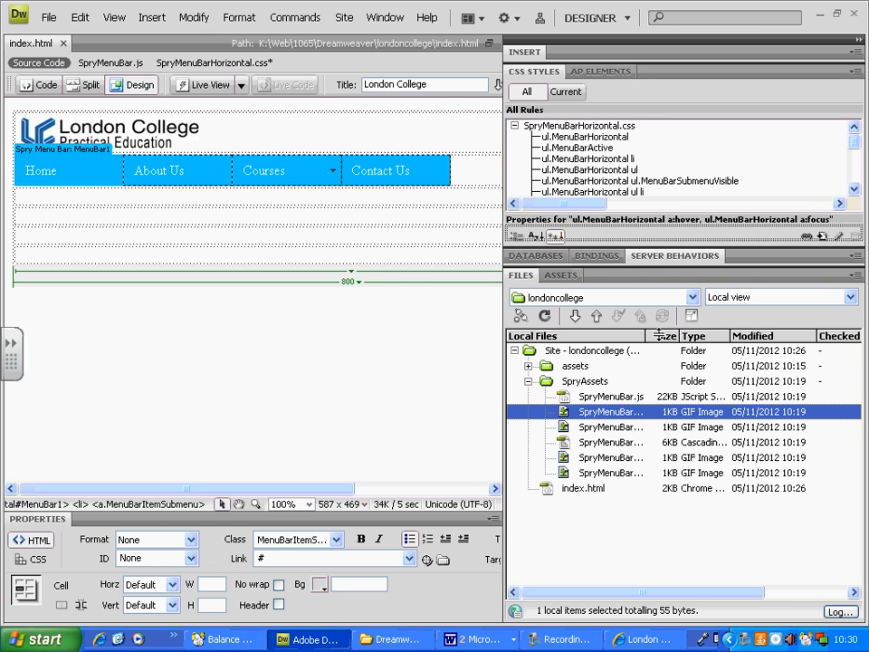
click(523, 276)
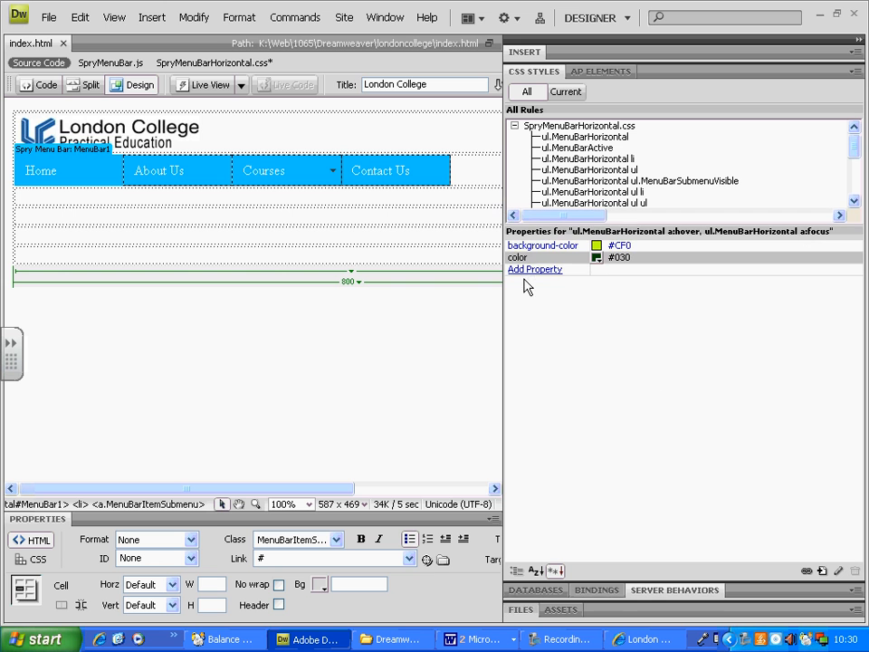
Set the ul.MenuBarHorizontal a.MenuBarItemHover rule's background colour to #CF0 and its text colour to #030.
drag(623, 222, 735, 290)
click(621, 260)
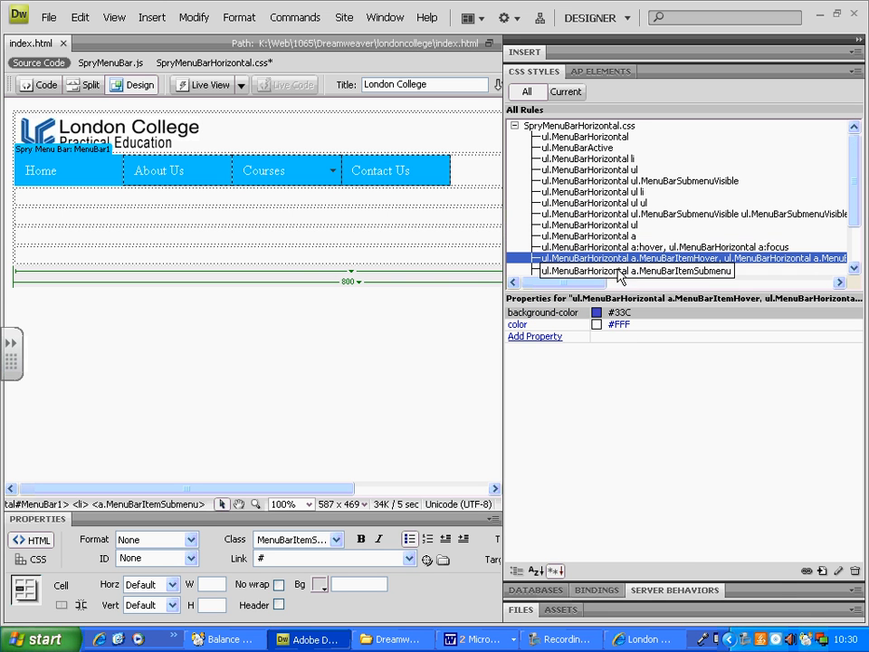
click(597, 312)
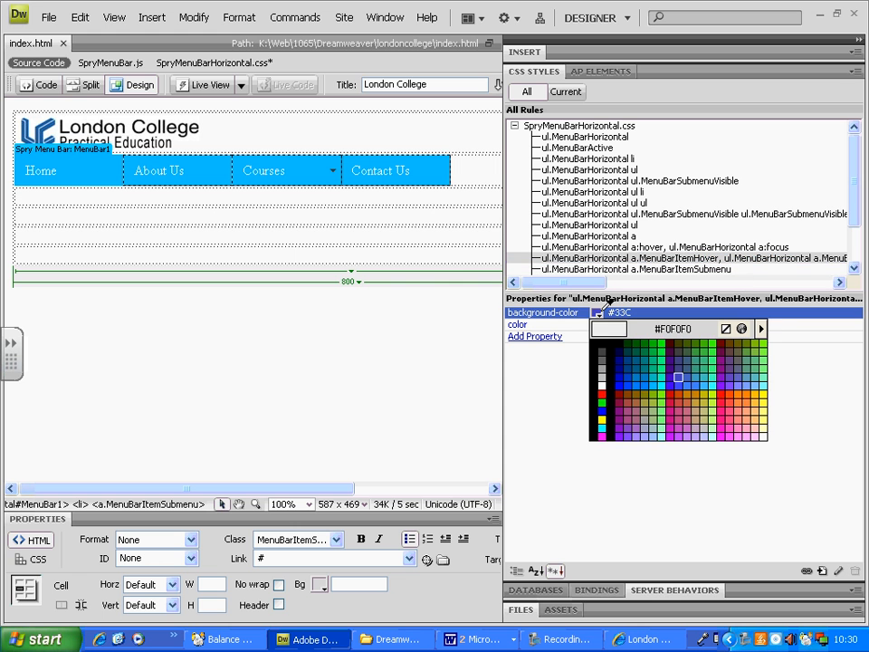
click(713, 393)
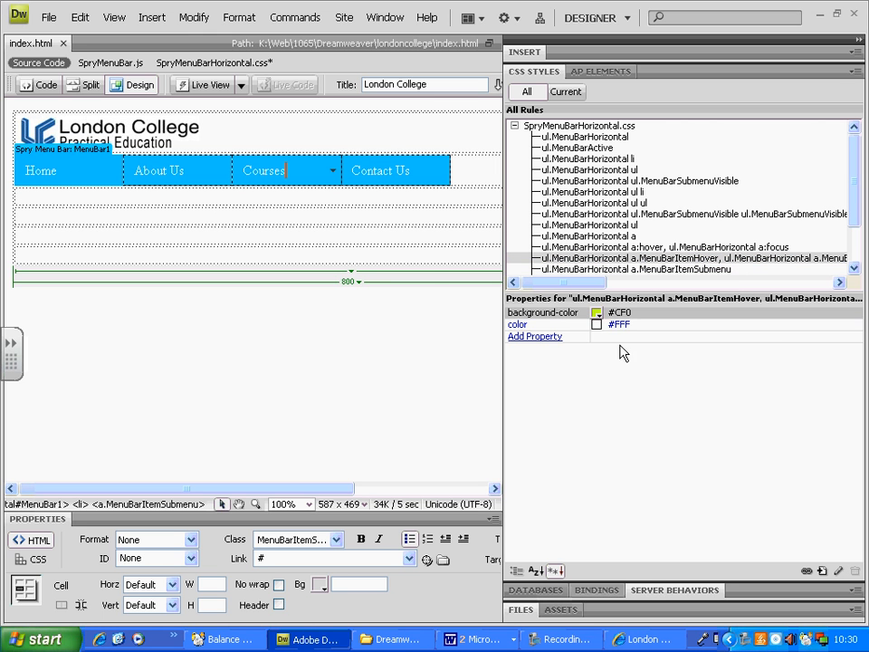
click(597, 324)
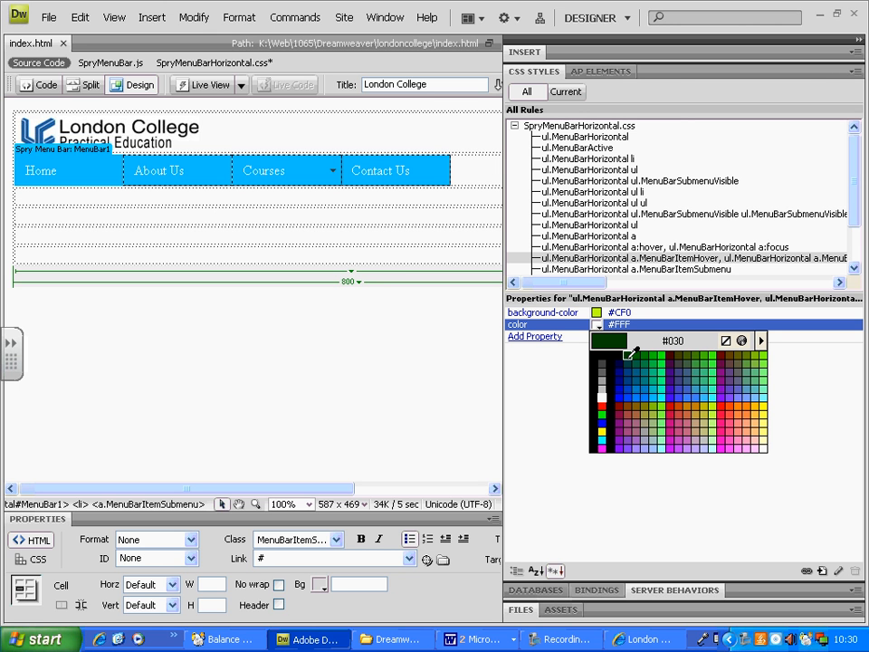
click(634, 351)
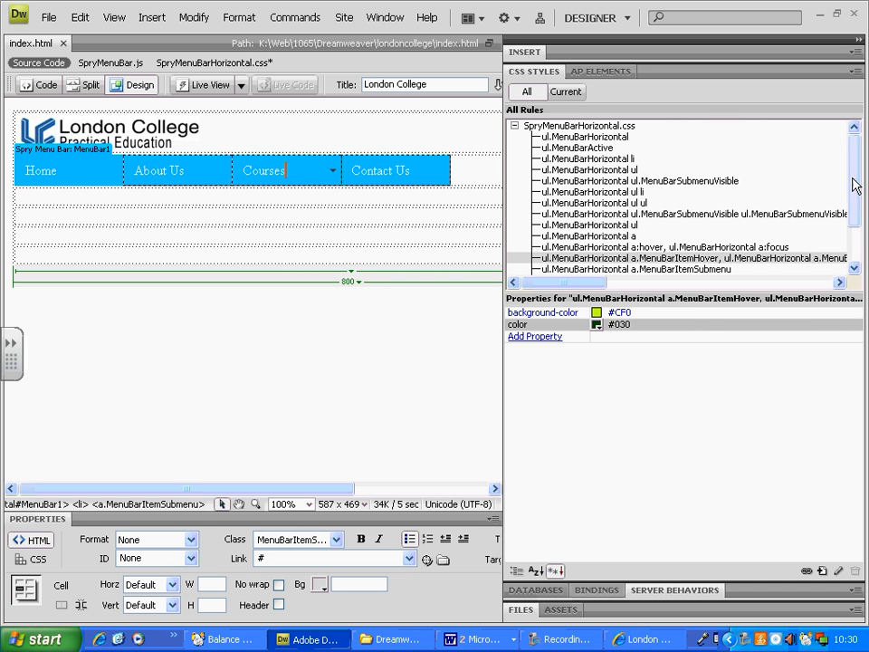
Examine the properties of the remaining menu bar rules, from ul.MenuBarHorizontal a.MenuBarItemSubmenu to li.MenuBarItemIE, and recheck the link and hover rules.
drag(856, 185, 855, 236)
click(689, 214)
click(695, 225)
click(706, 235)
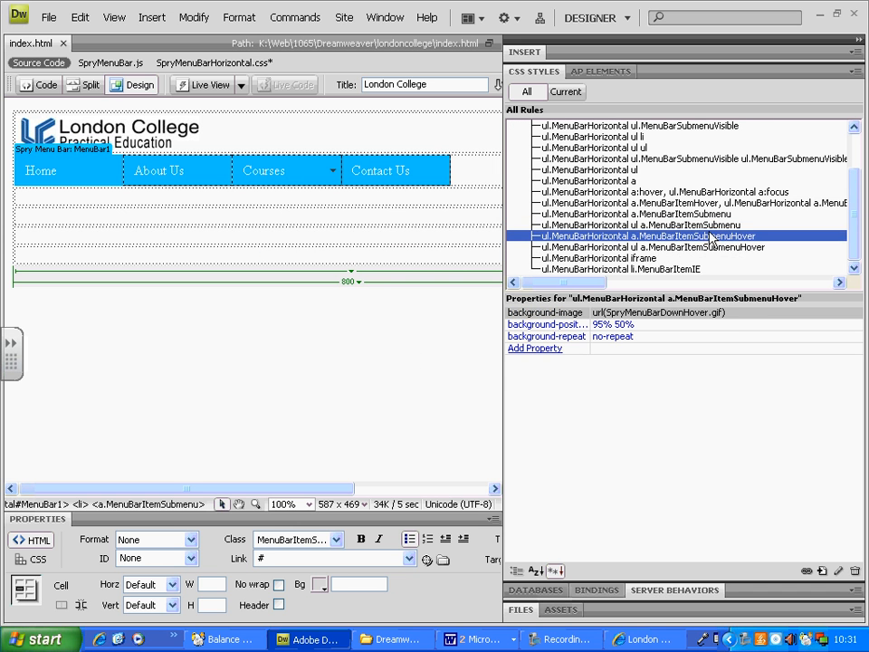
click(685, 246)
click(686, 260)
click(634, 269)
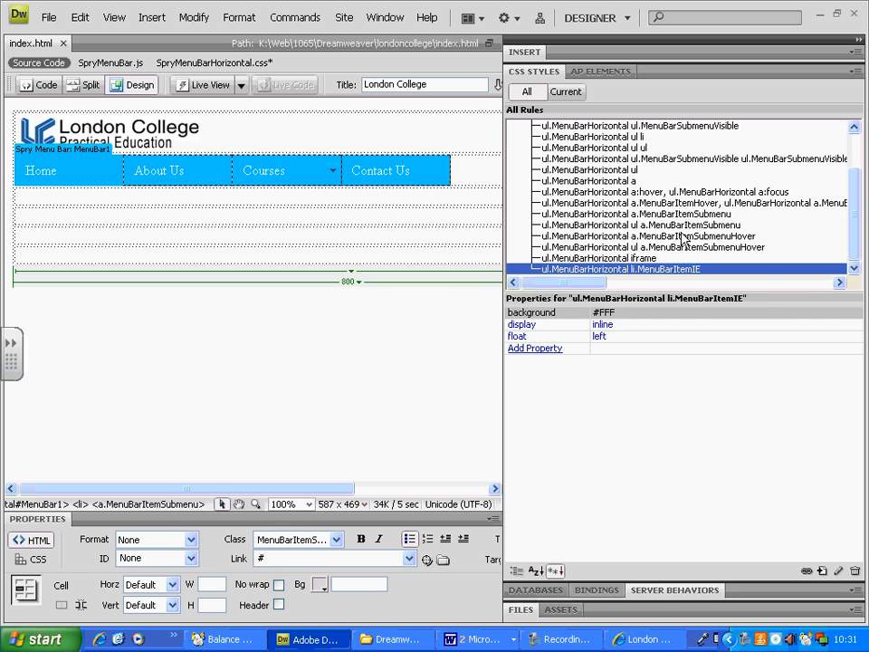
click(622, 182)
click(621, 192)
click(622, 203)
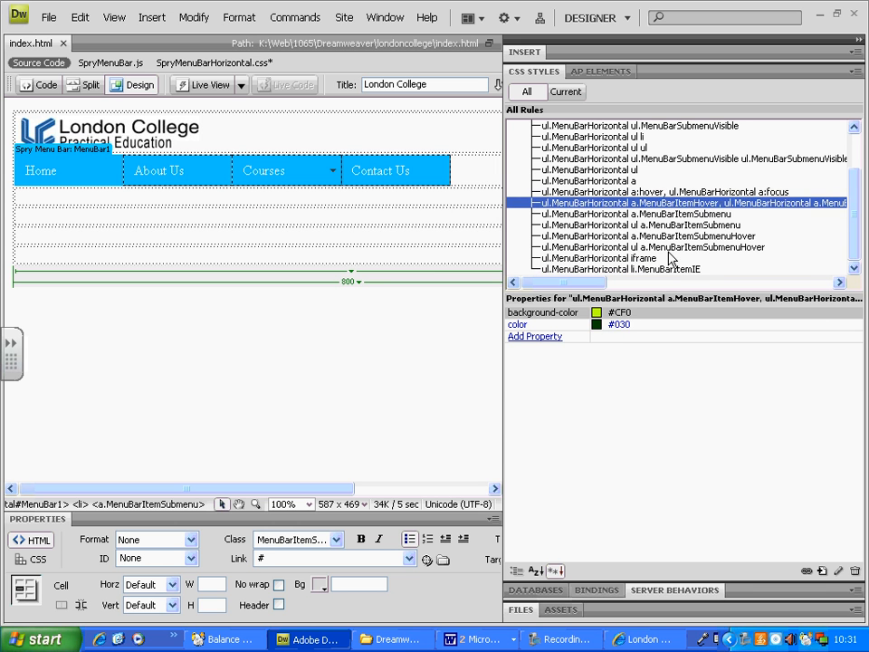
click(675, 271)
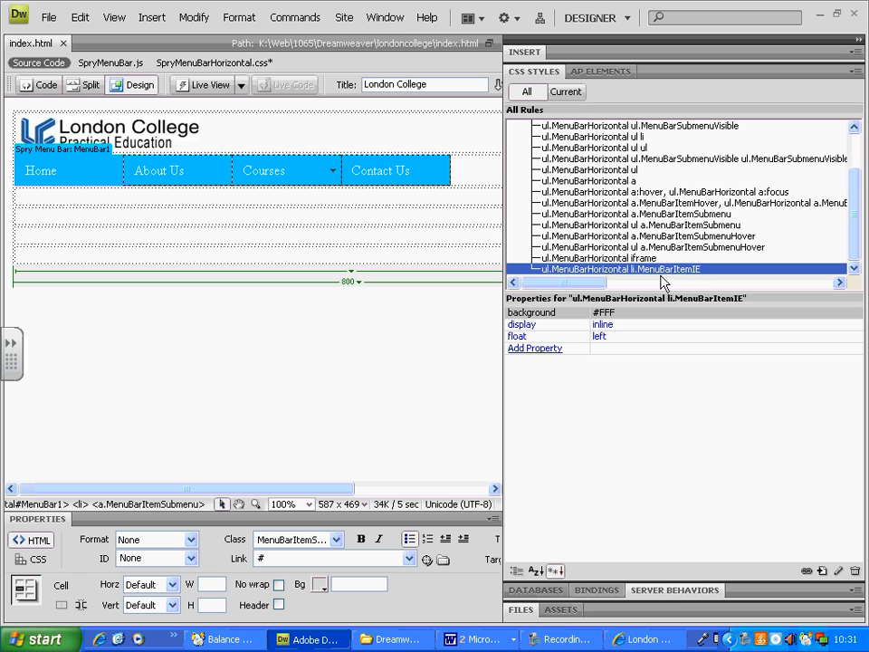
click(255, 326)
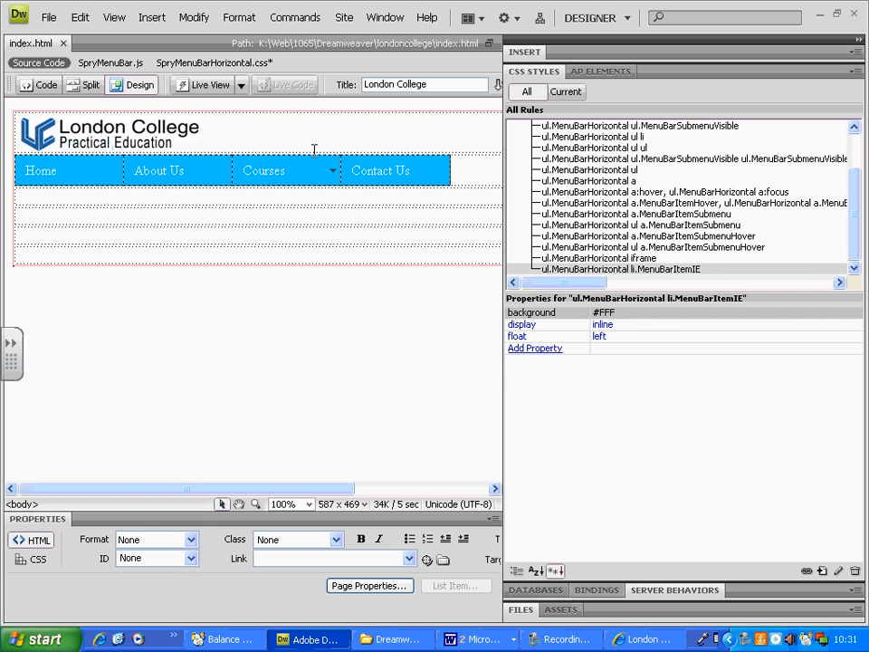
click(49, 16)
click(99, 126)
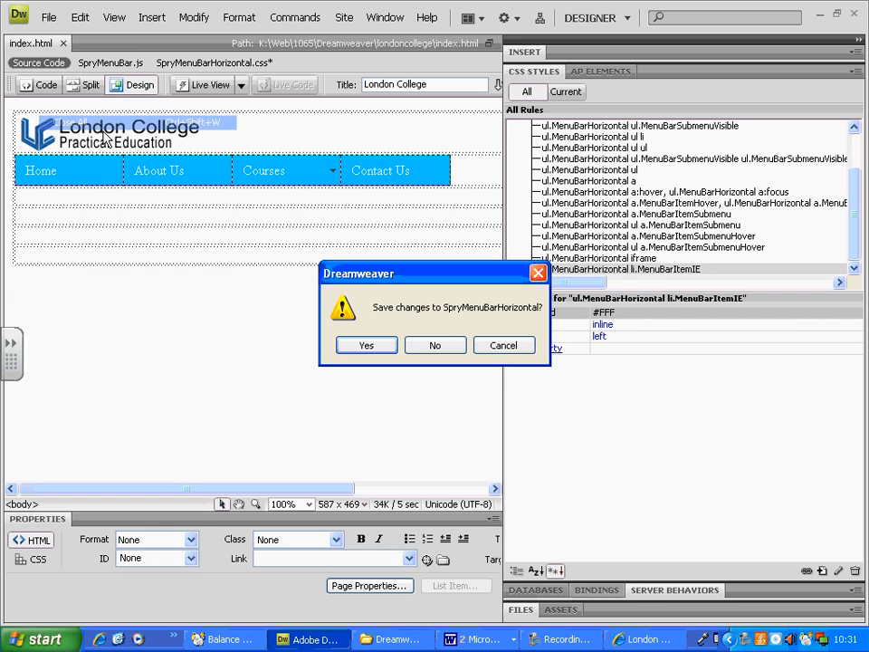
click(501, 343)
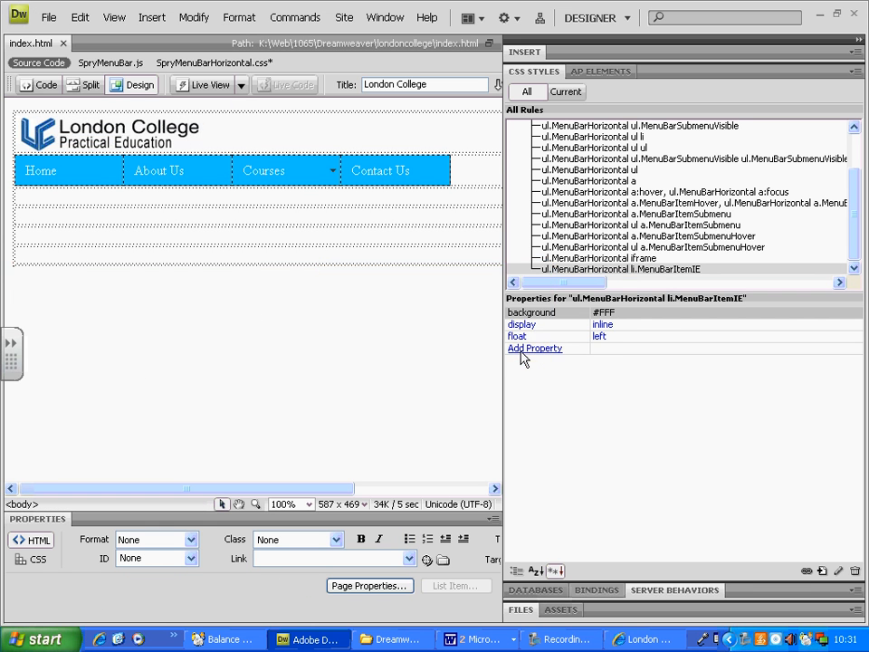
Save all files and preview the refreshed index page in Internet Explorer, checking the colours of the Courses menu and its Networking submenu.
click(49, 17)
click(79, 194)
key(F12)
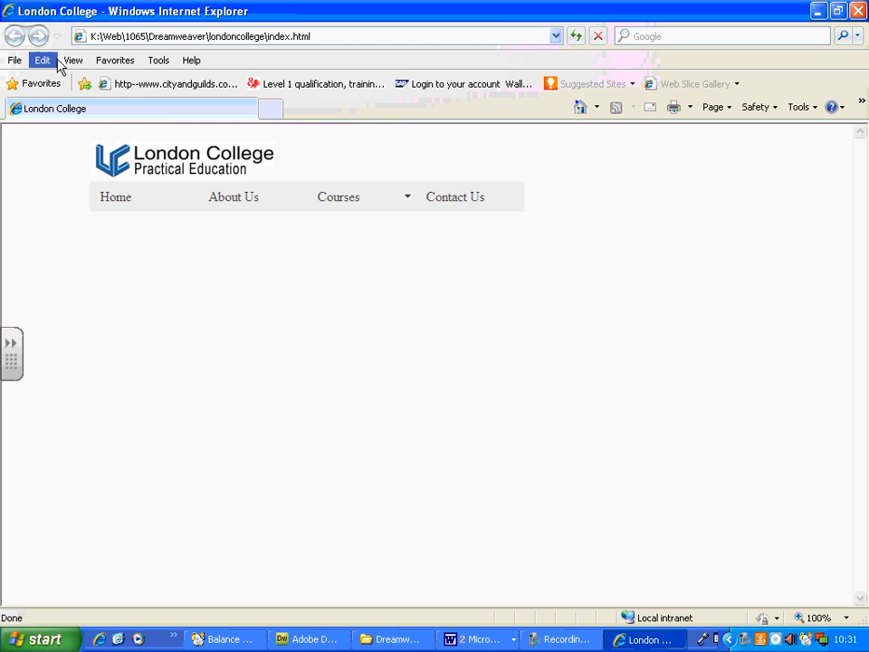
click(577, 37)
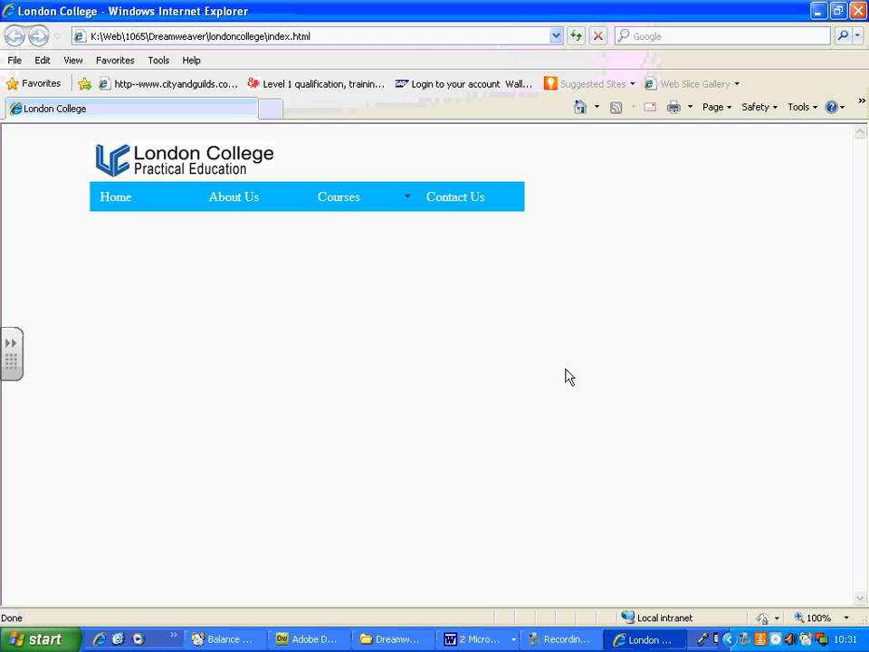
mouse_move(401, 216)
mouse_move(385, 270)
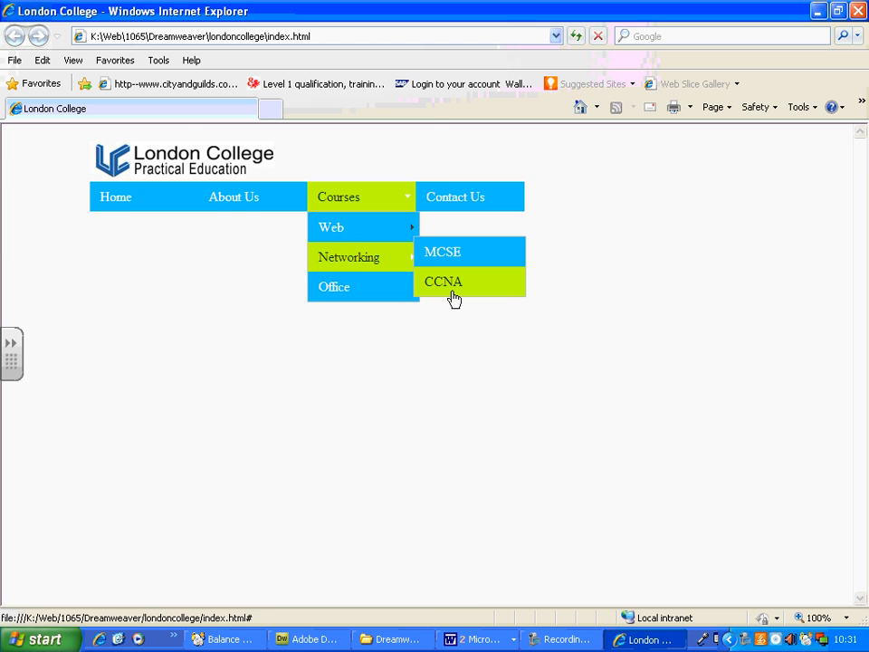
Switch back to Dreamweaver and display the properties of the ul.MenuBarHorizontal a rule.
click(312, 639)
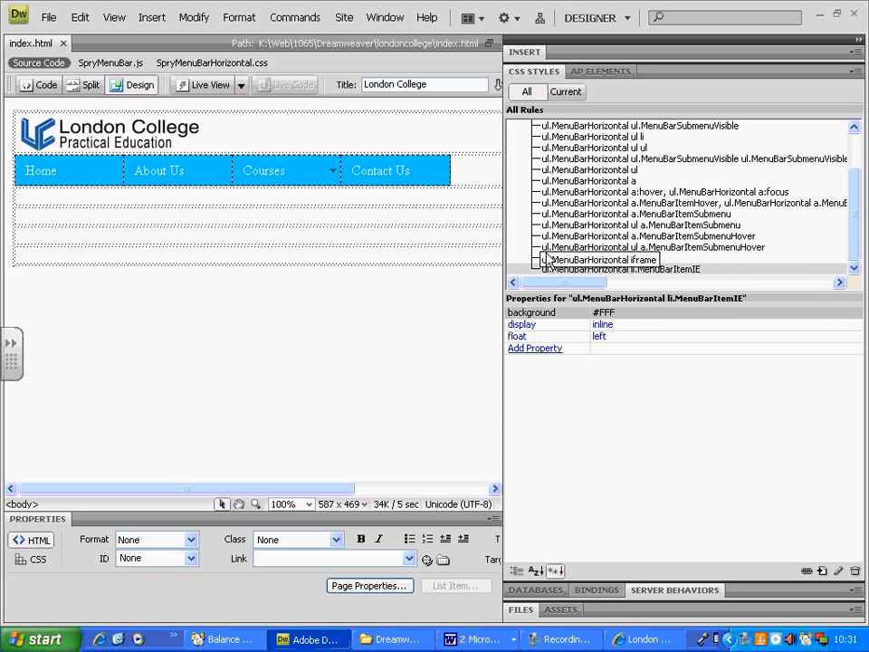
mouse_move(855, 188)
mouse_down()
mouse_move(858, 159)
mouse_move(856, 168)
mouse_up()
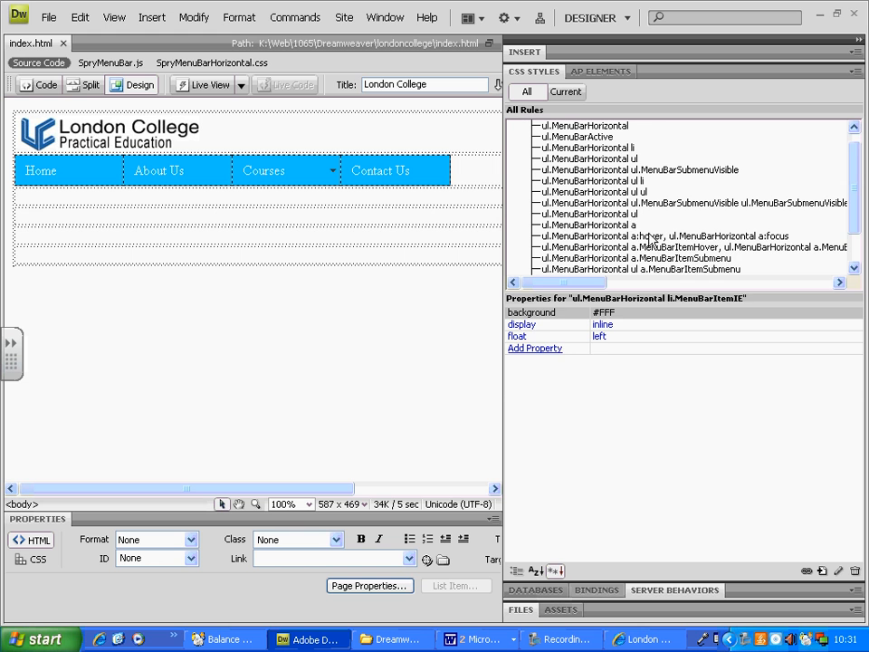
click(588, 225)
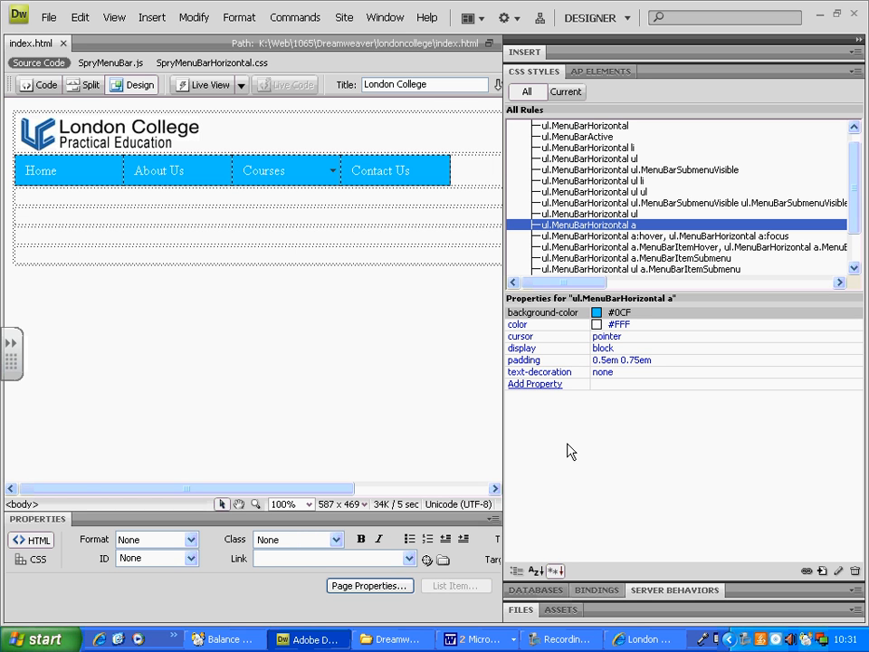
Try to add a font-variant property to the ul.MenuBarHorizontal a rule.
click(534, 384)
click(582, 386)
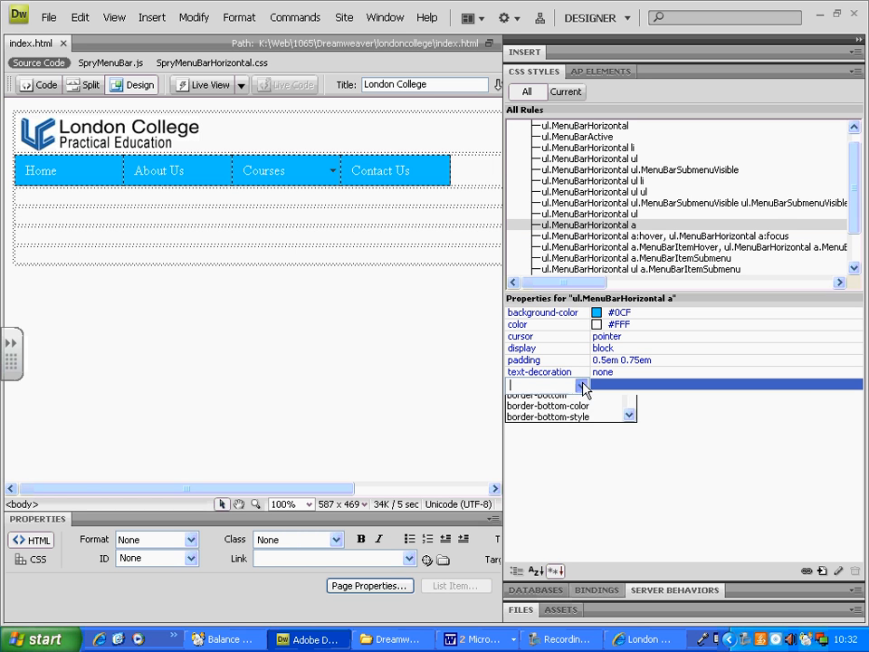
drag(629, 409, 631, 436)
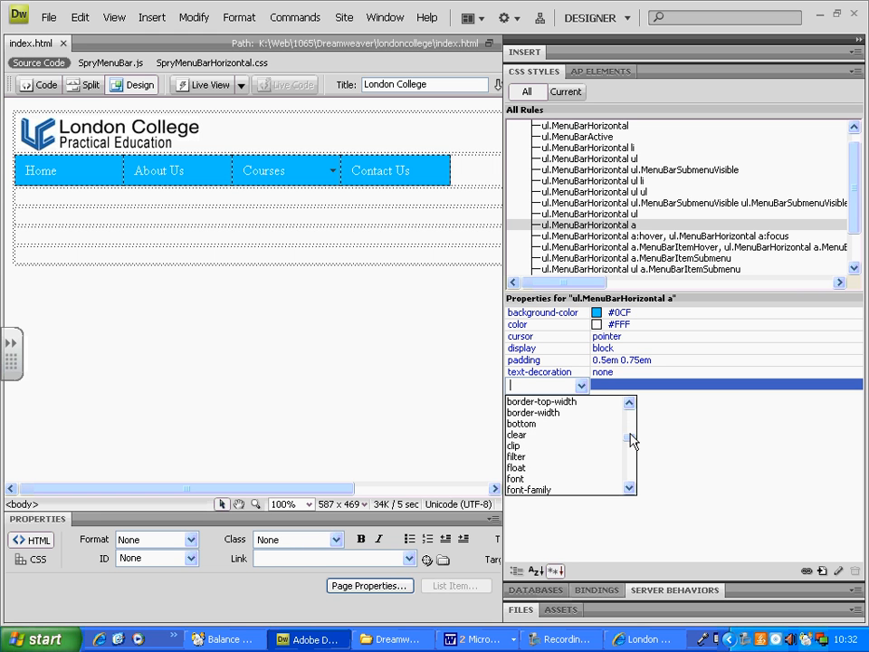
click(629, 488)
click(630, 489)
click(629, 488)
click(630, 489)
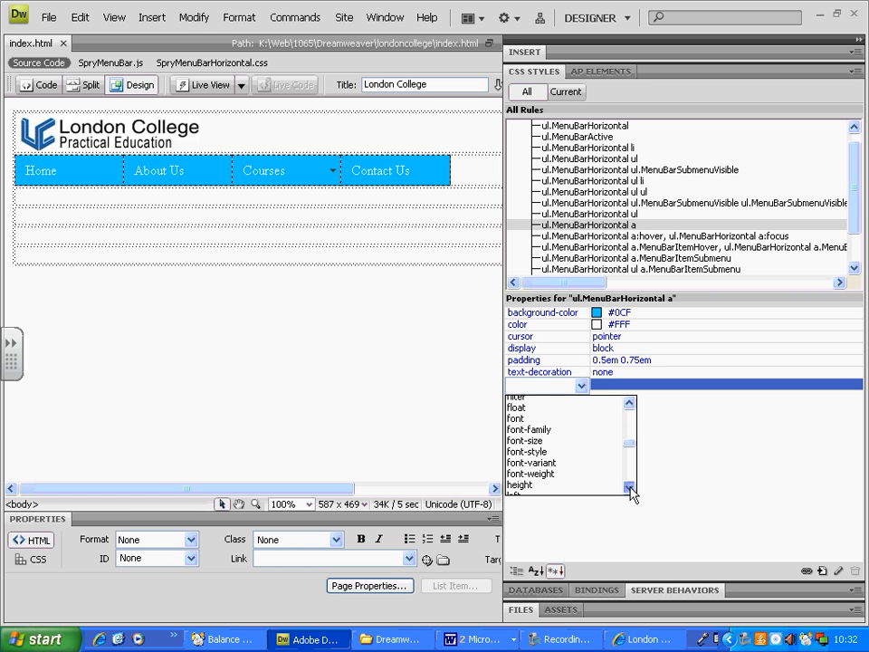
click(629, 488)
click(533, 457)
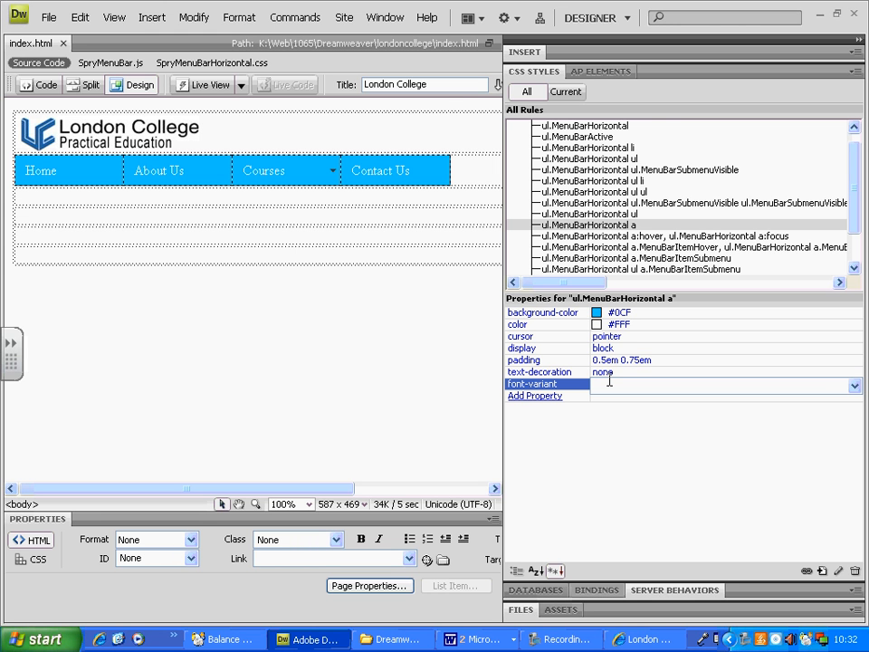
click(855, 386)
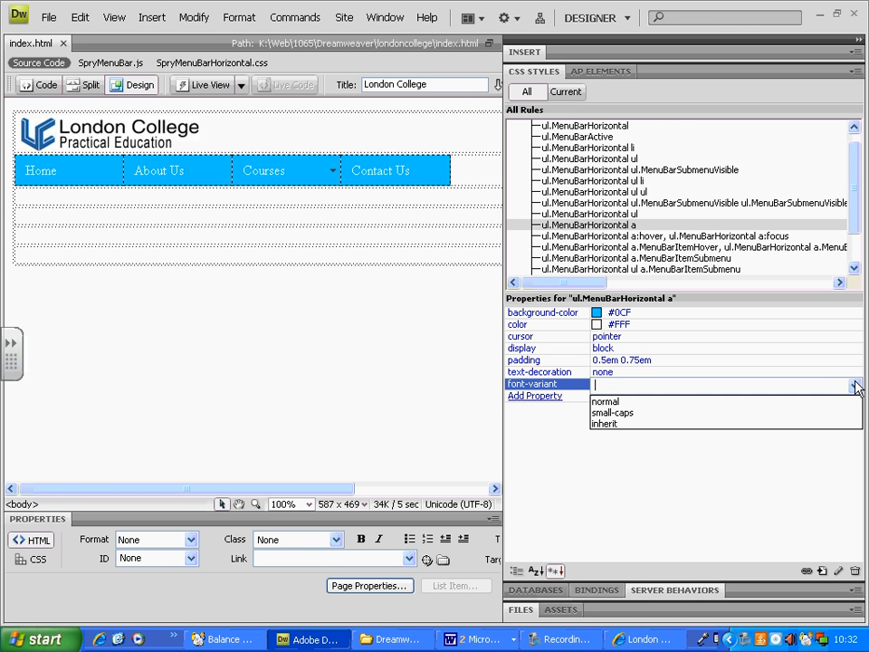
click(580, 384)
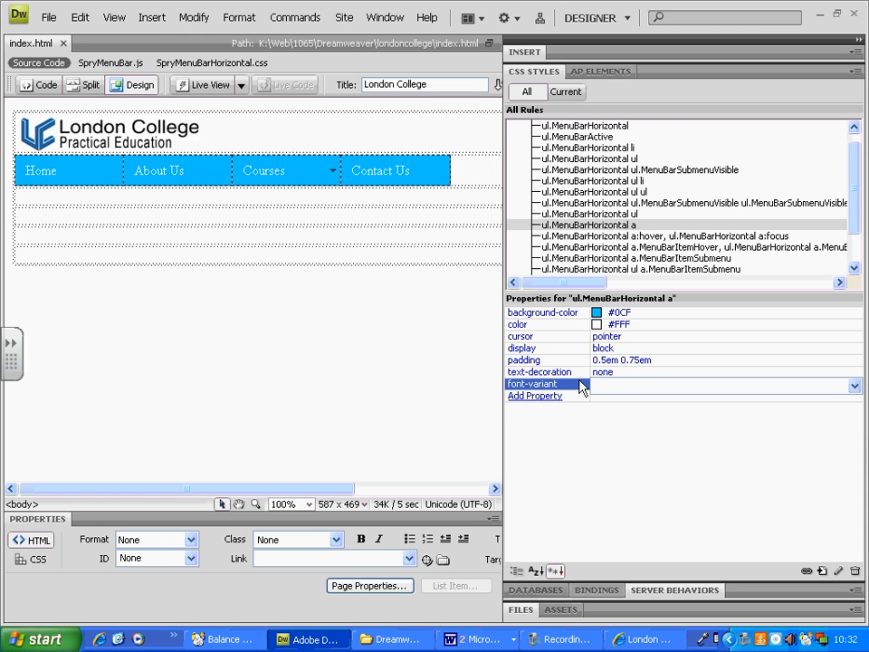
click(570, 384)
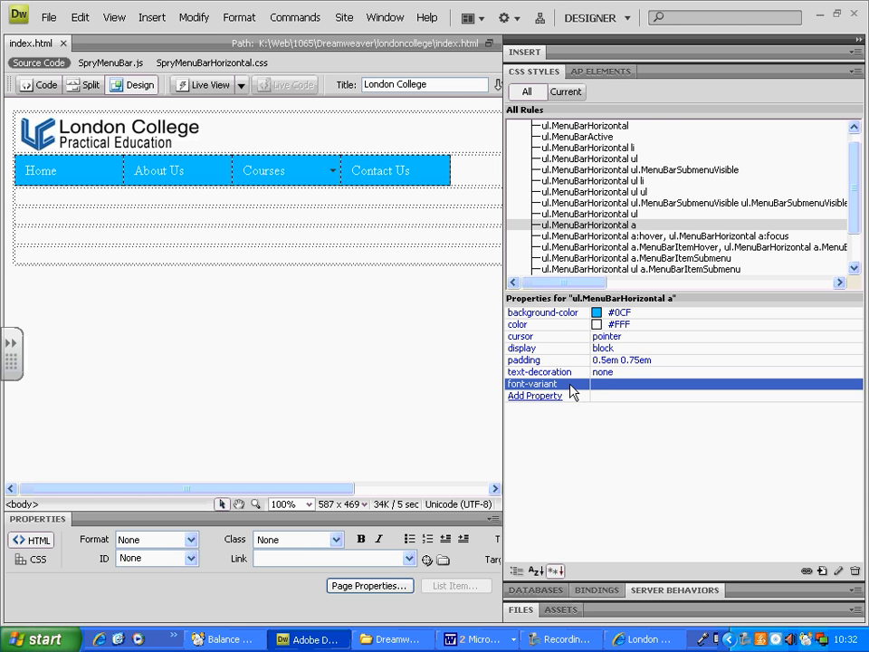
Add a font-weight property set to bold to the ul.MenuBarHorizontal a rule.
click(547, 384)
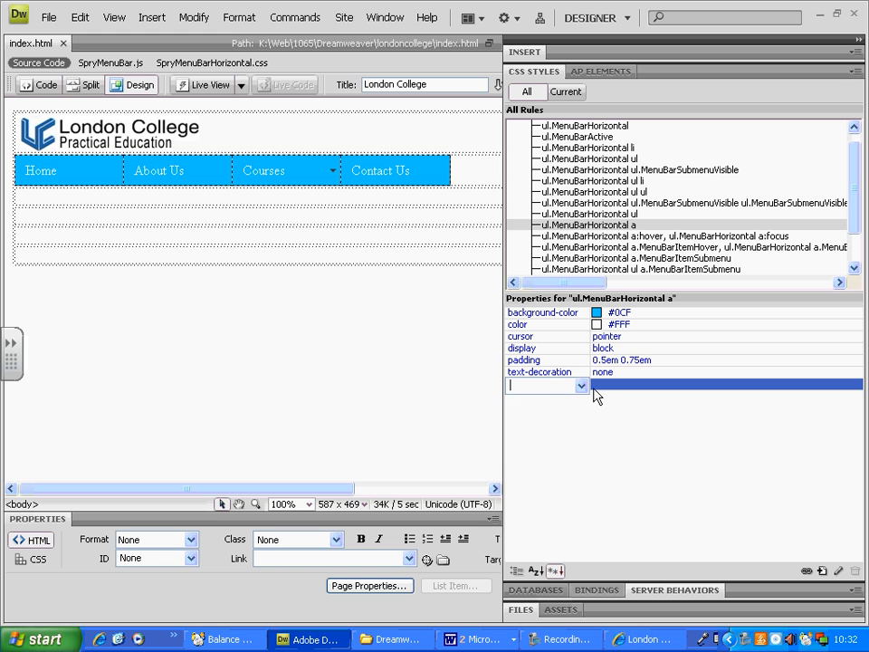
click(583, 386)
text(f)
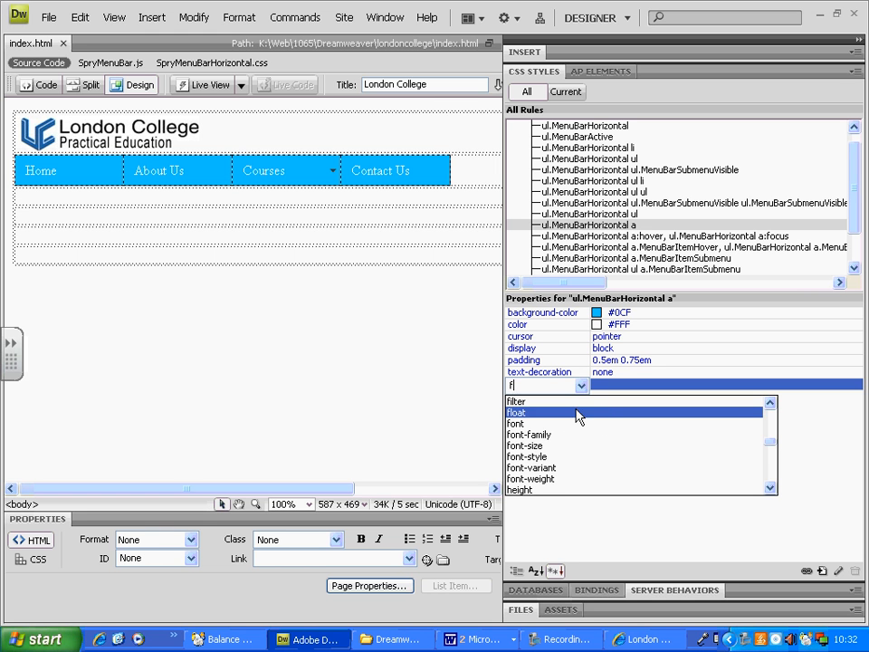
click(561, 479)
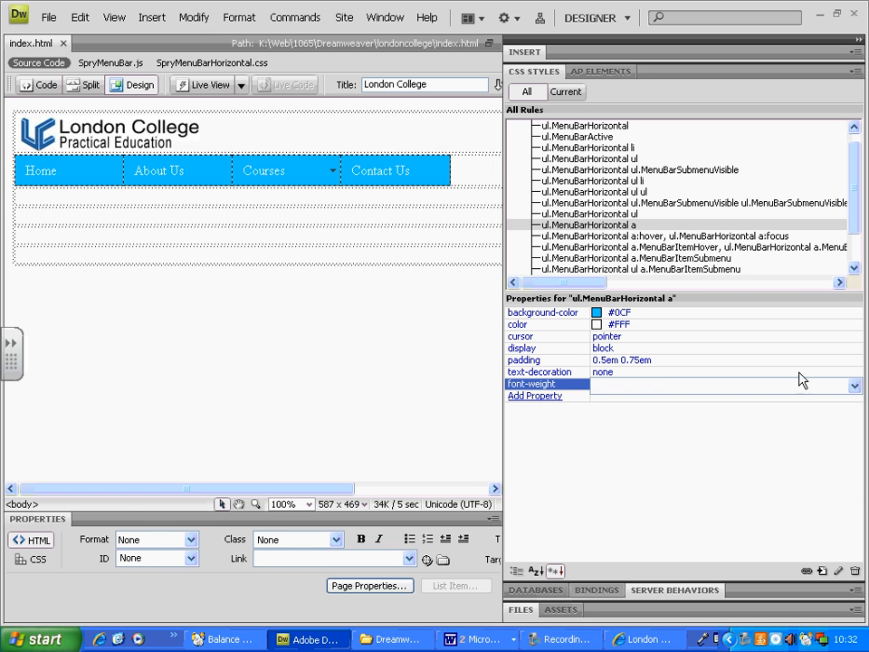
click(856, 386)
click(701, 413)
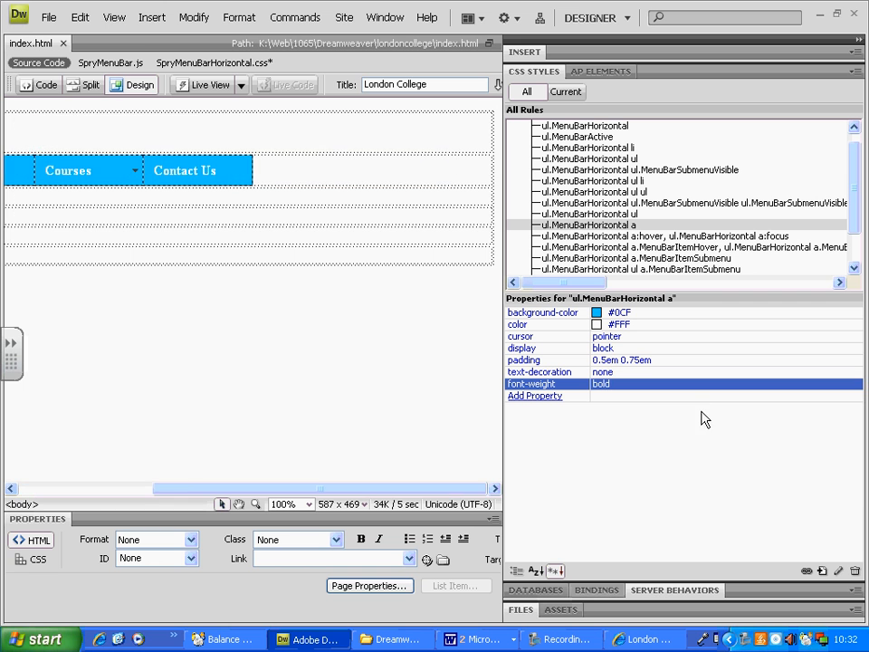
drag(443, 490, 304, 497)
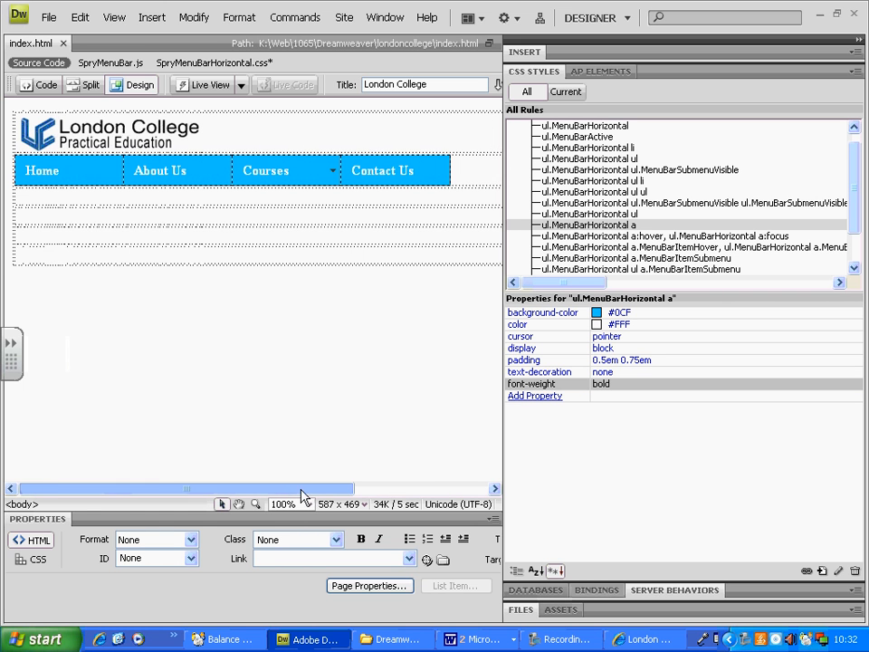
drag(255, 171, 290, 170)
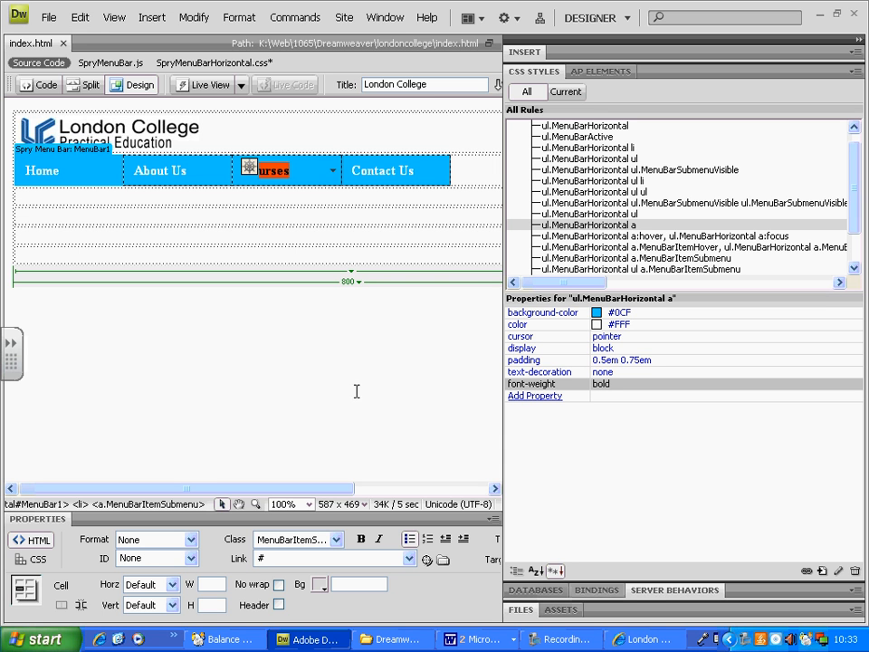
click(561, 639)
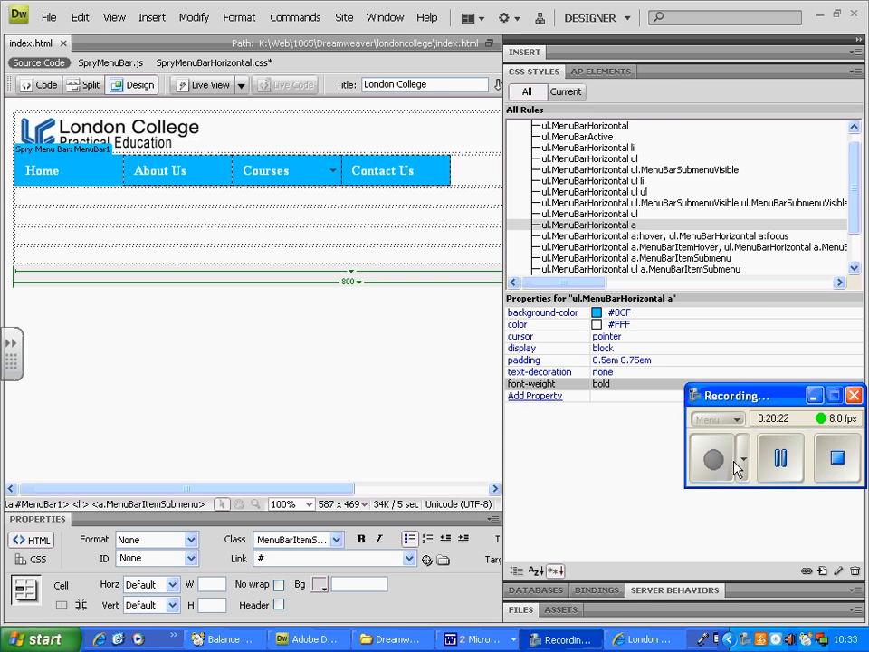